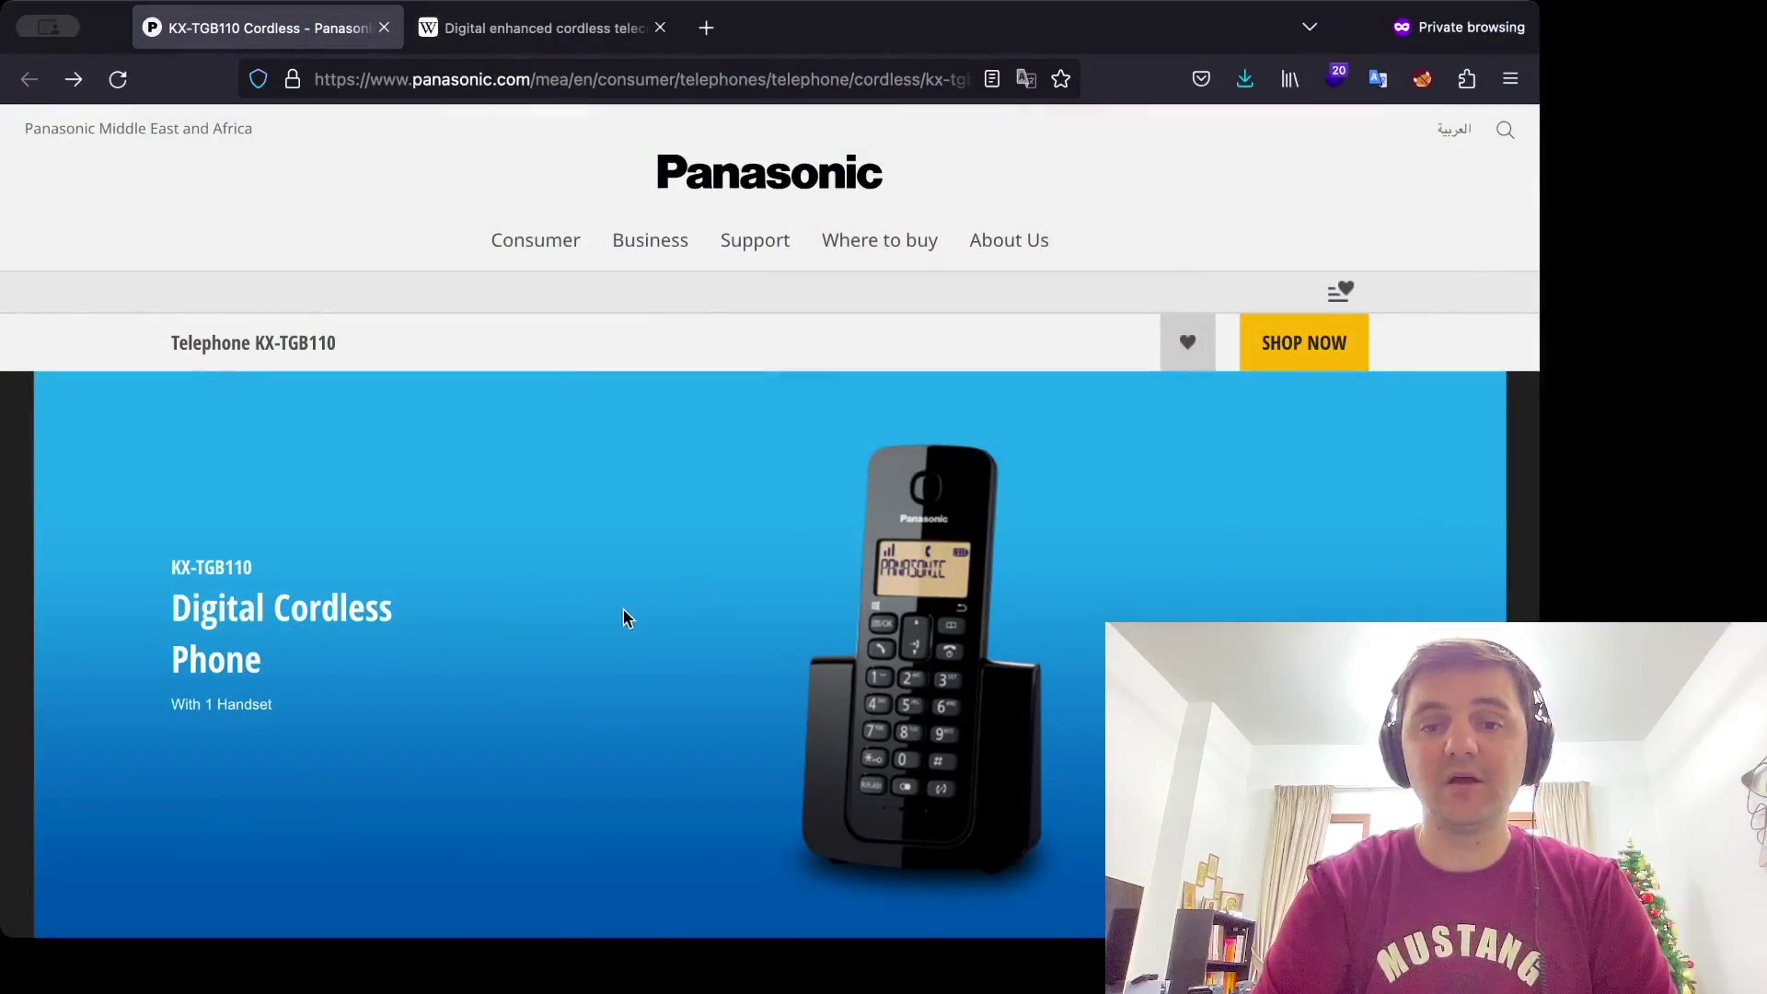
# Step: Open the English KX-TGB110 operating manual PDF and go to page 8
pyautogui.scroll(-3, 624, 615)
pyautogui.scroll(-15, 624, 616)
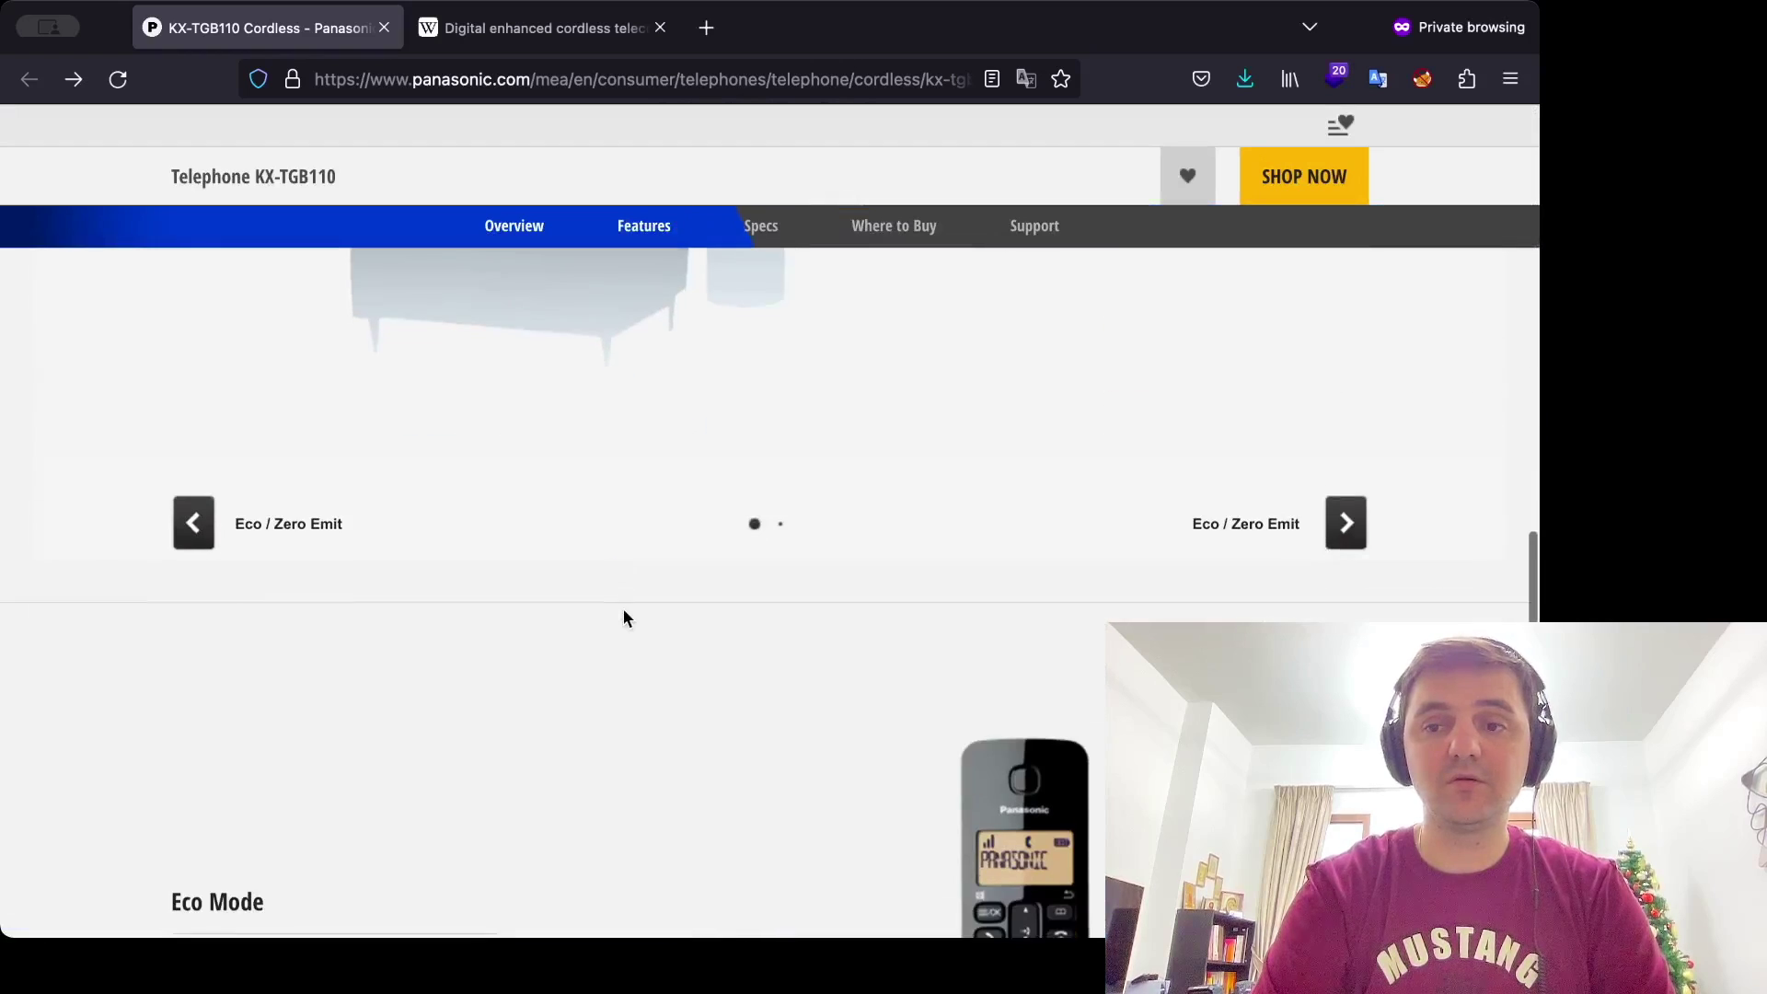
pyautogui.scroll(-10, 624, 617)
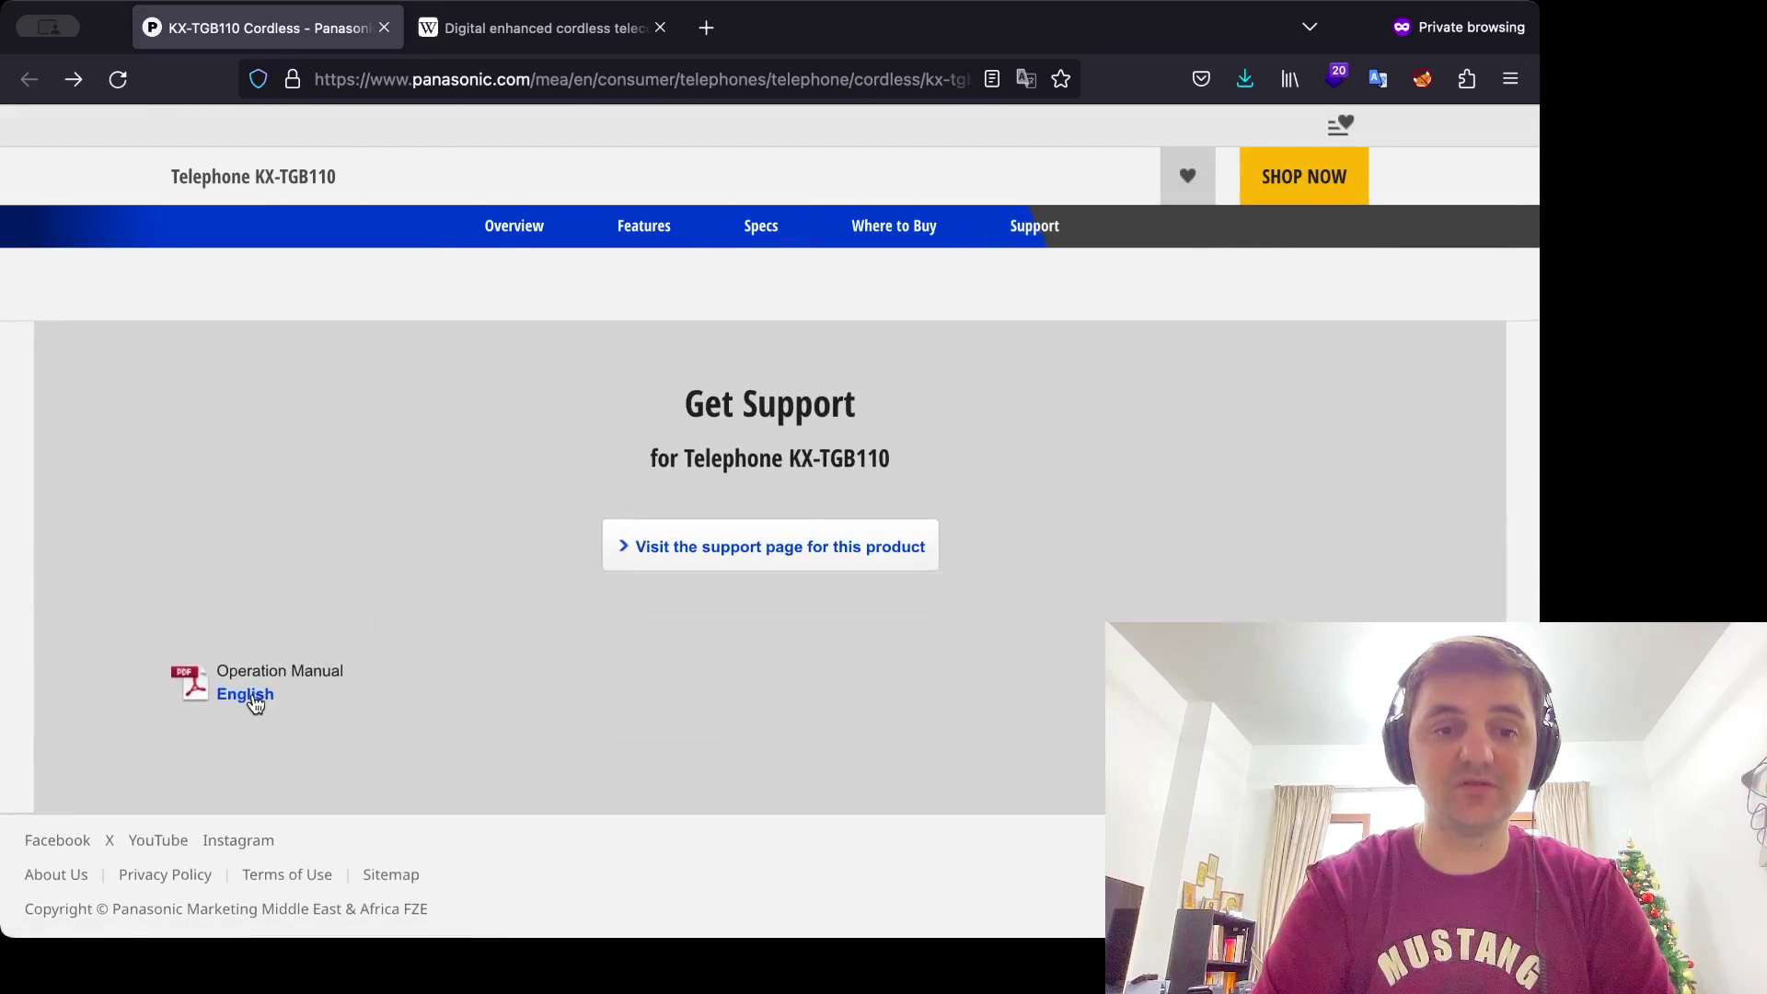
pyautogui.click(252, 705)
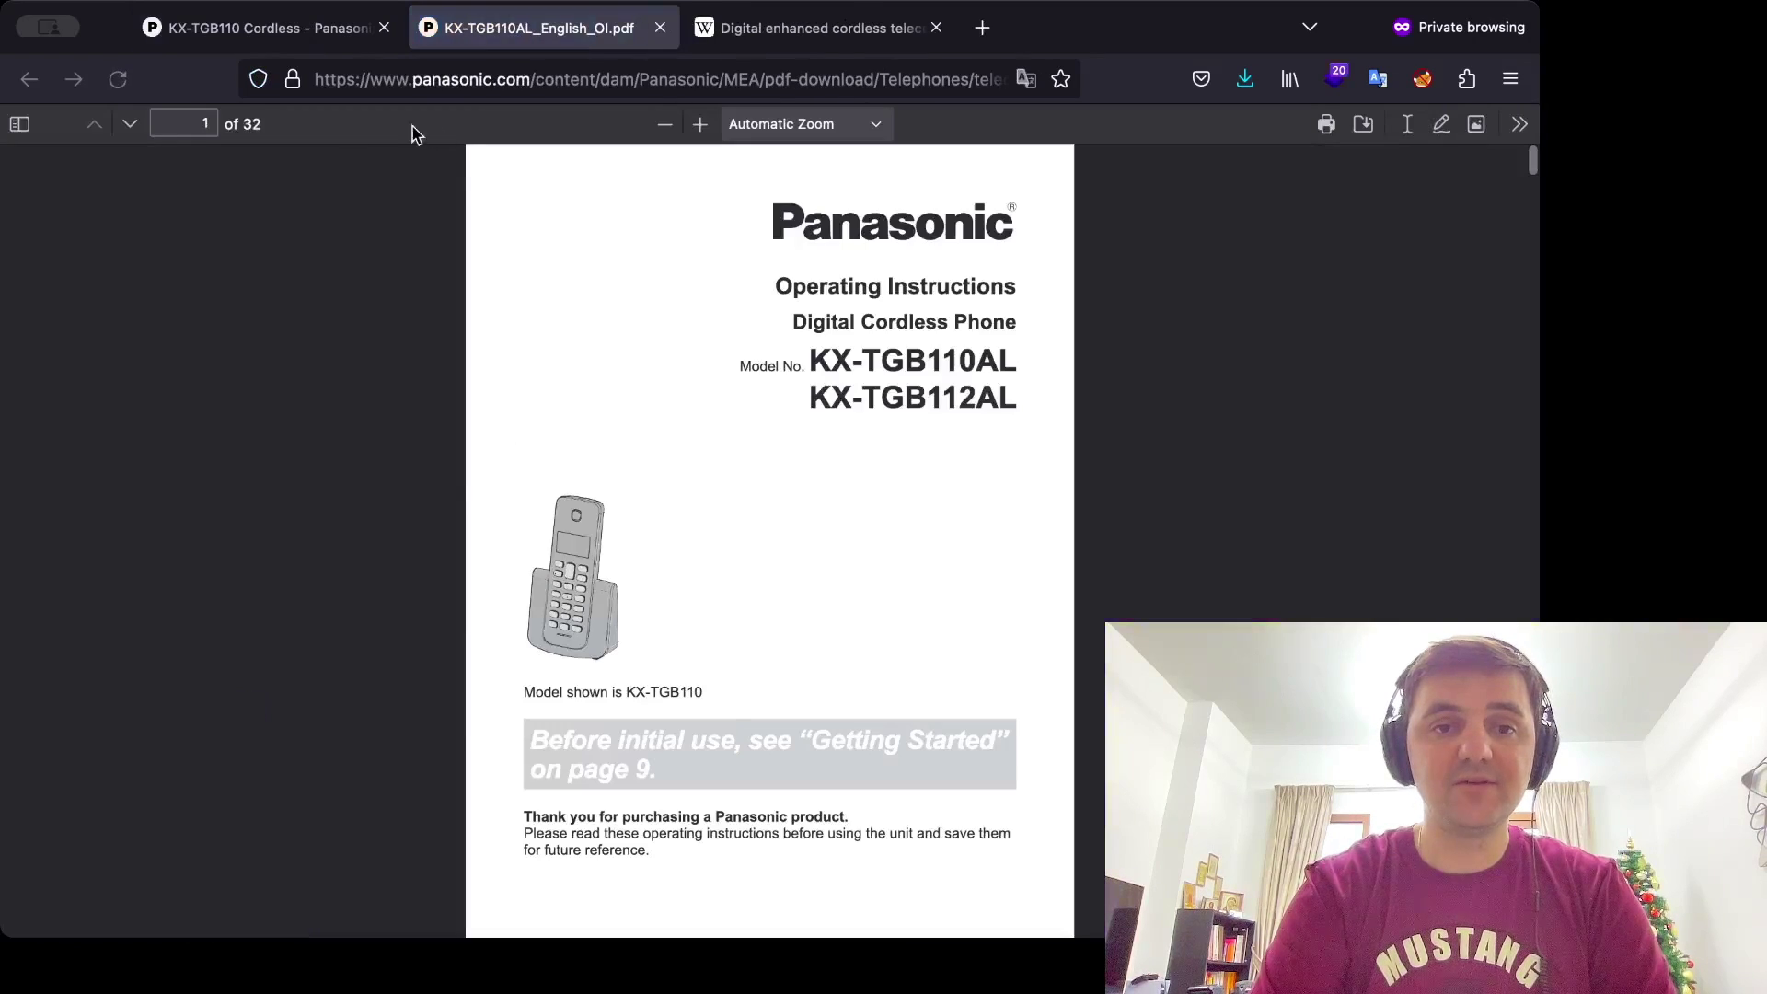
pyautogui.click(195, 124)
pyautogui.write('8')
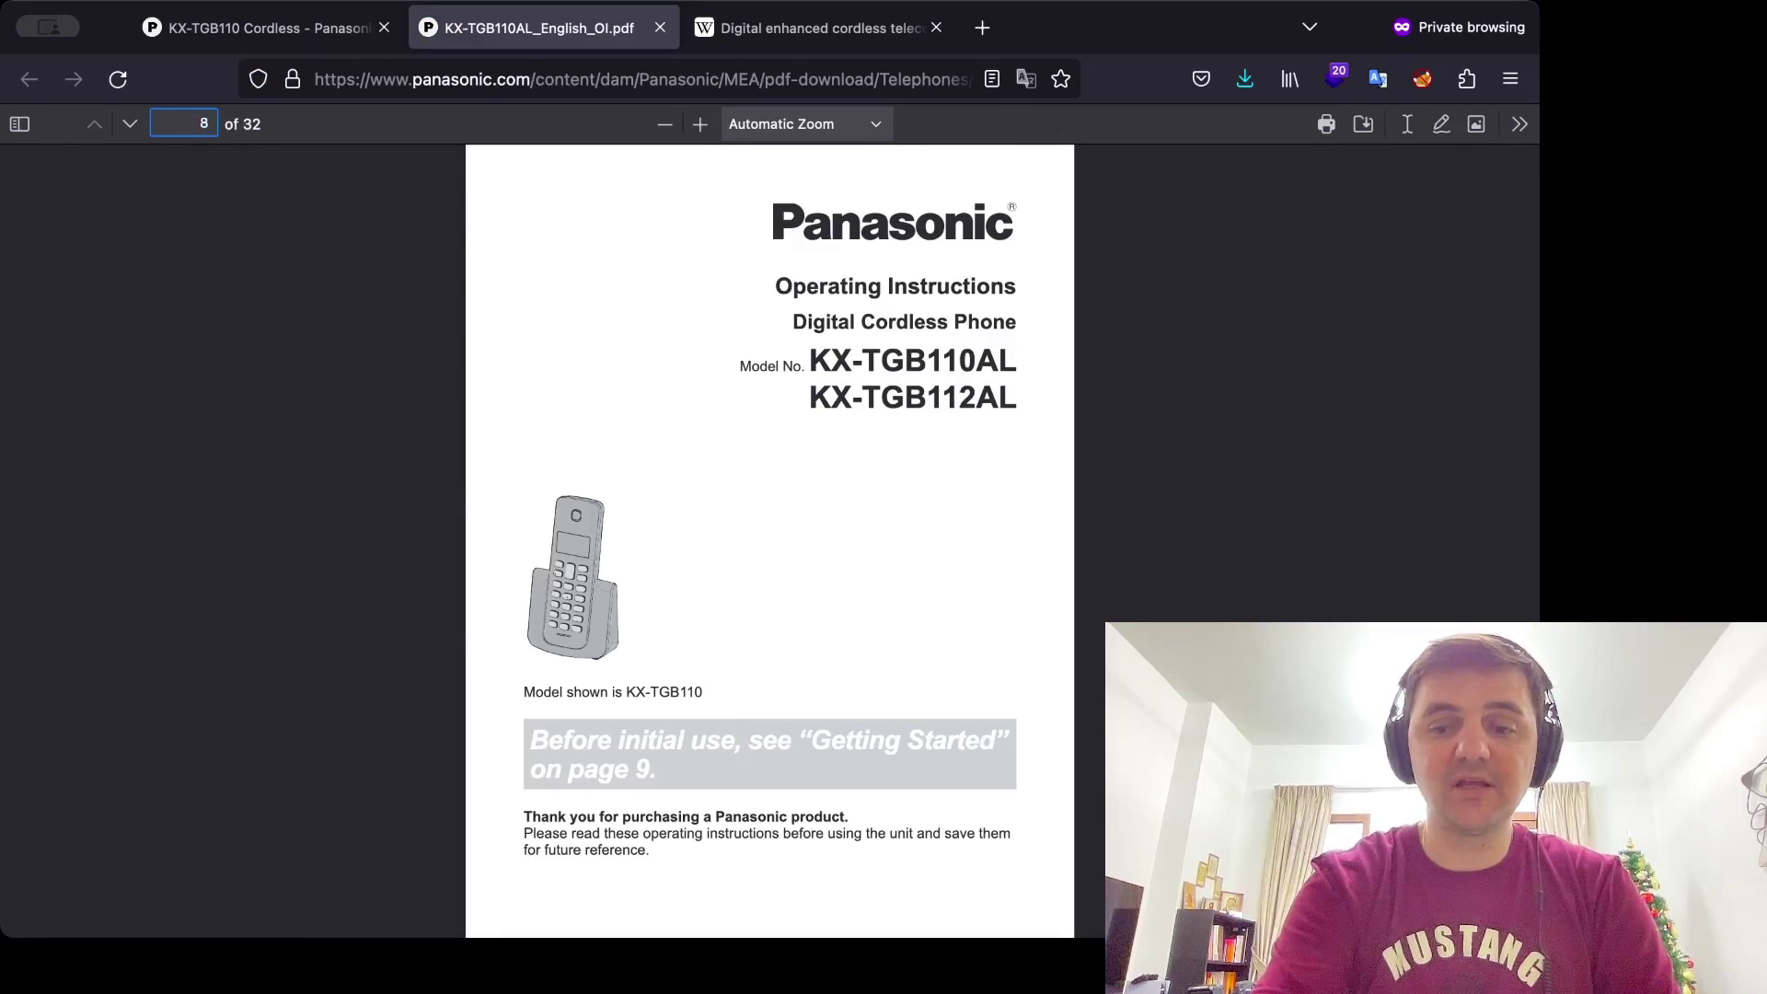
pyautogui.press('Return')
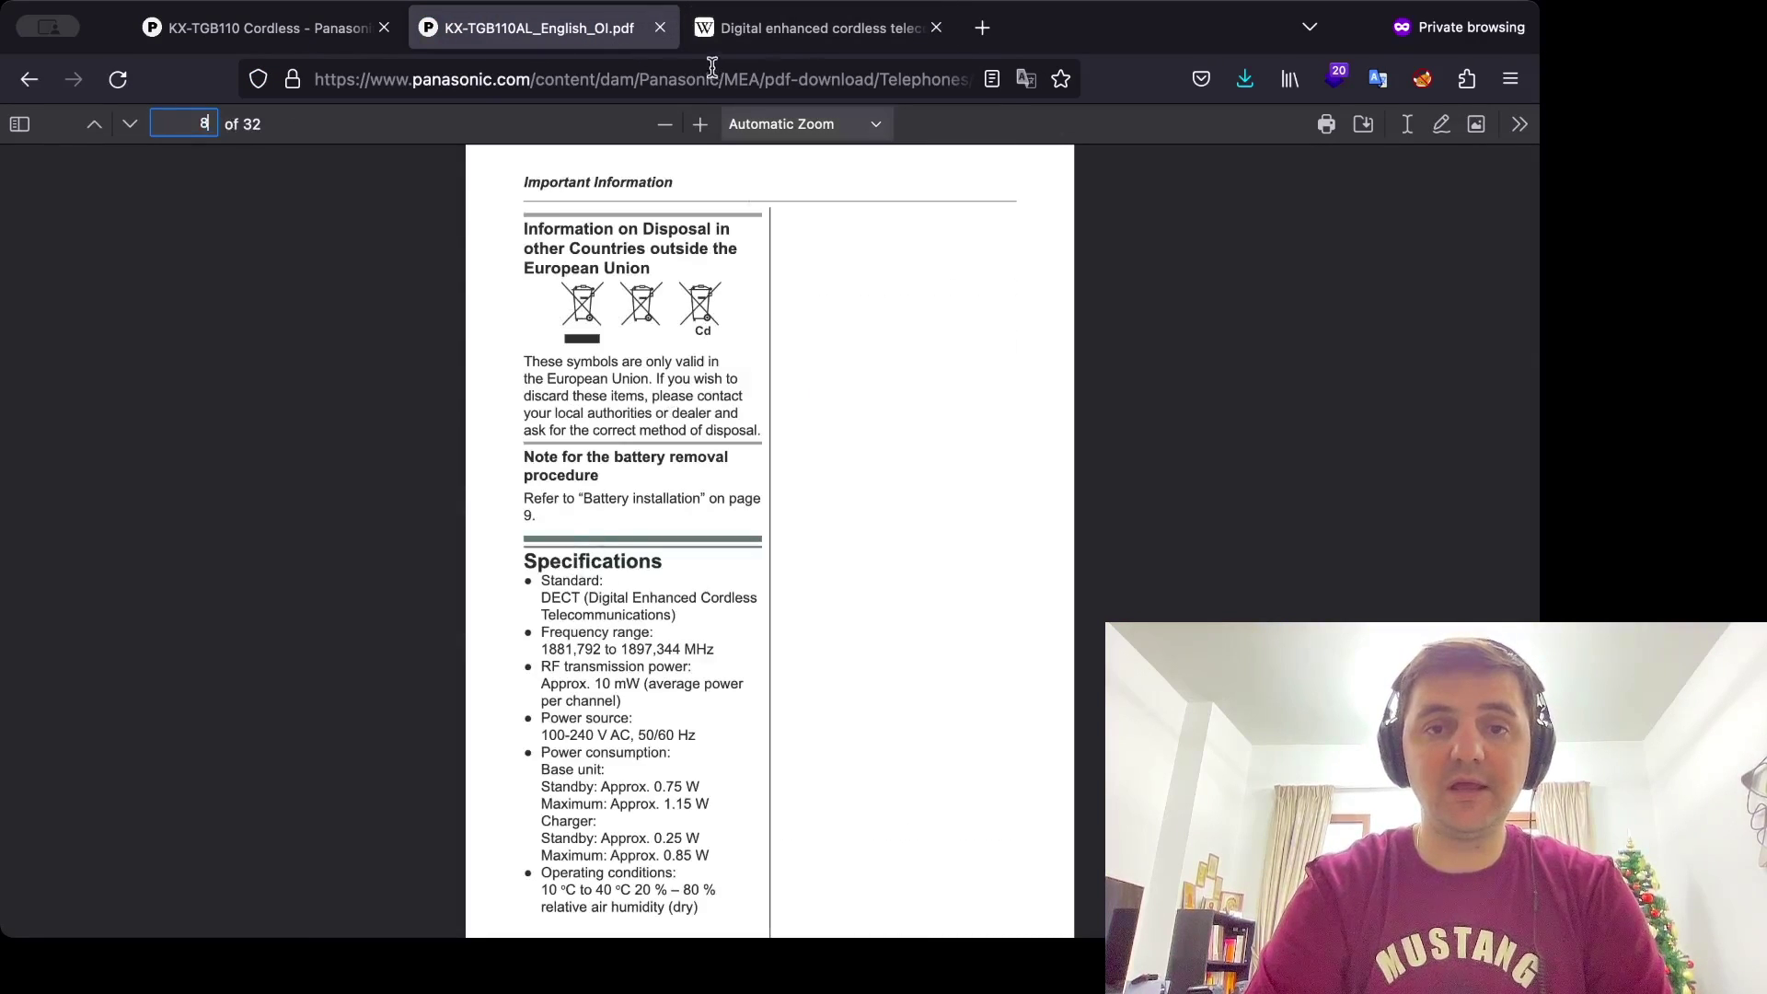
# Step: Zoom the specifications page to 220%, highlight 'DECT', then view the Wikipedia DECT article
pyautogui.click(701, 126)
pyautogui.click(701, 126)
pyautogui.click(701, 126)
pyautogui.scroll(-5, 617, 267)
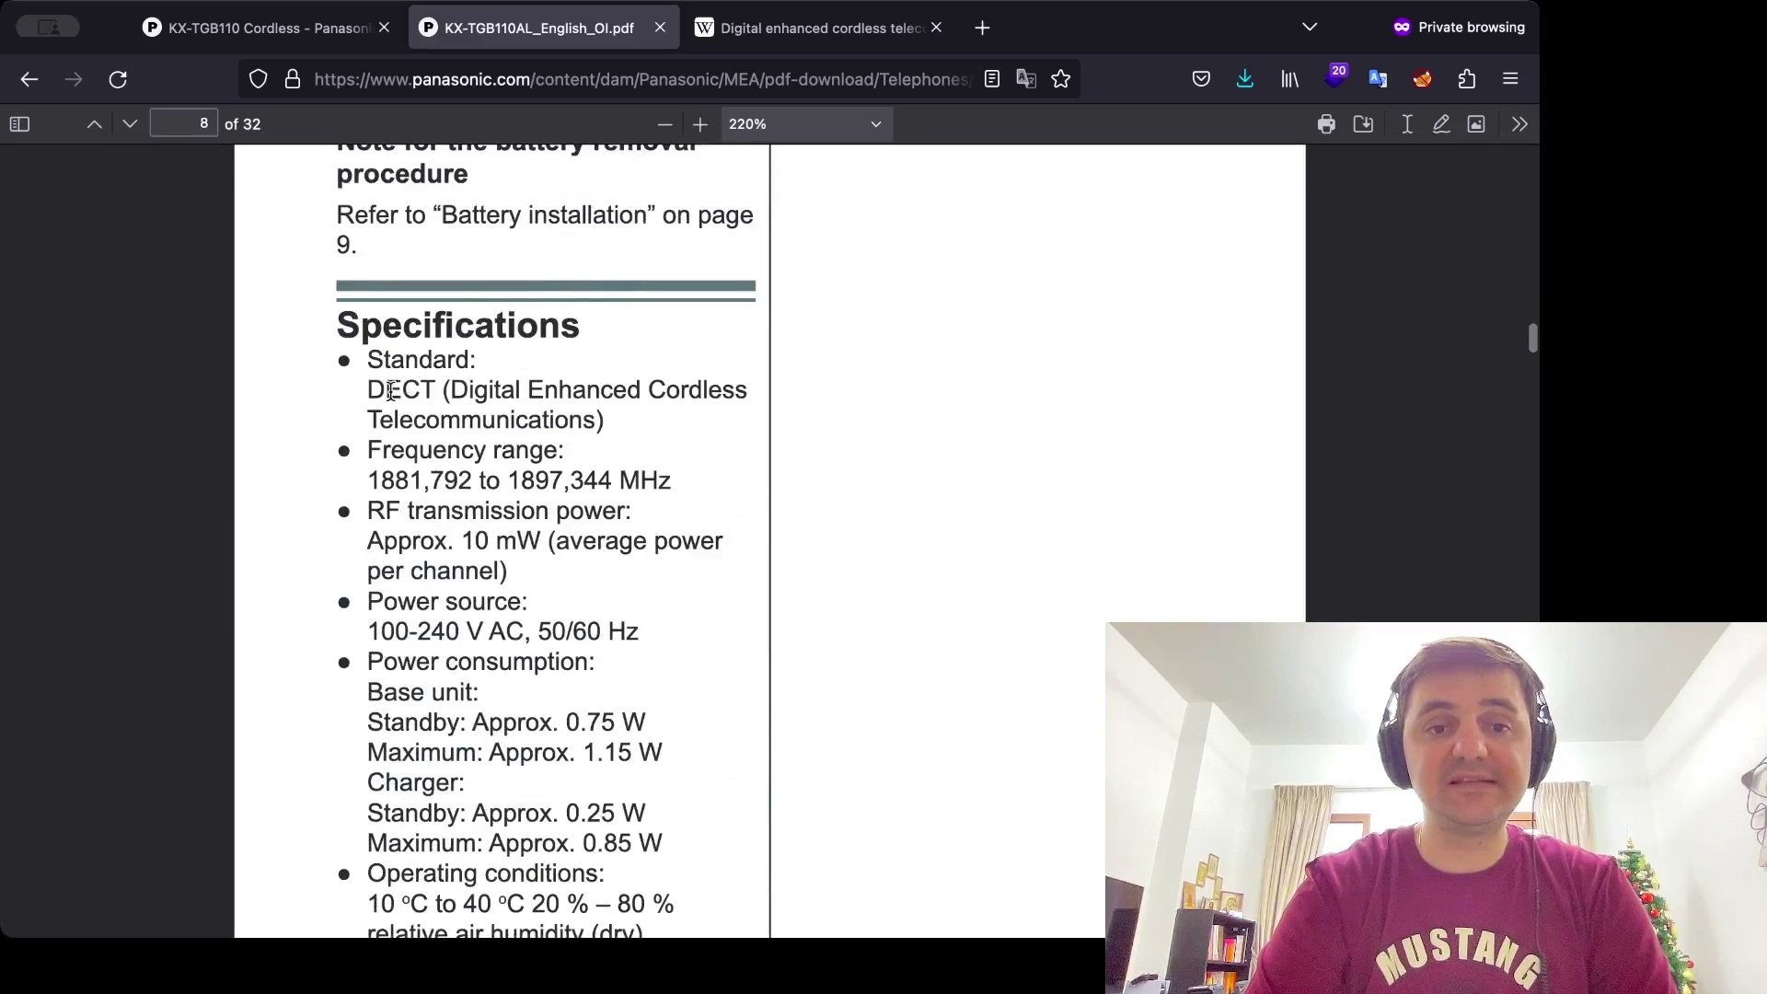
pyautogui.moveTo(369, 392); pyautogui.dragTo(435, 392)
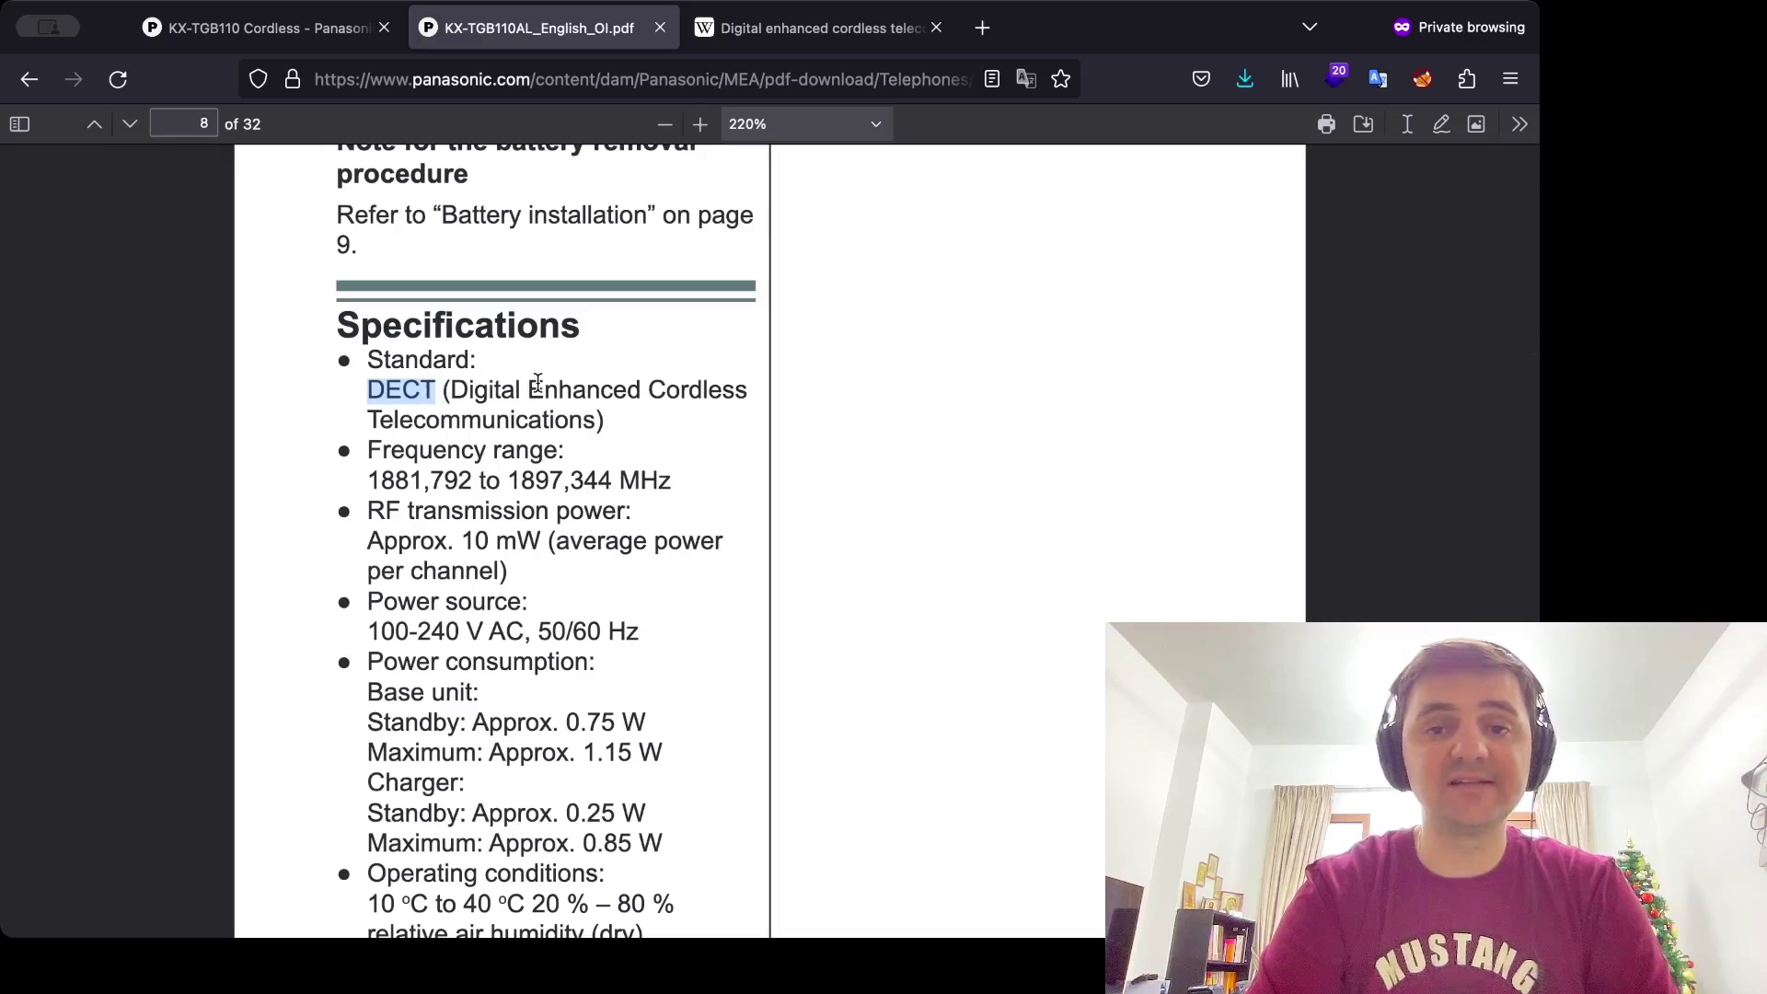
pyautogui.click(797, 41)
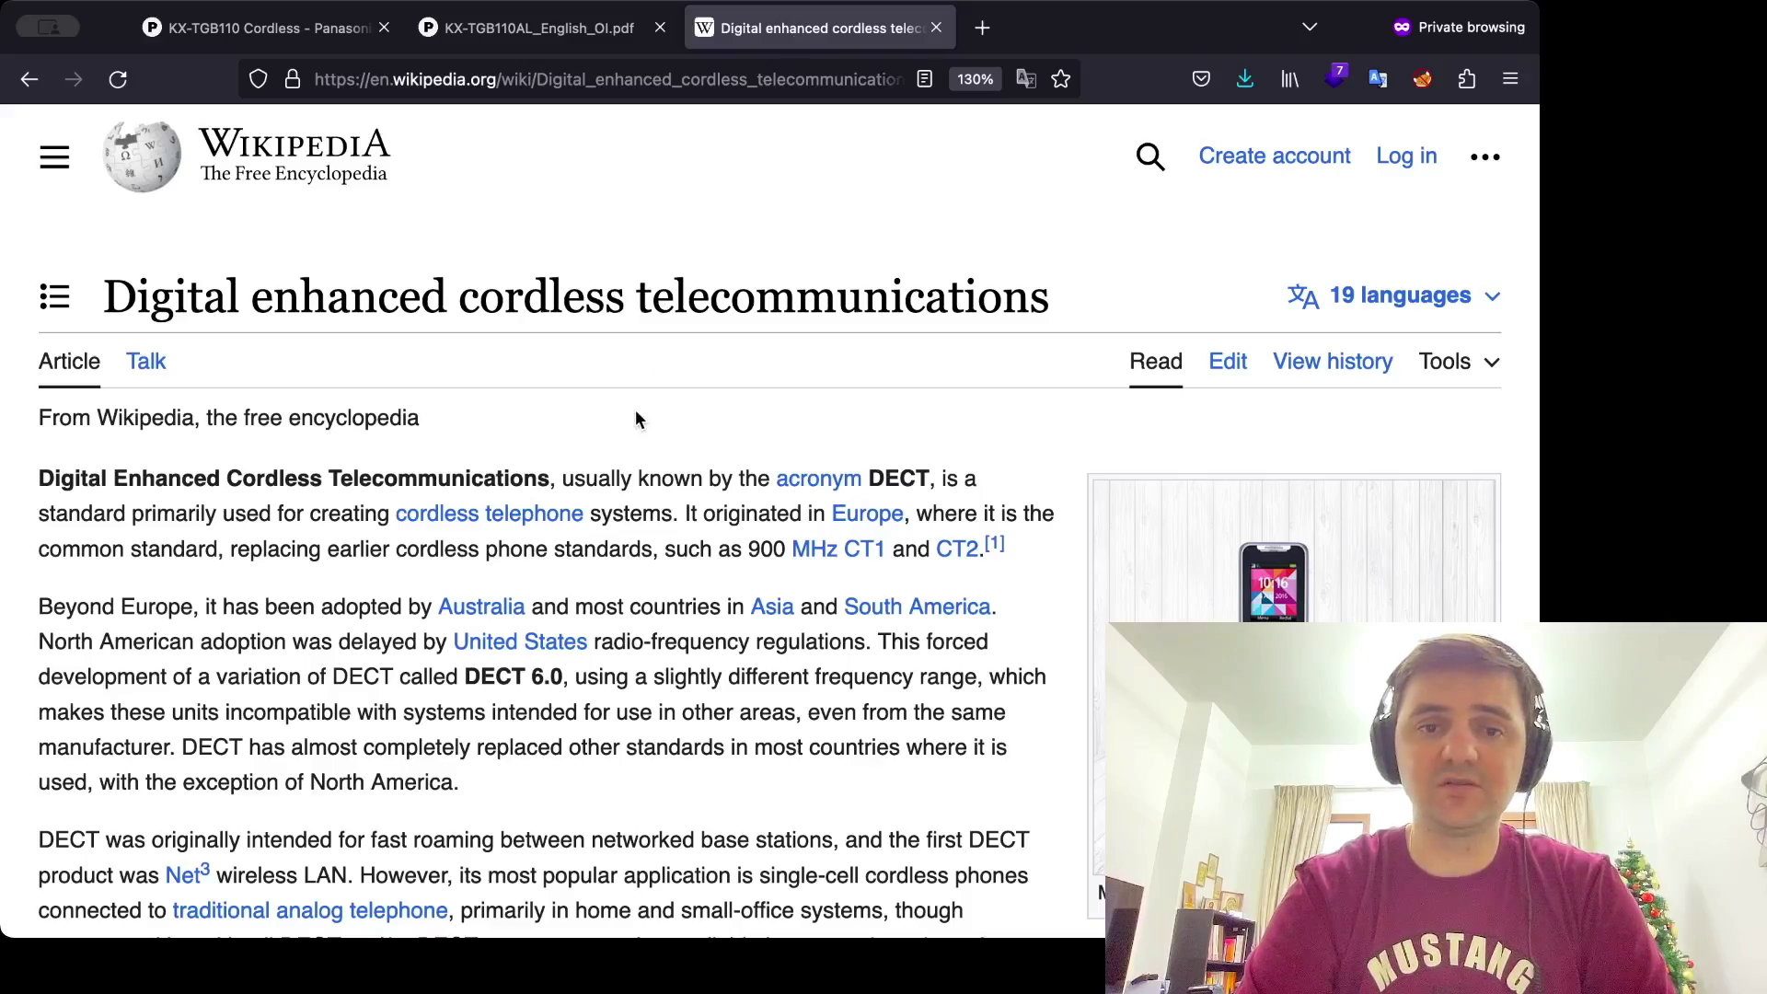
# Step: Skim the Wikipedia DECT article, point out the manual's DECT frequency range, then close the manual tab
pyautogui.scroll(-10, 738, 411)
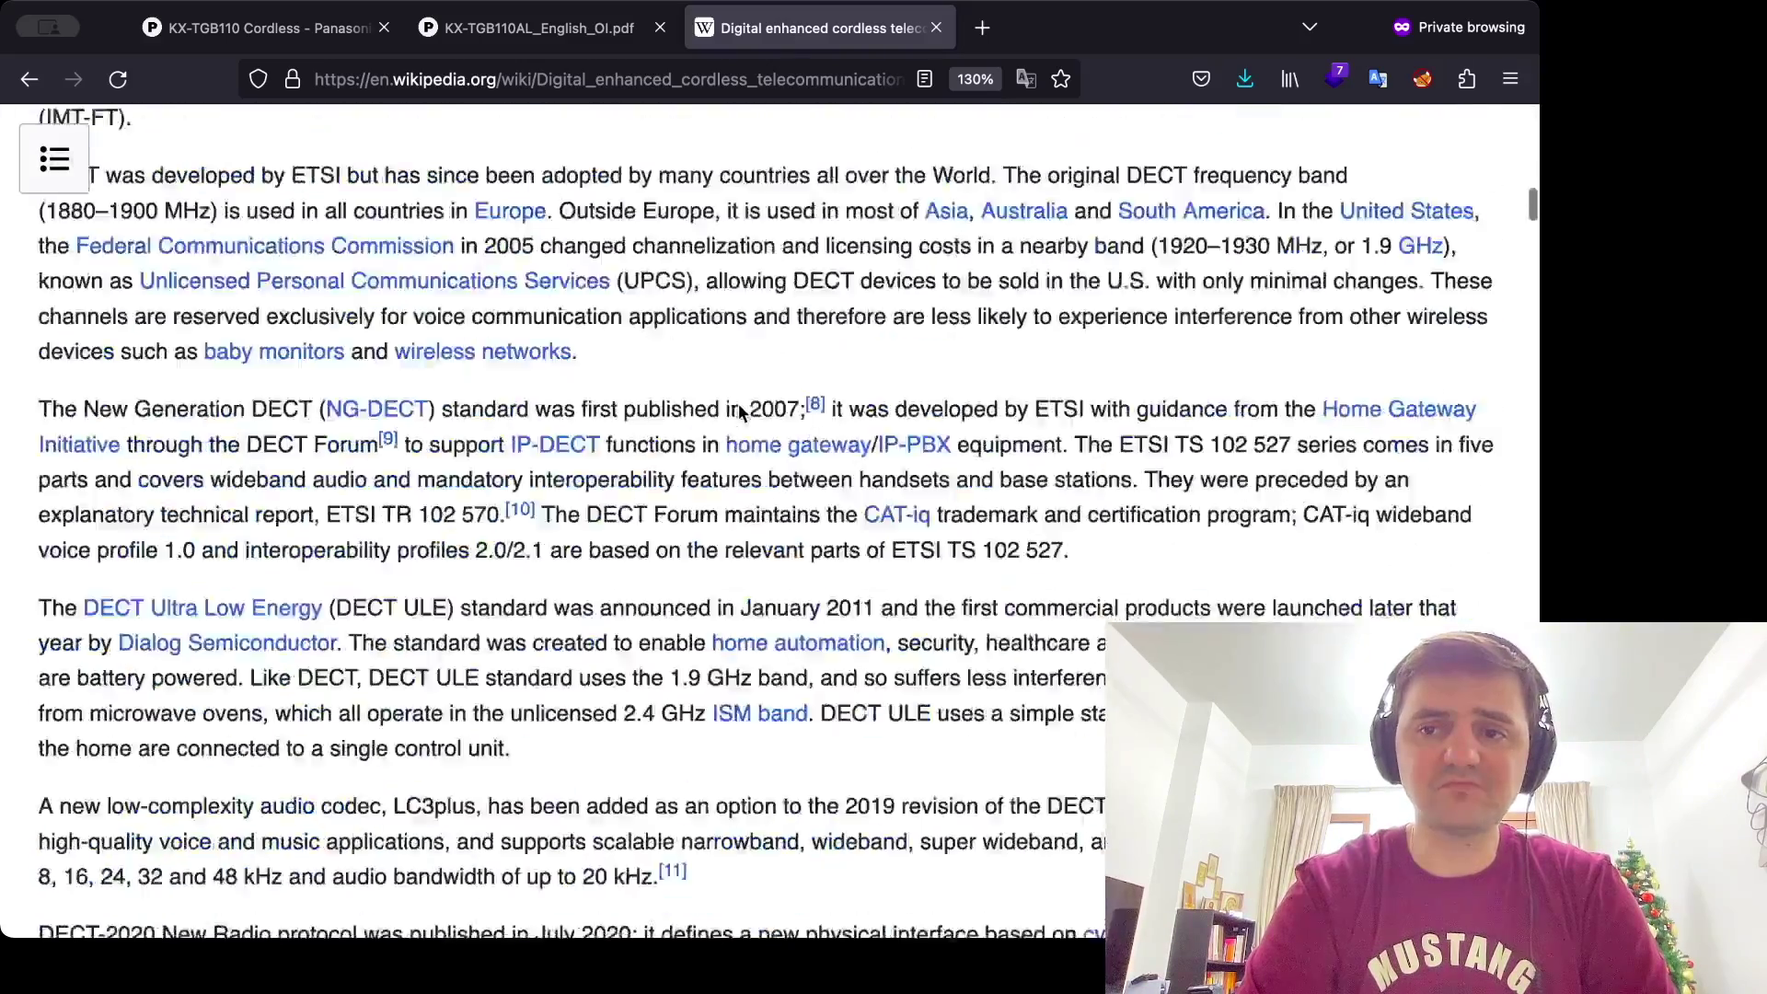
pyautogui.press('Home')
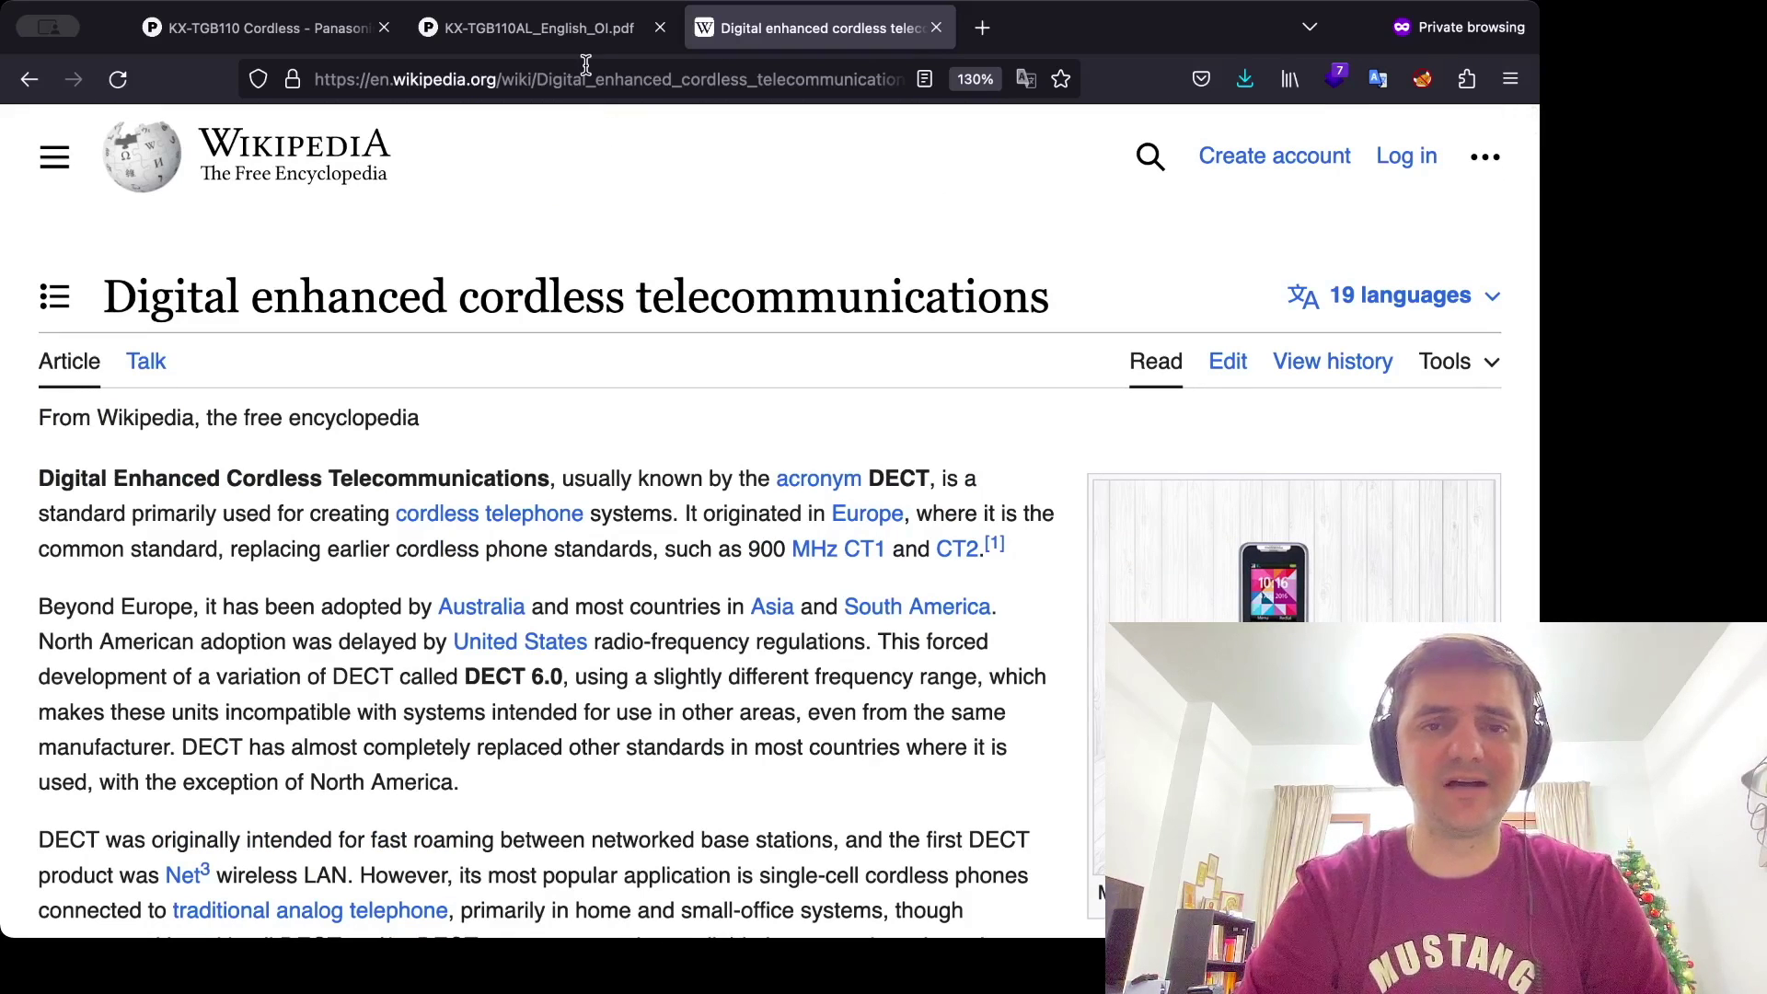
pyautogui.click(589, 28)
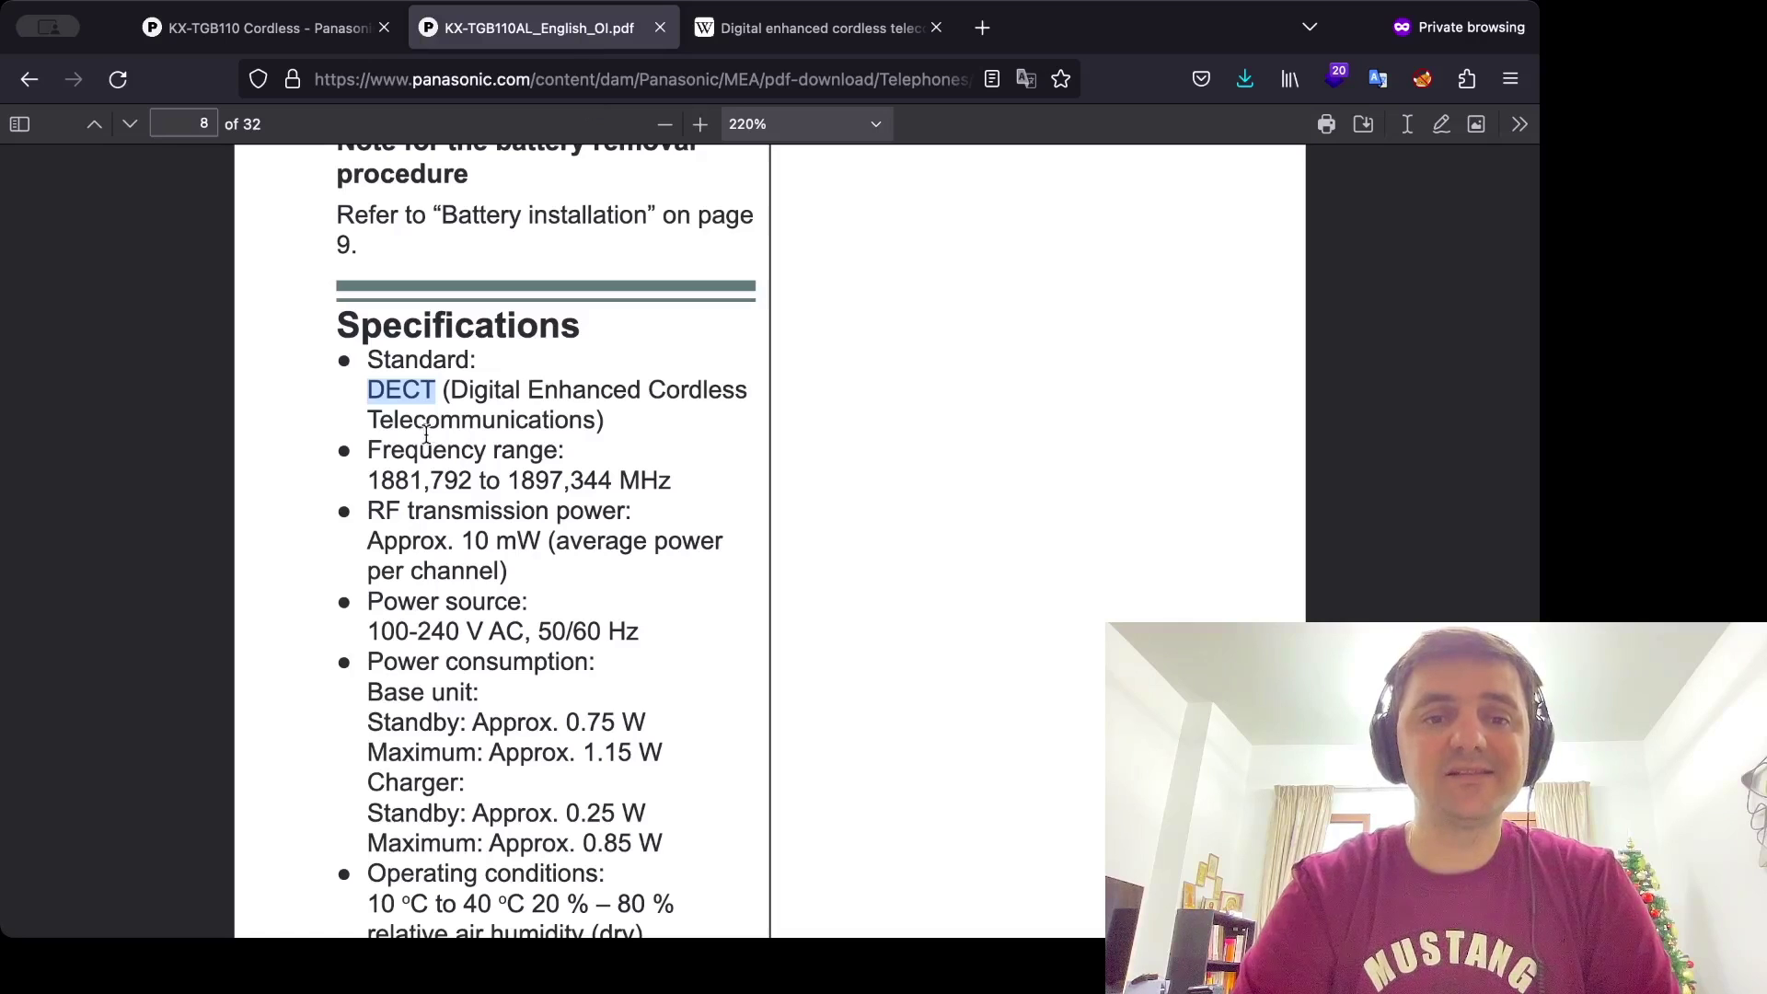
pyautogui.click(368, 450)
pyautogui.moveTo(367, 450); pyautogui.dragTo(582, 469)
pyautogui.click(629, 475)
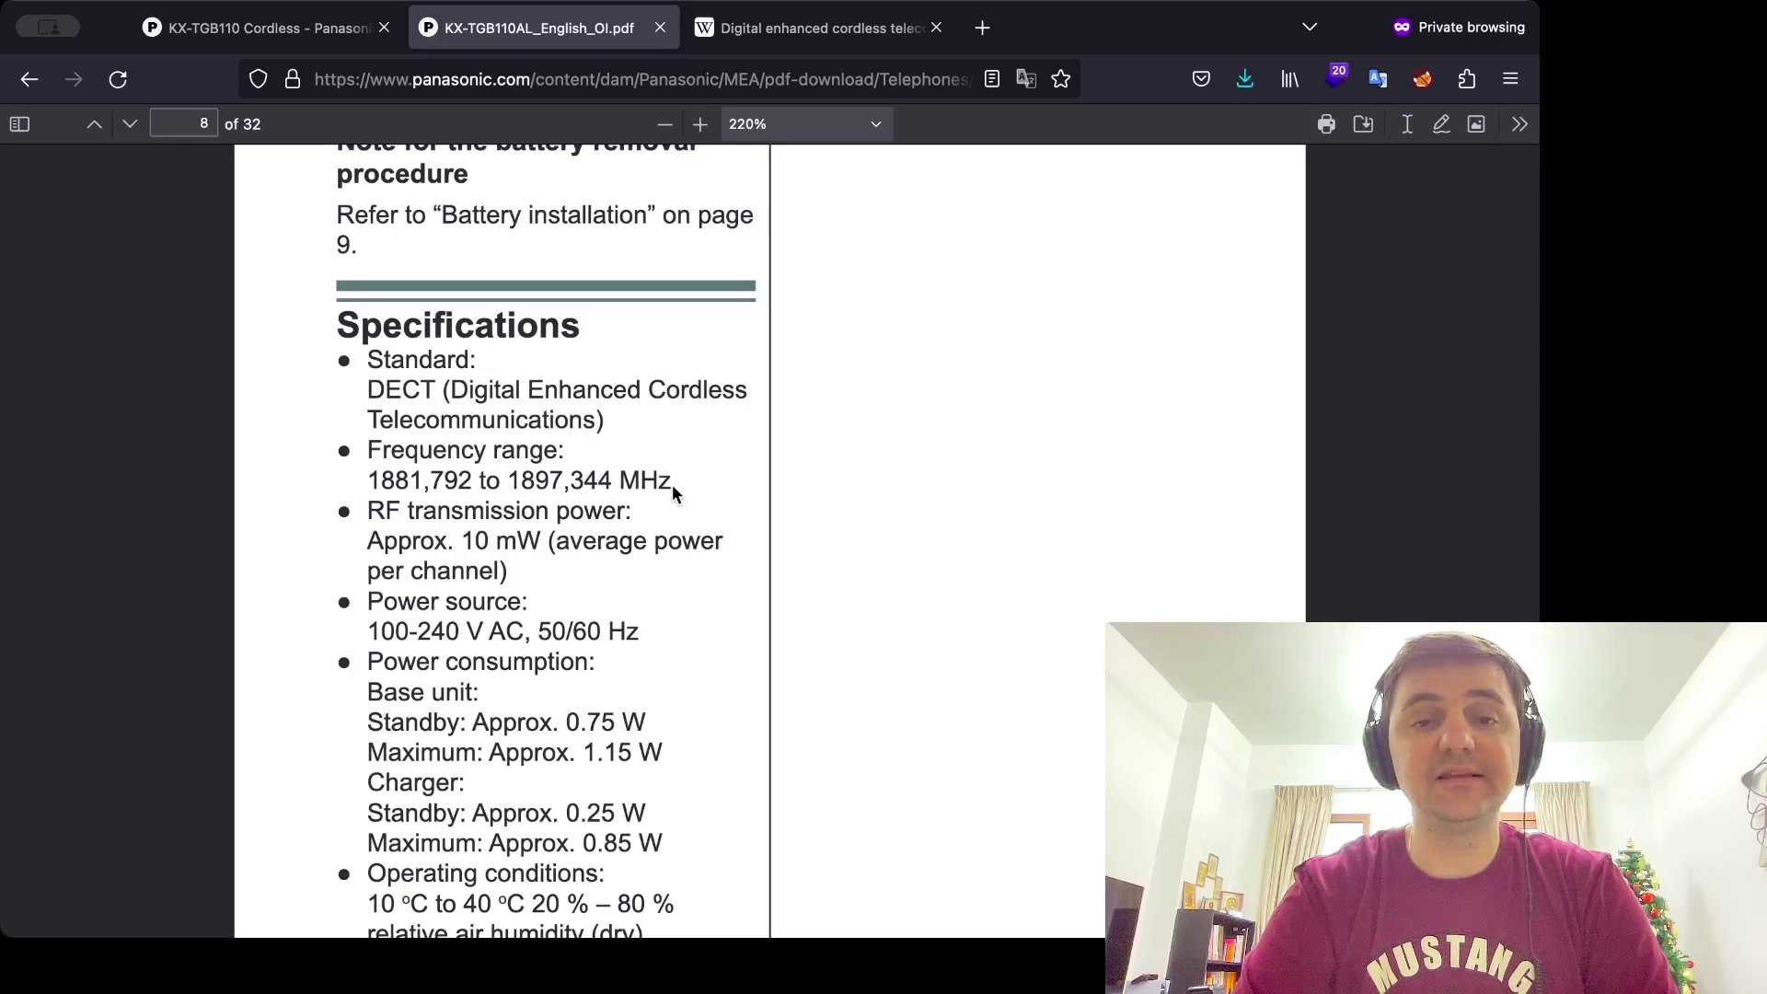
pyautogui.click(660, 28)
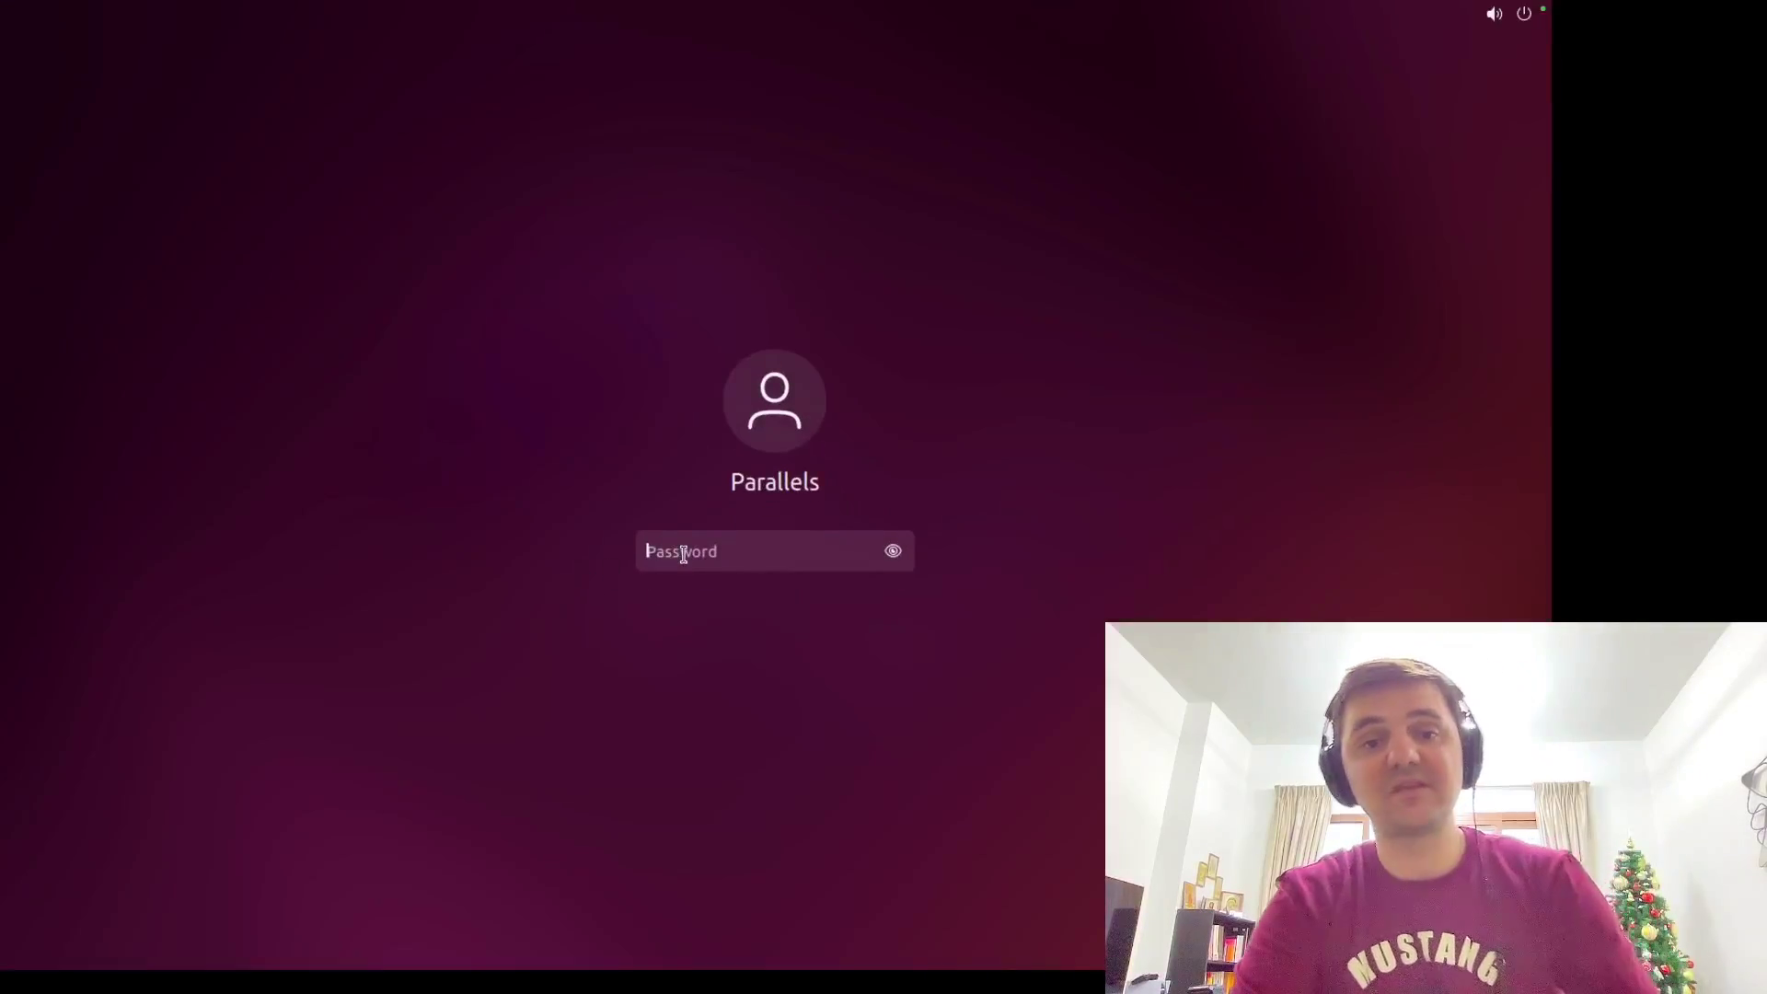
# Step: Enter the account password to log in to the Ubuntu desktop
pyautogui.write('****')
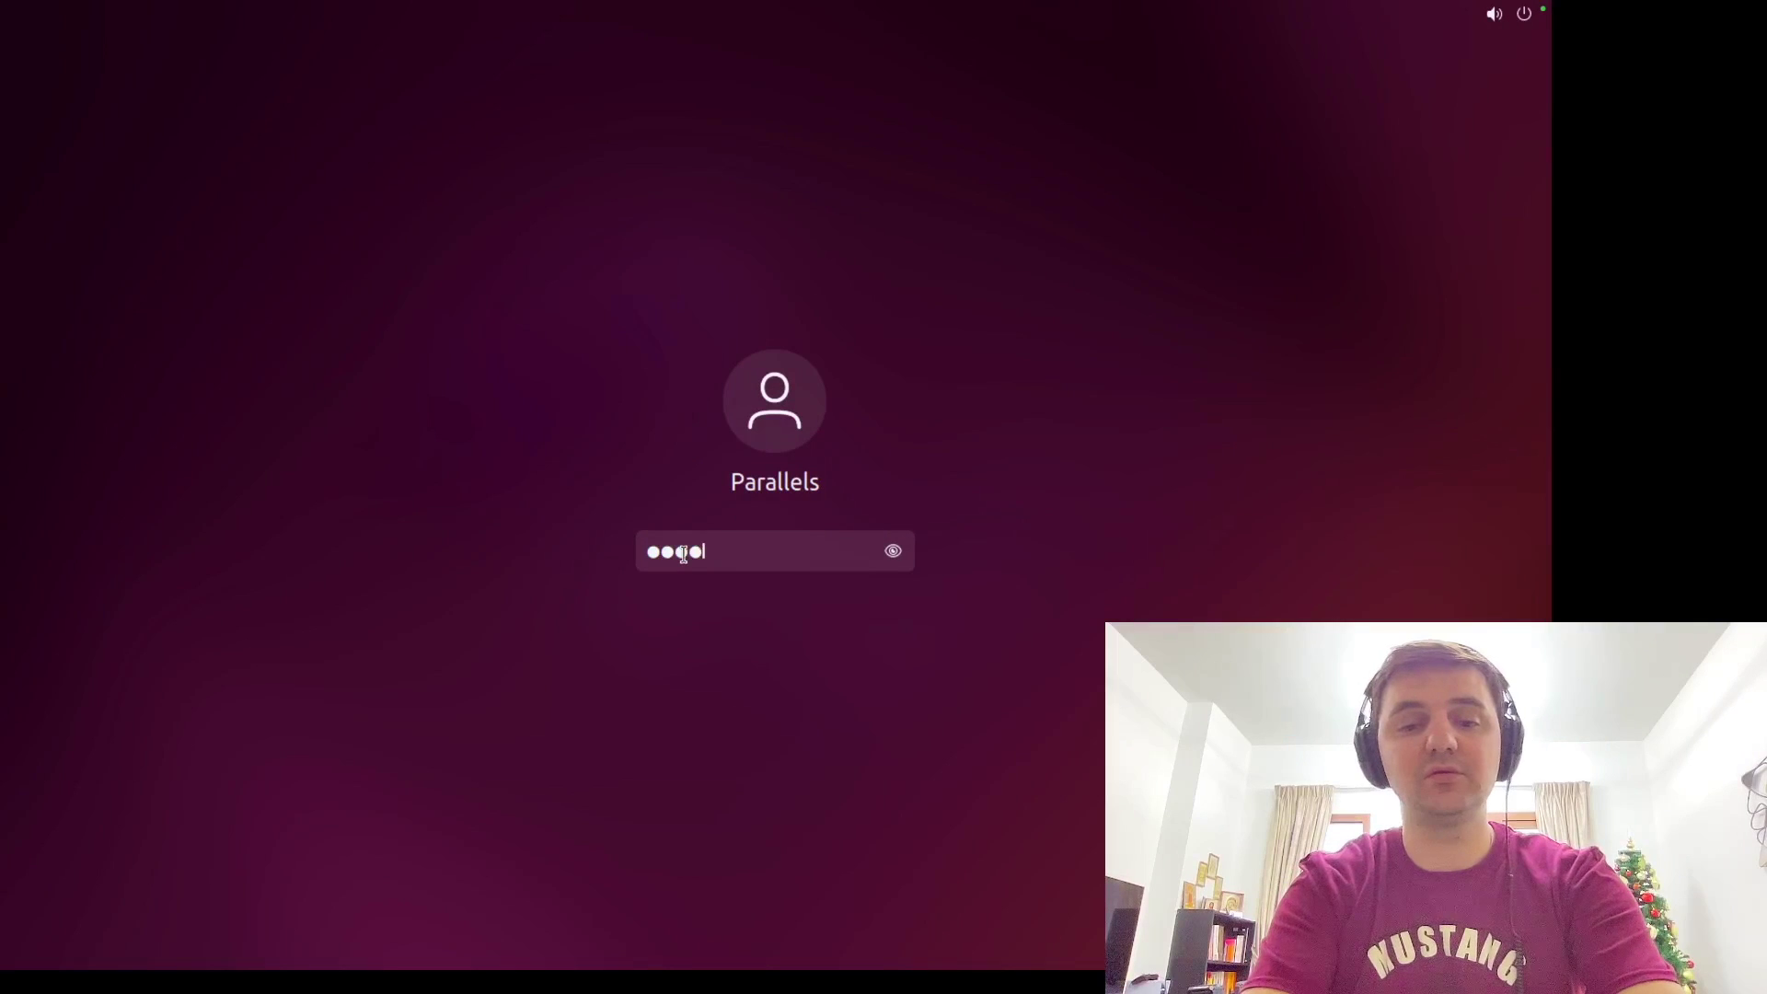
pyautogui.write('**')
pyautogui.press('Return')
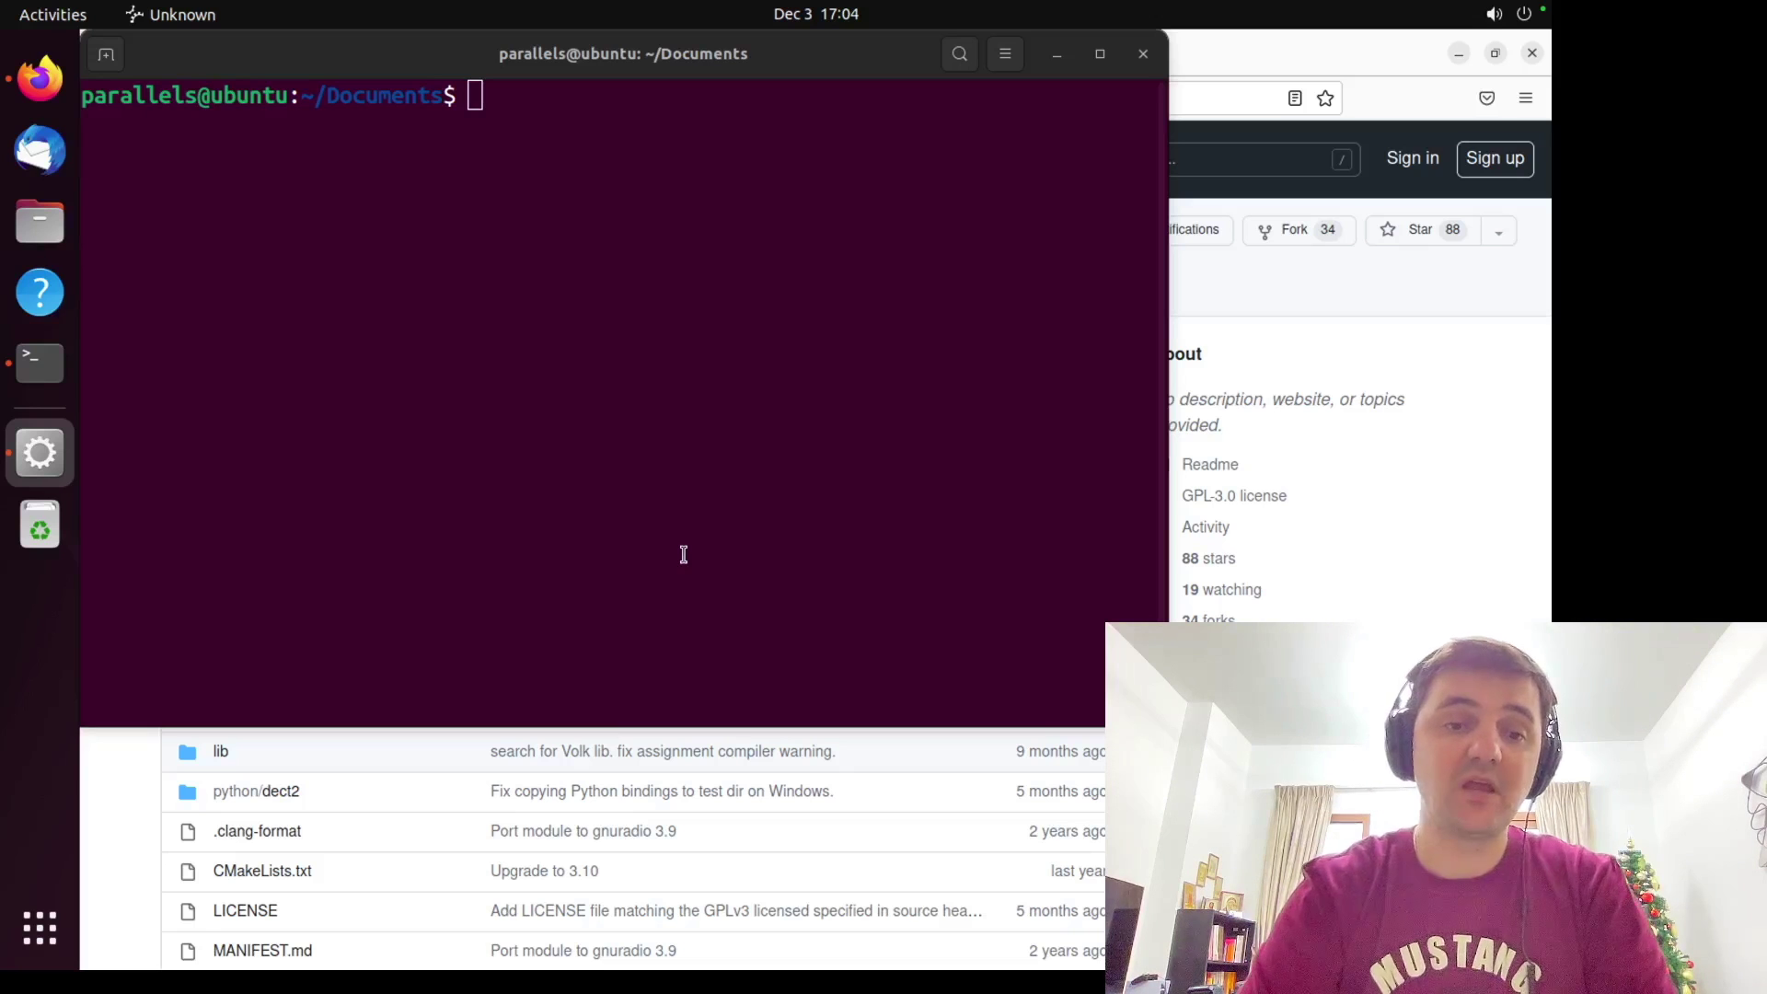
# Step: Bring the gr-dect2 GitHub page forward and scroll its README to the 'To build' section
pyautogui.click(1313, 550)
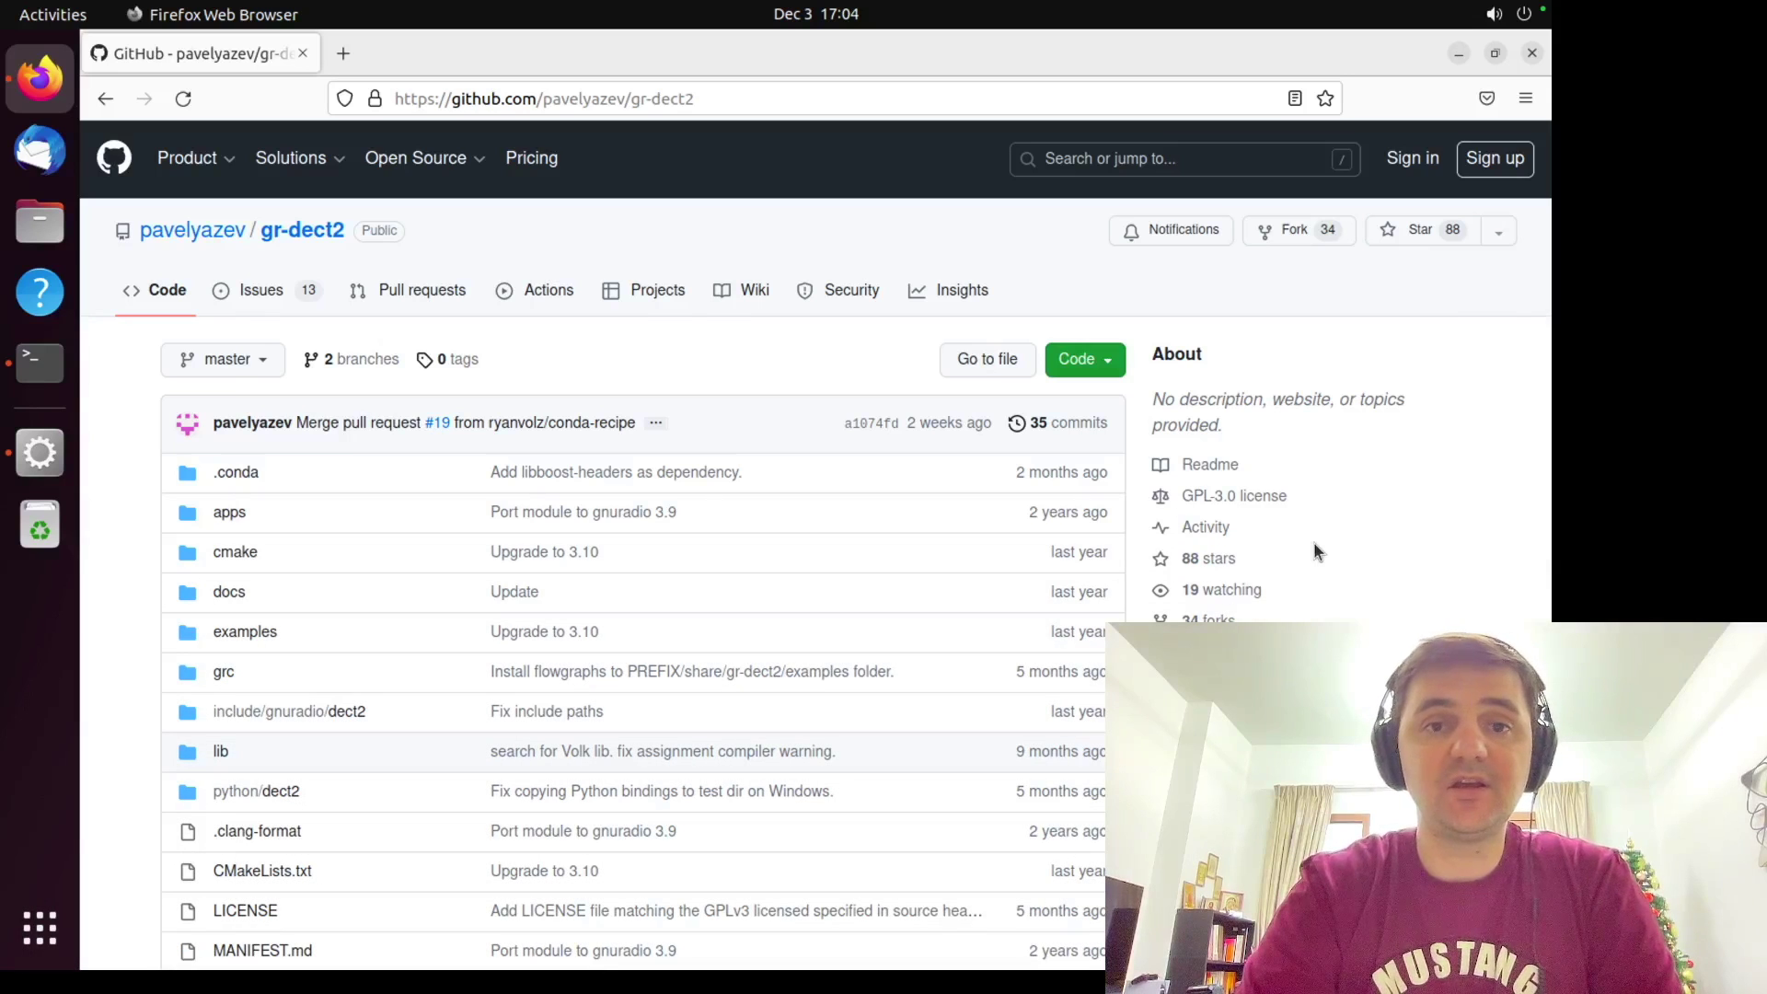
pyautogui.click(680, 109)
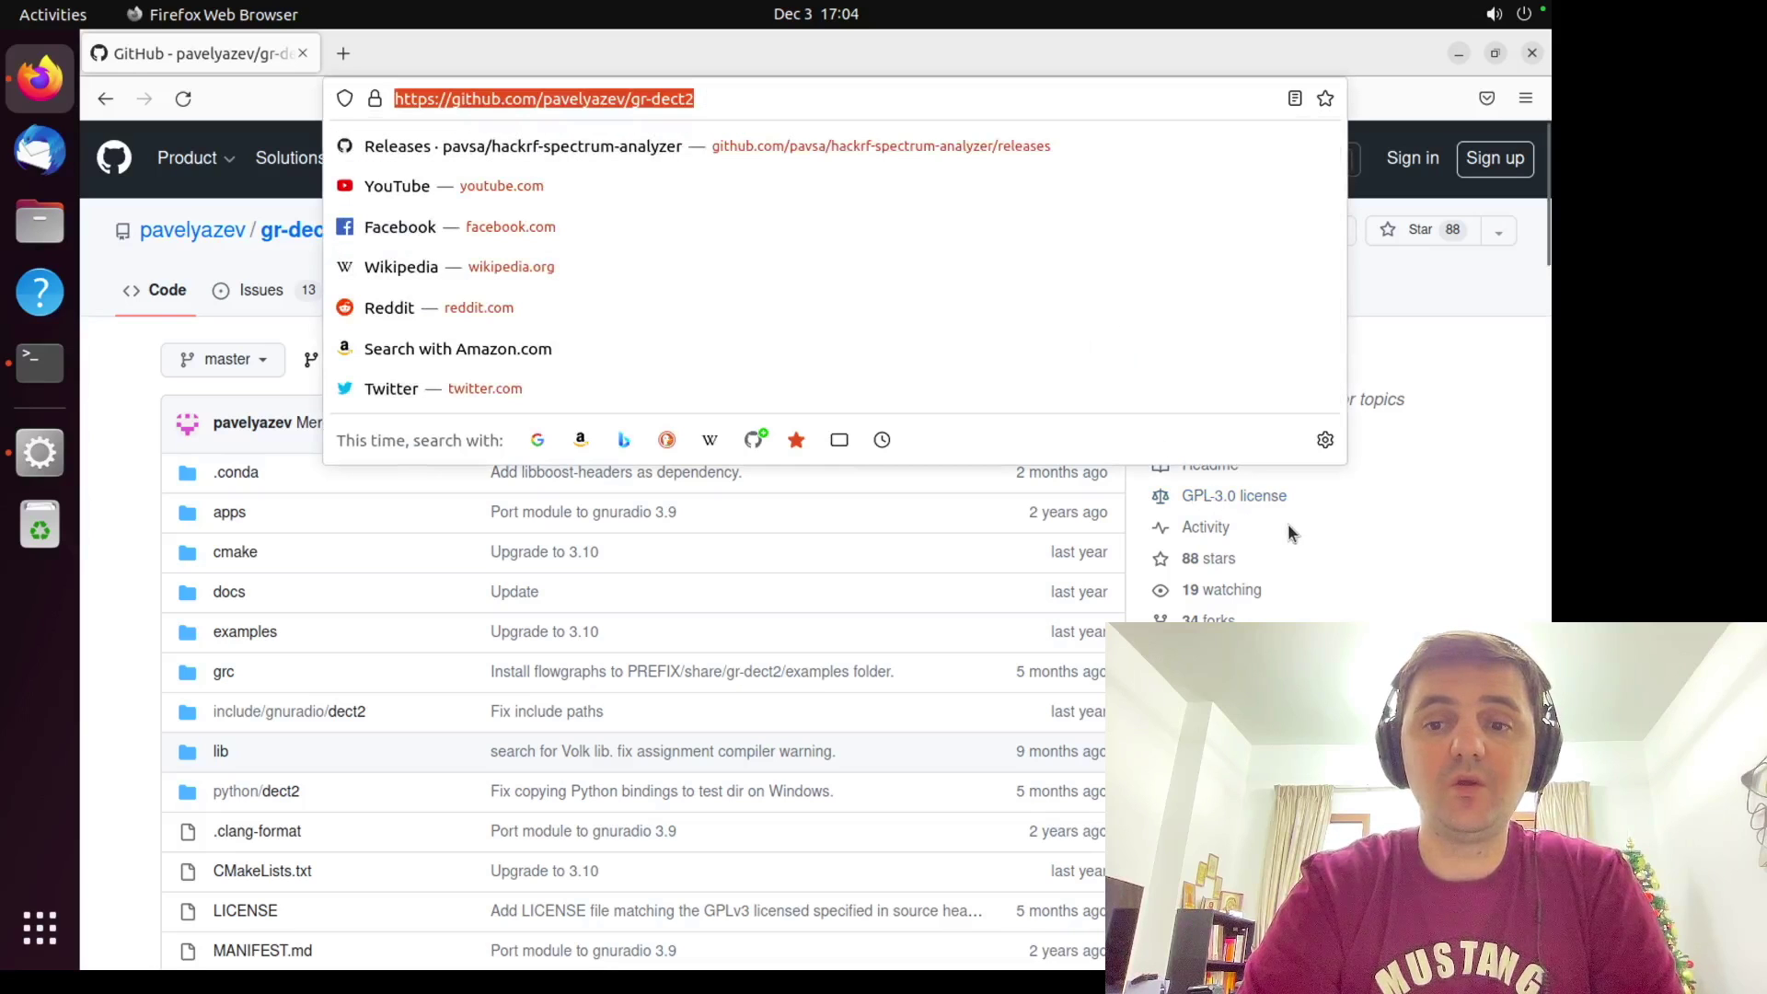
pyautogui.click(1409, 493)
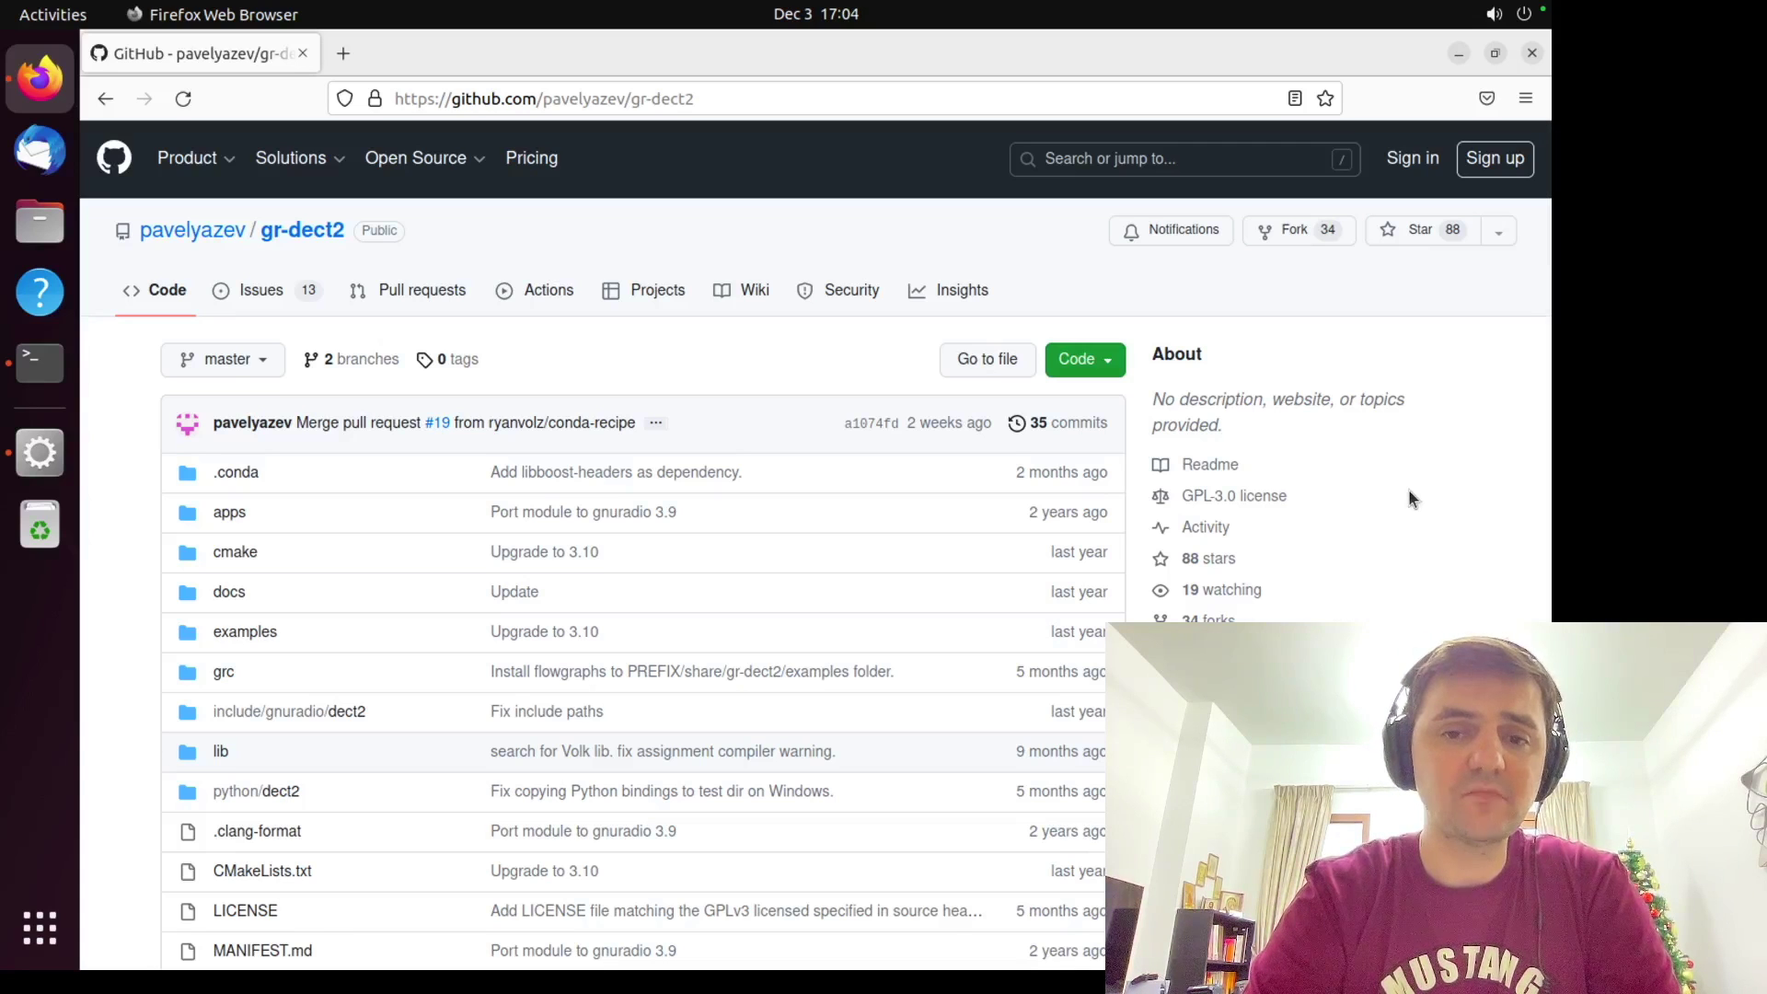
pyautogui.scroll(-20, 902, 429)
pyautogui.scroll(15, 902, 437)
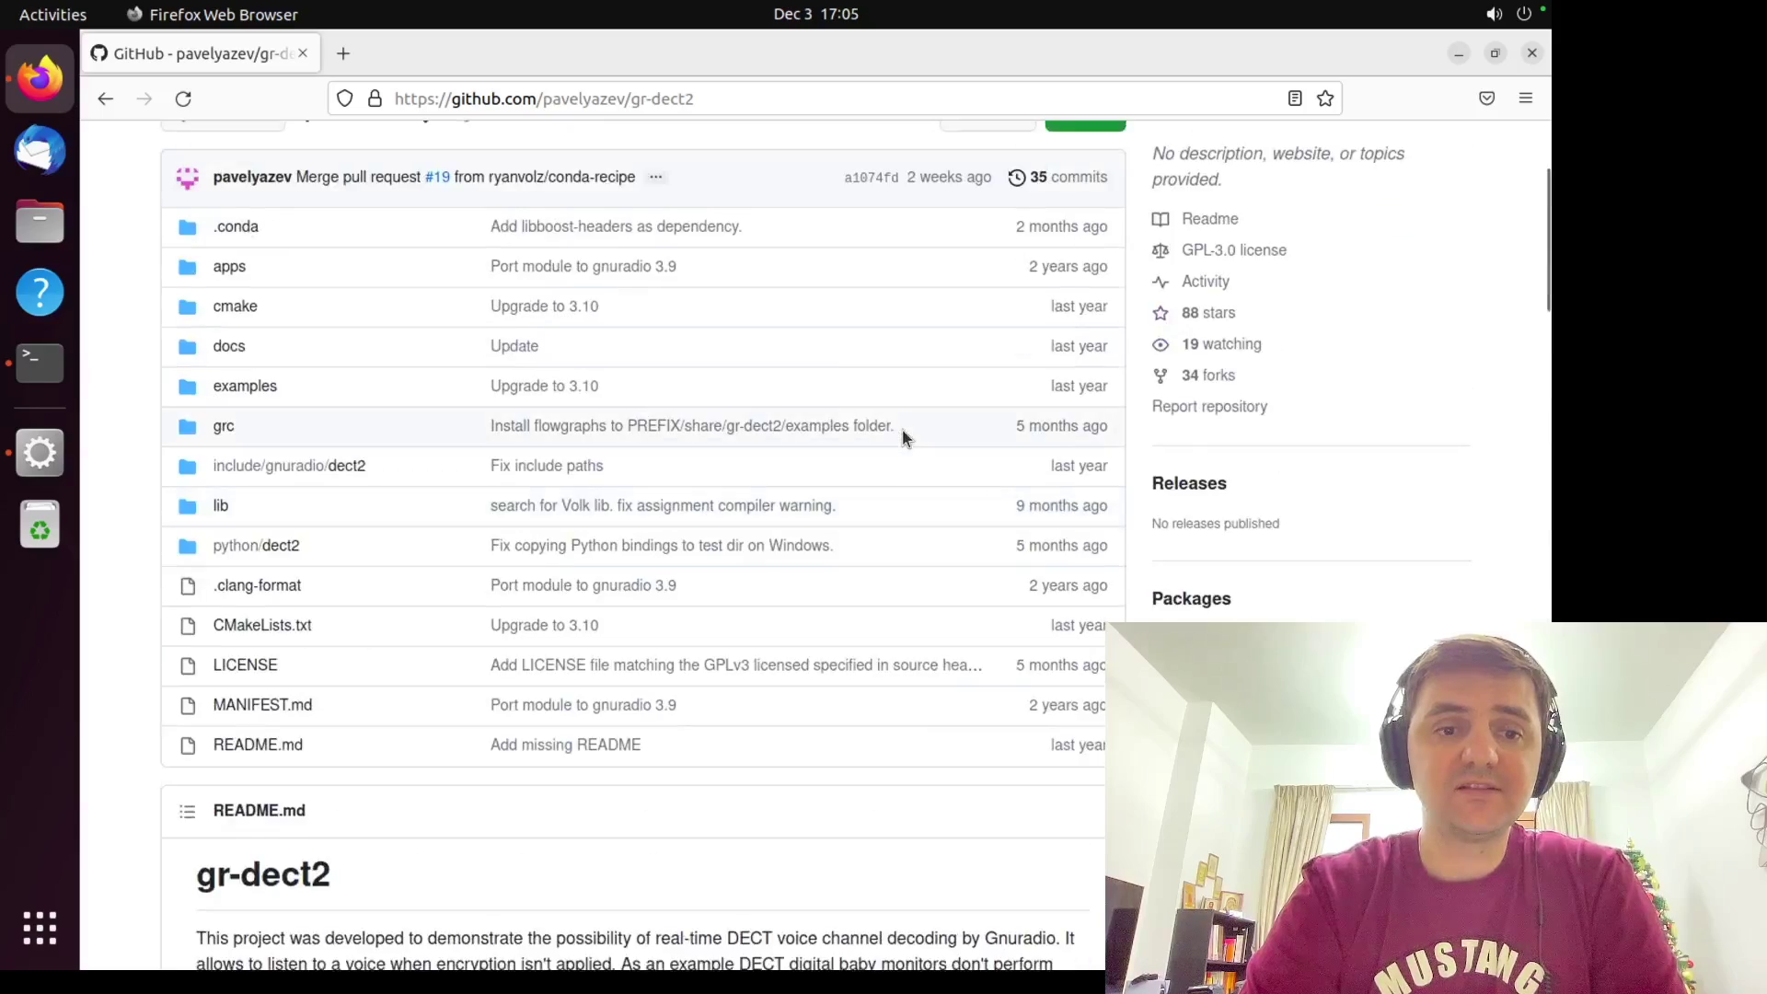
pyautogui.scroll(-20, 902, 431)
pyautogui.scroll(5, 902, 431)
pyautogui.scroll(15, 902, 429)
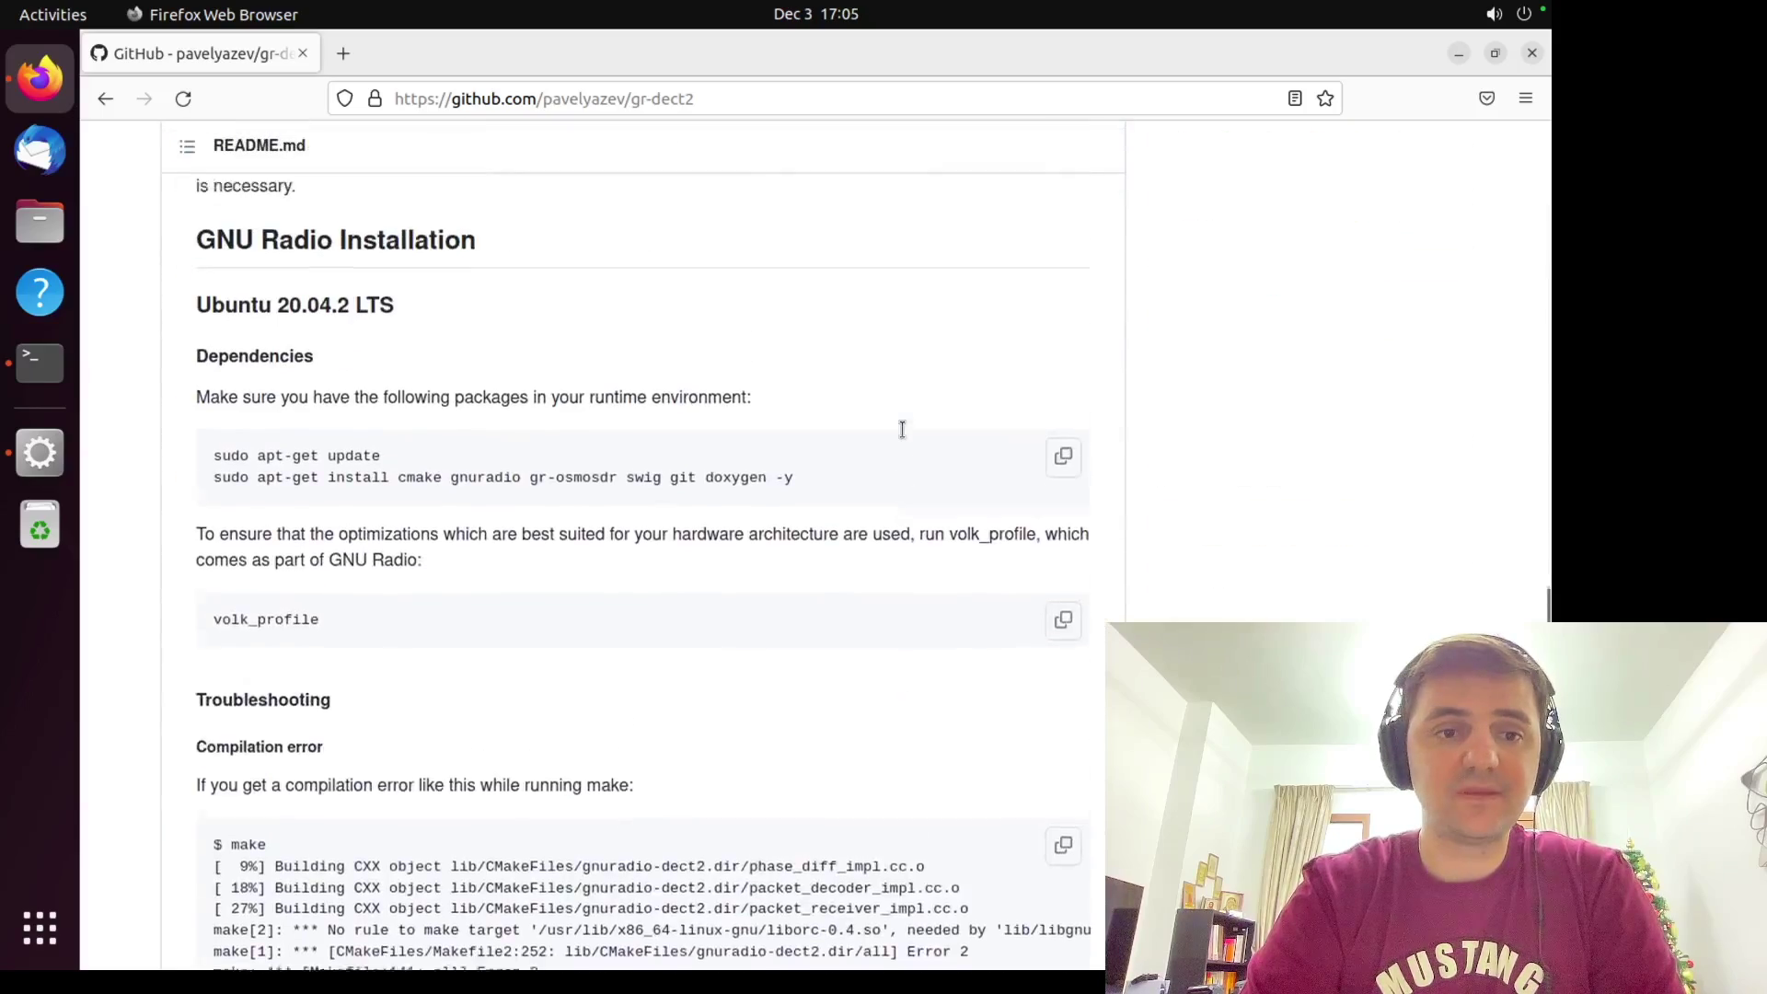
pyautogui.scroll(3, 902, 431)
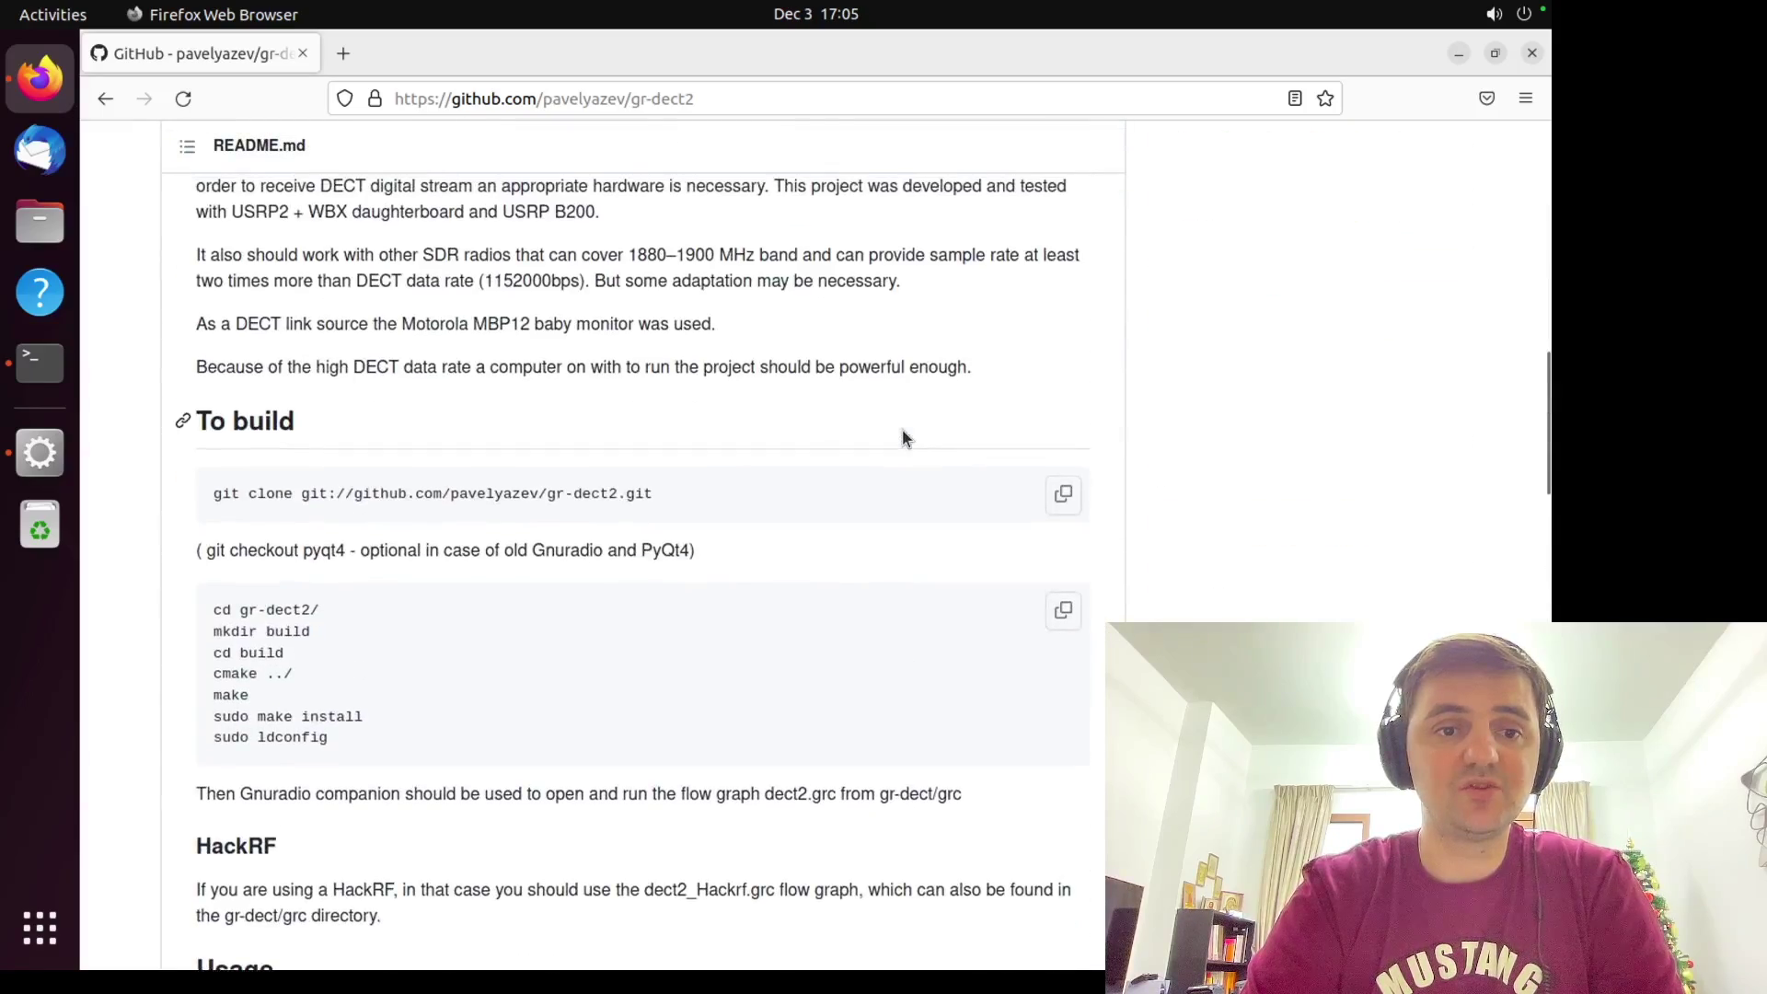
pyautogui.scroll(2, 902, 437)
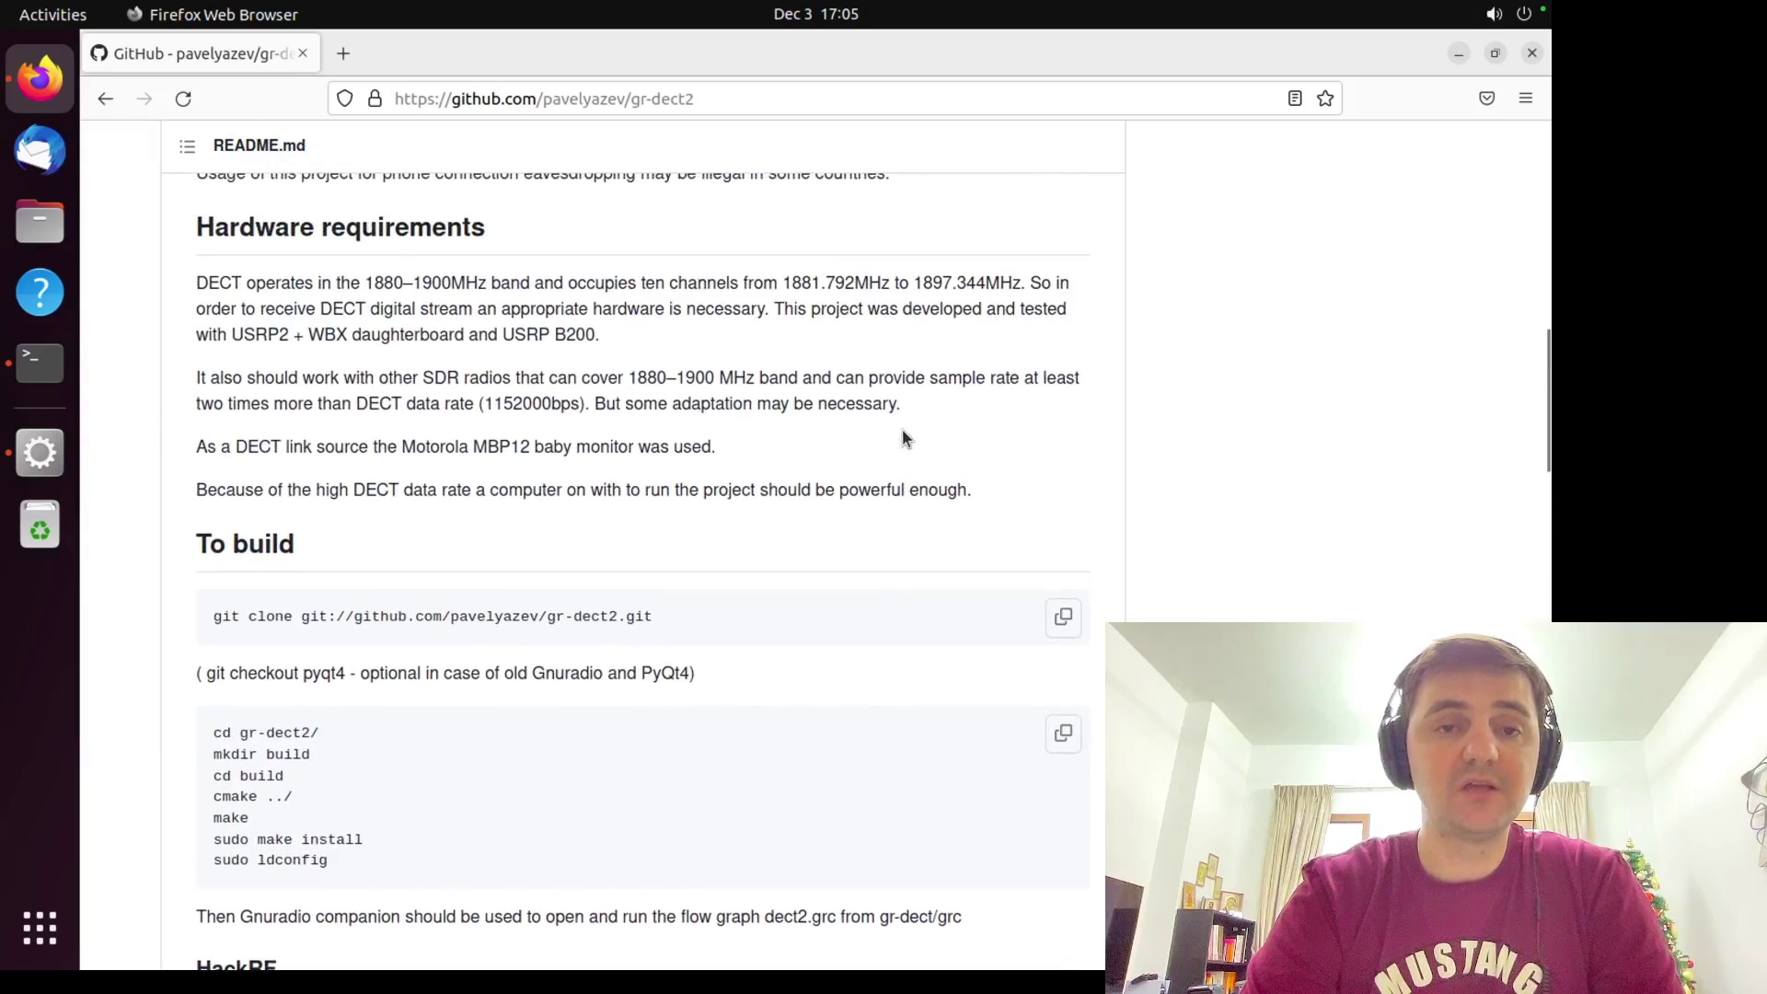
pyautogui.scroll(3, 902, 431)
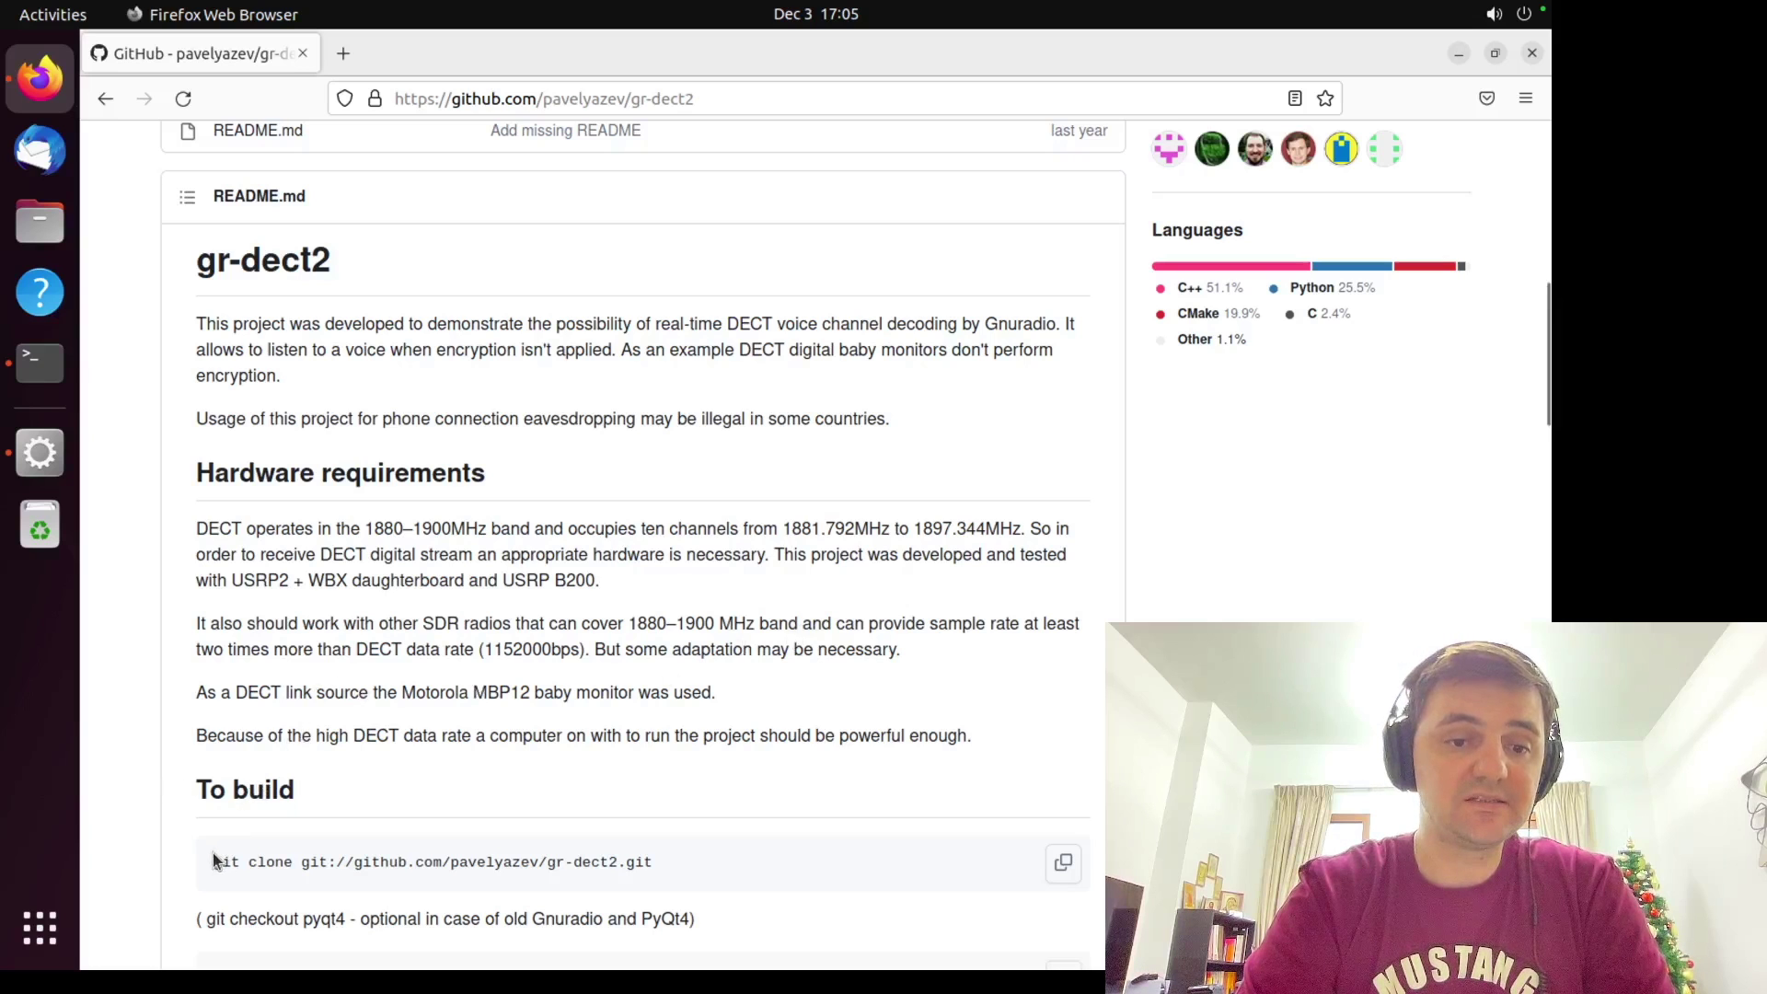
# Step: Select the full git clone command line in the README
pyautogui.moveTo(214, 861); pyautogui.dragTo(552, 863)
pyautogui.click(656, 862)
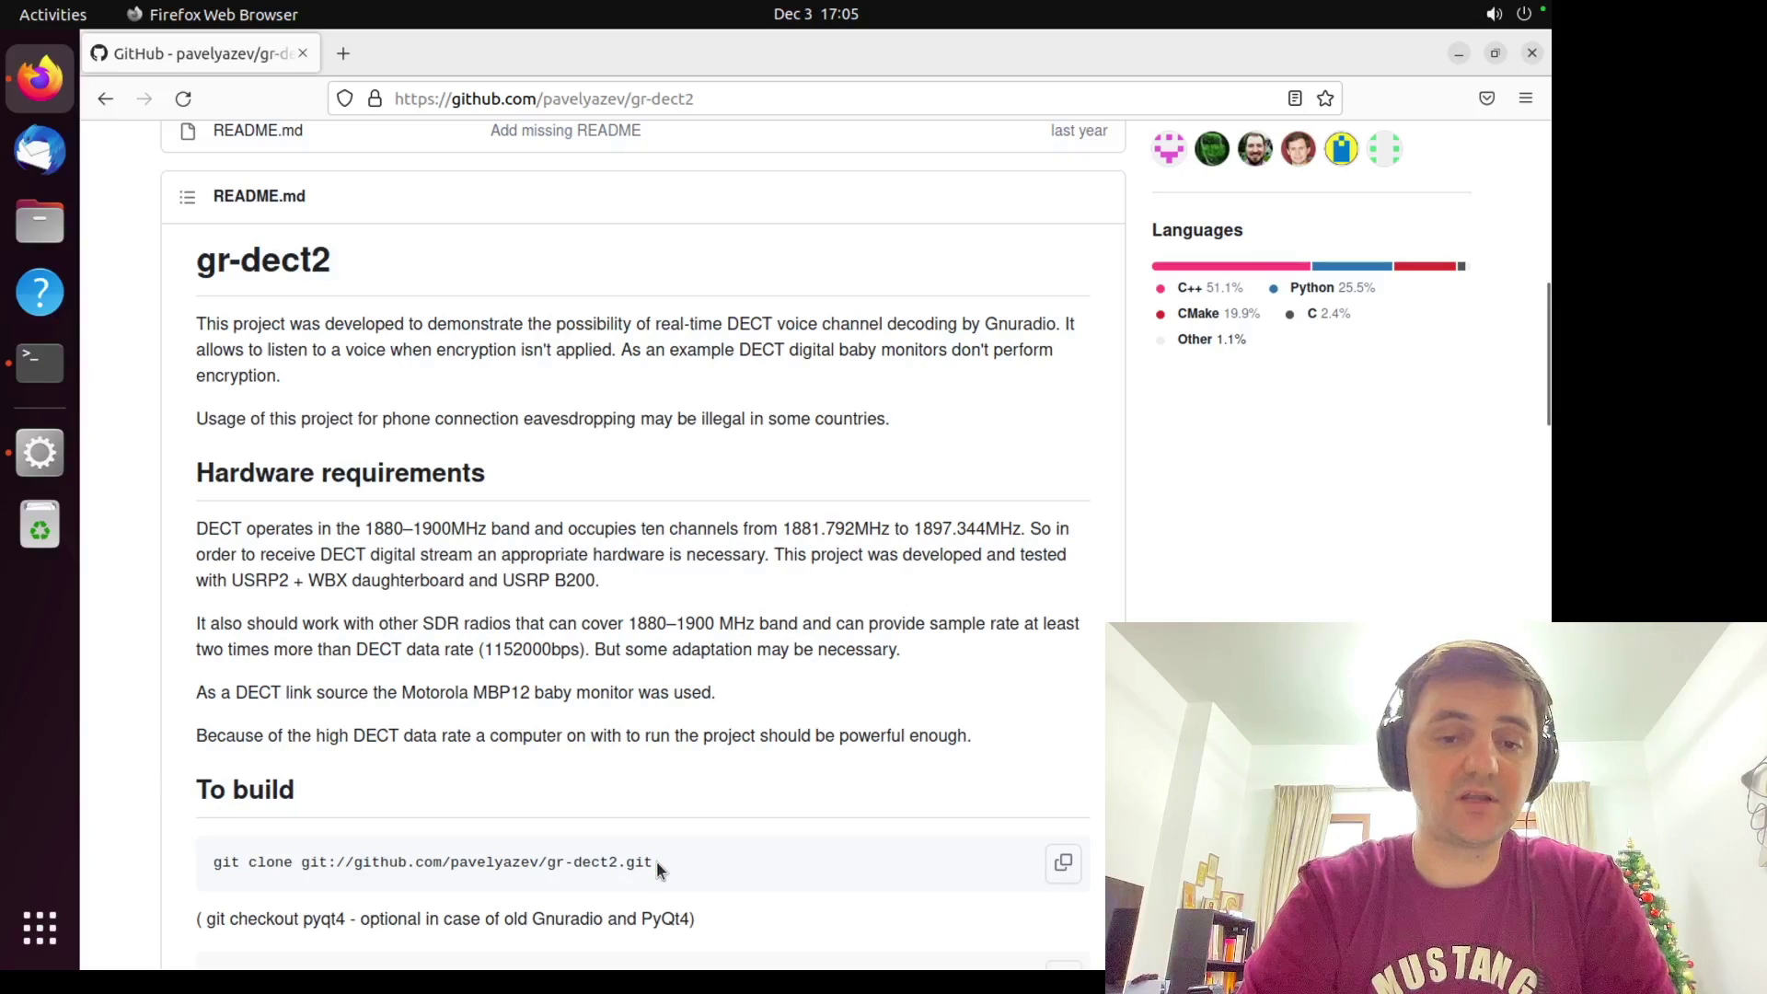
pyautogui.moveTo(304, 862); pyautogui.dragTo(339, 861)
pyautogui.moveTo(651, 862); pyautogui.dragTo(250, 856)
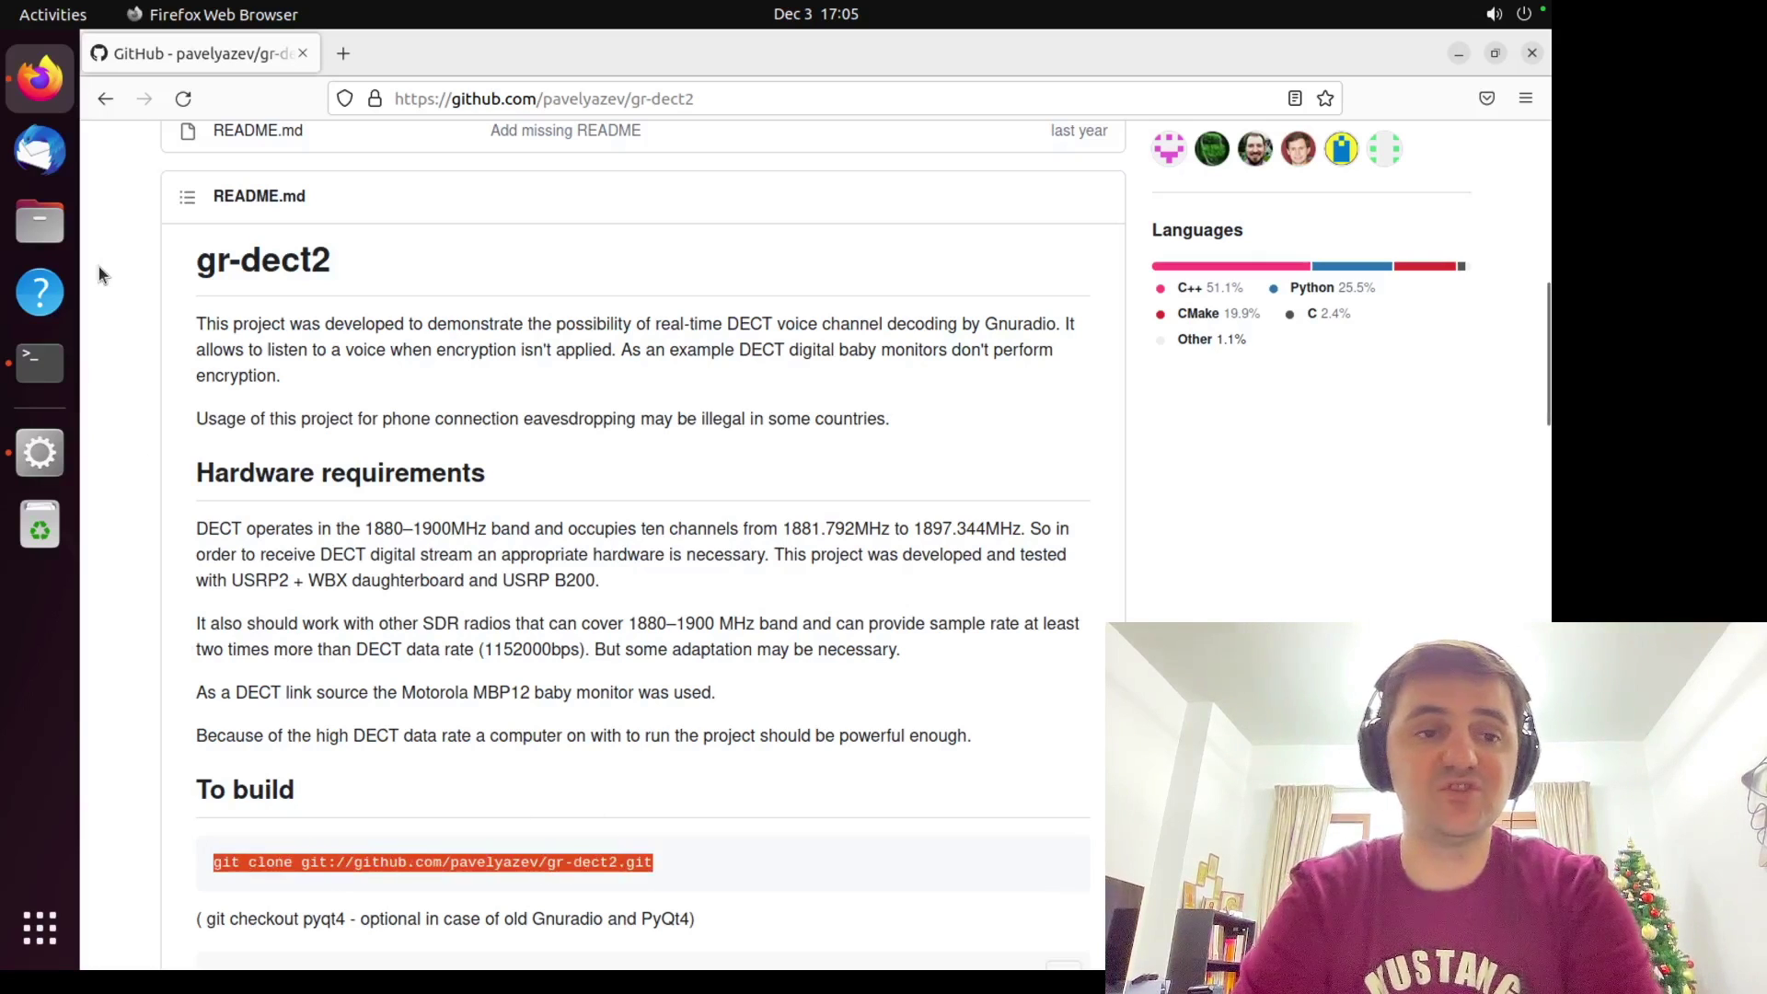
# Step: Paste the gr-dect2 git clone command into the Documents terminal and run it
pyautogui.click(58, 361)
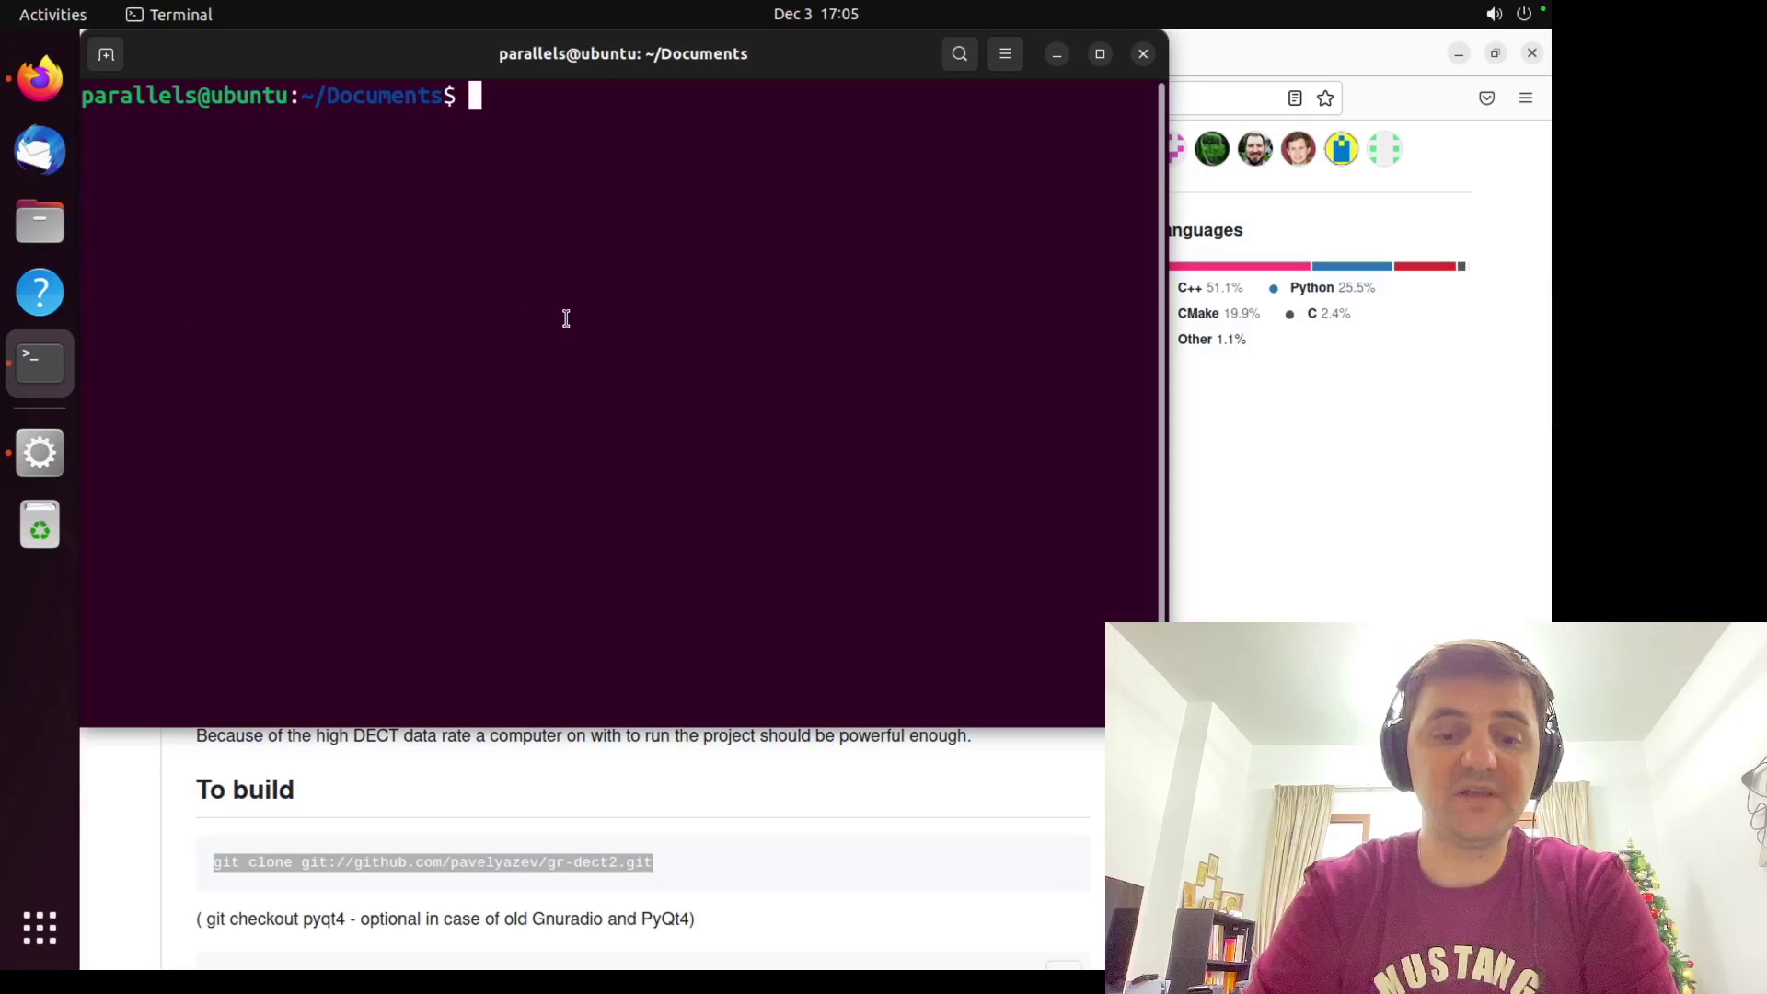
pyautogui.hotkey('ctrl', 'shift', 'v')
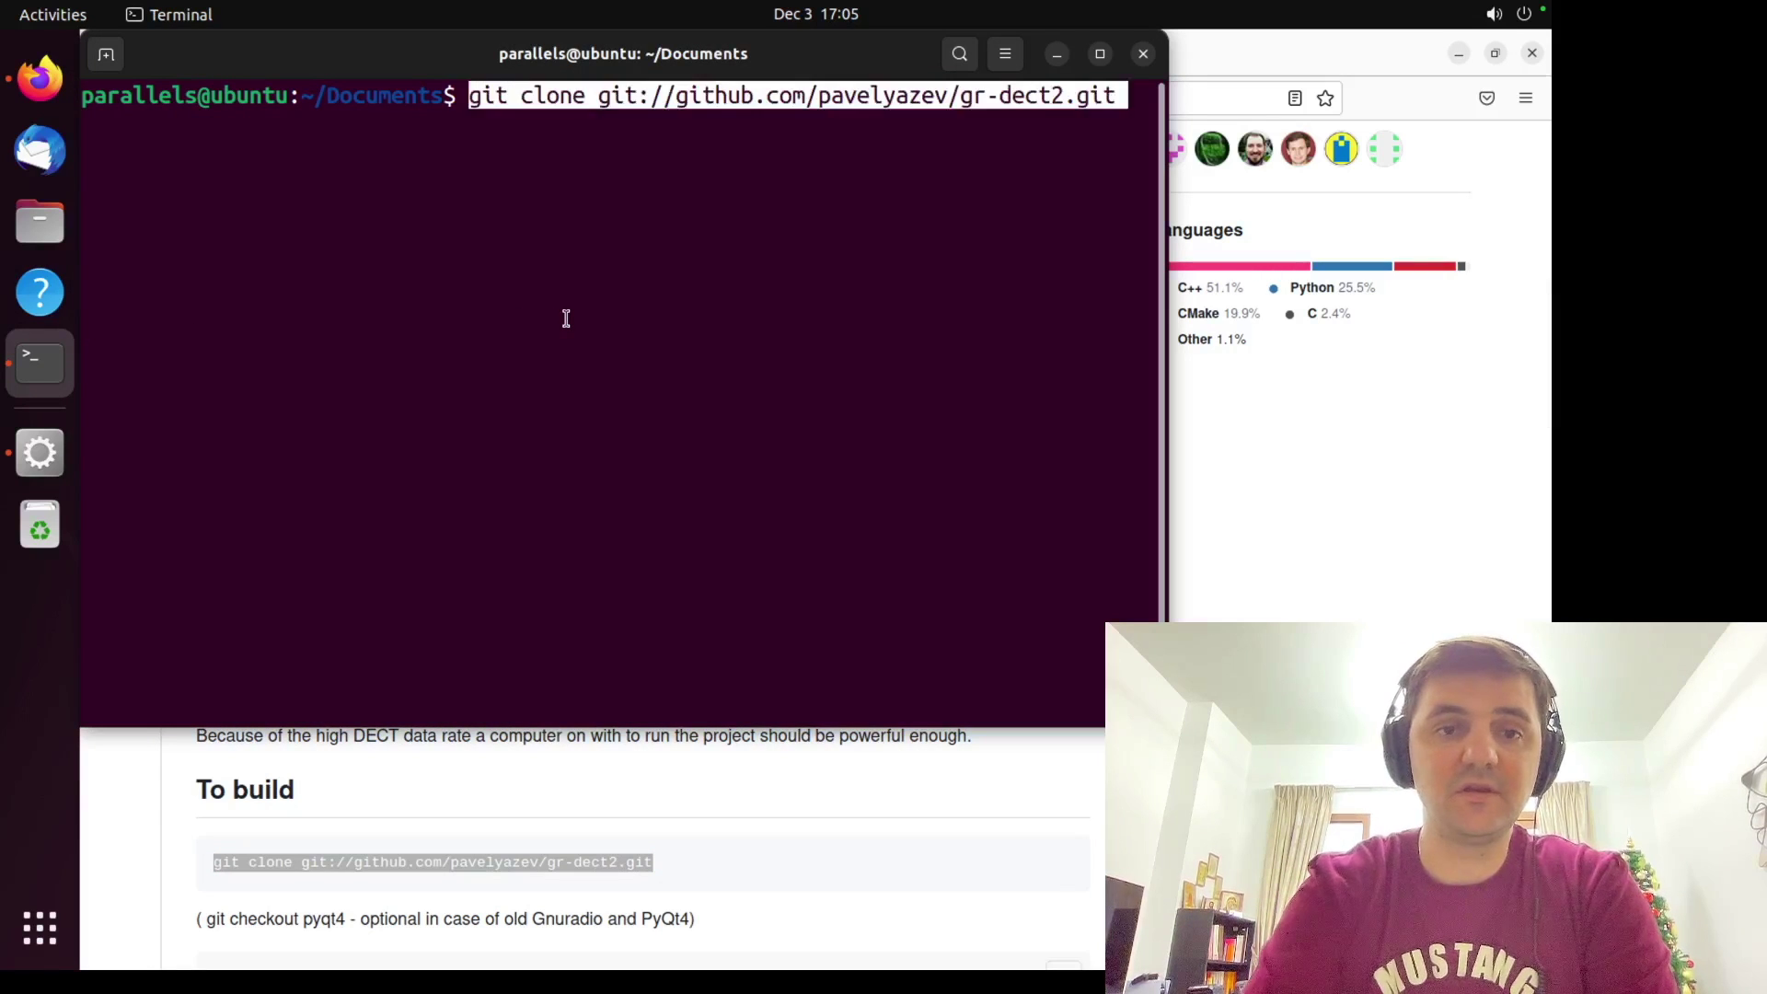
pyautogui.press('Return')
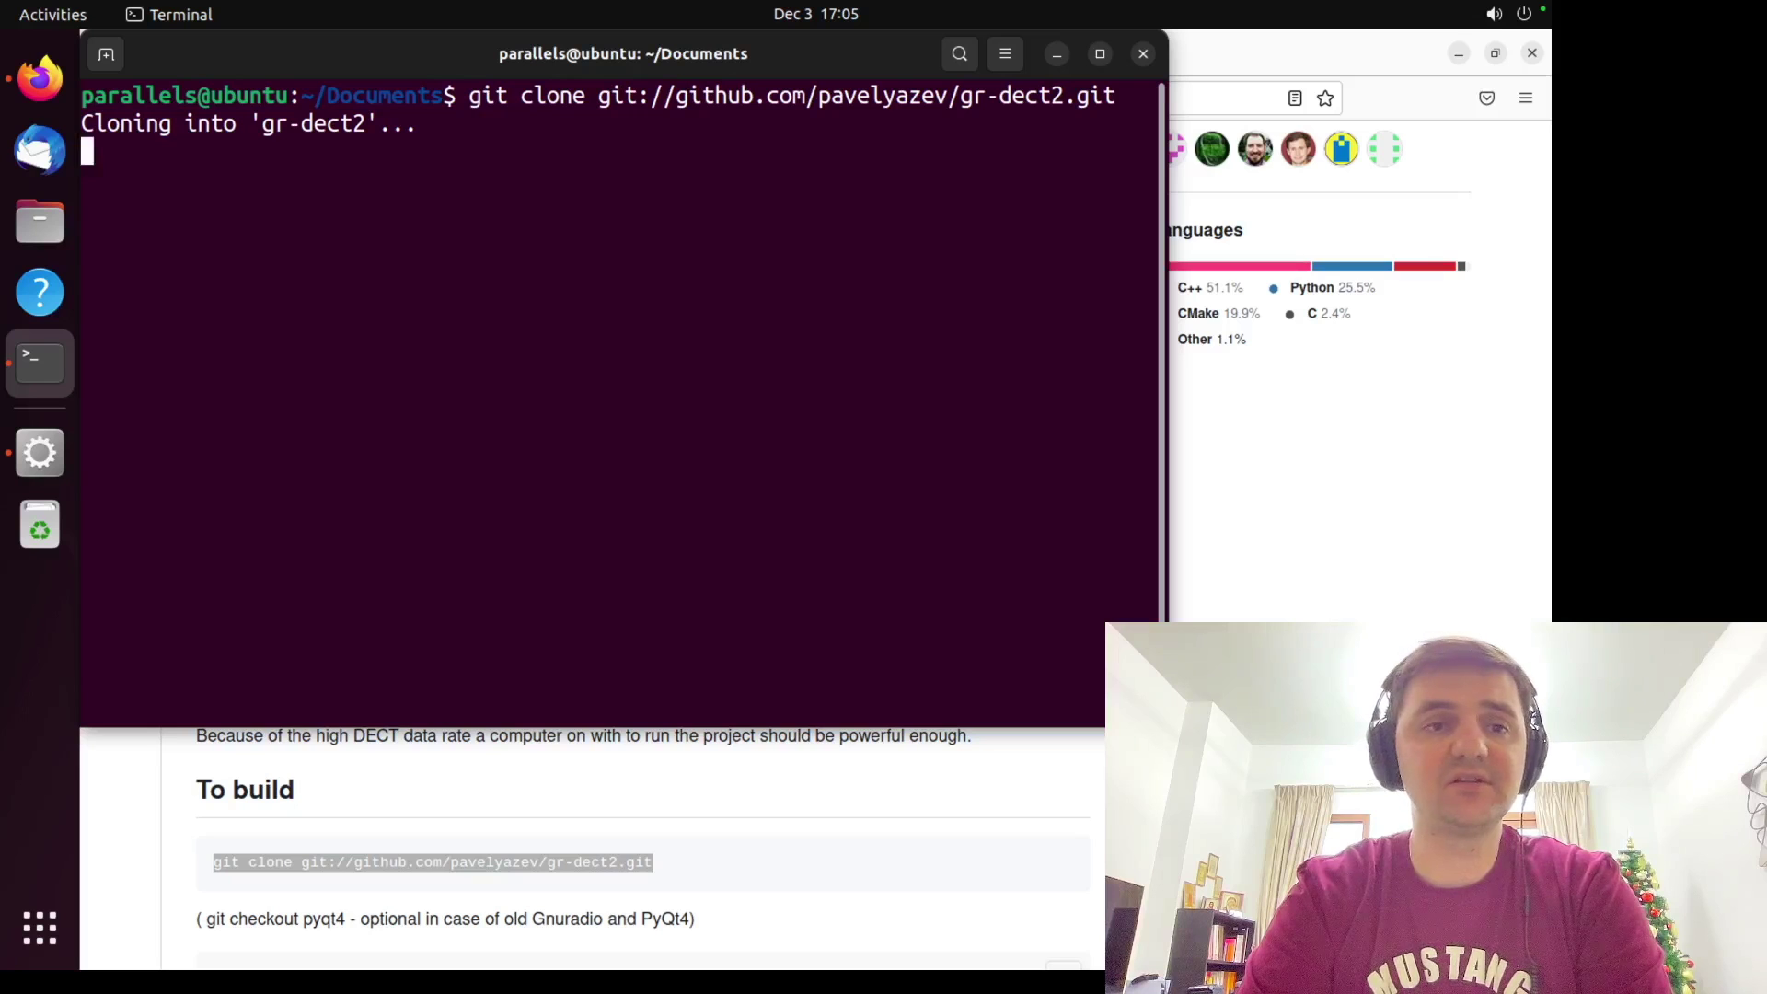
# Step: Copy the gr-dect2 HTTPS clone URL from the green Code button's options
pyautogui.click(1224, 468)
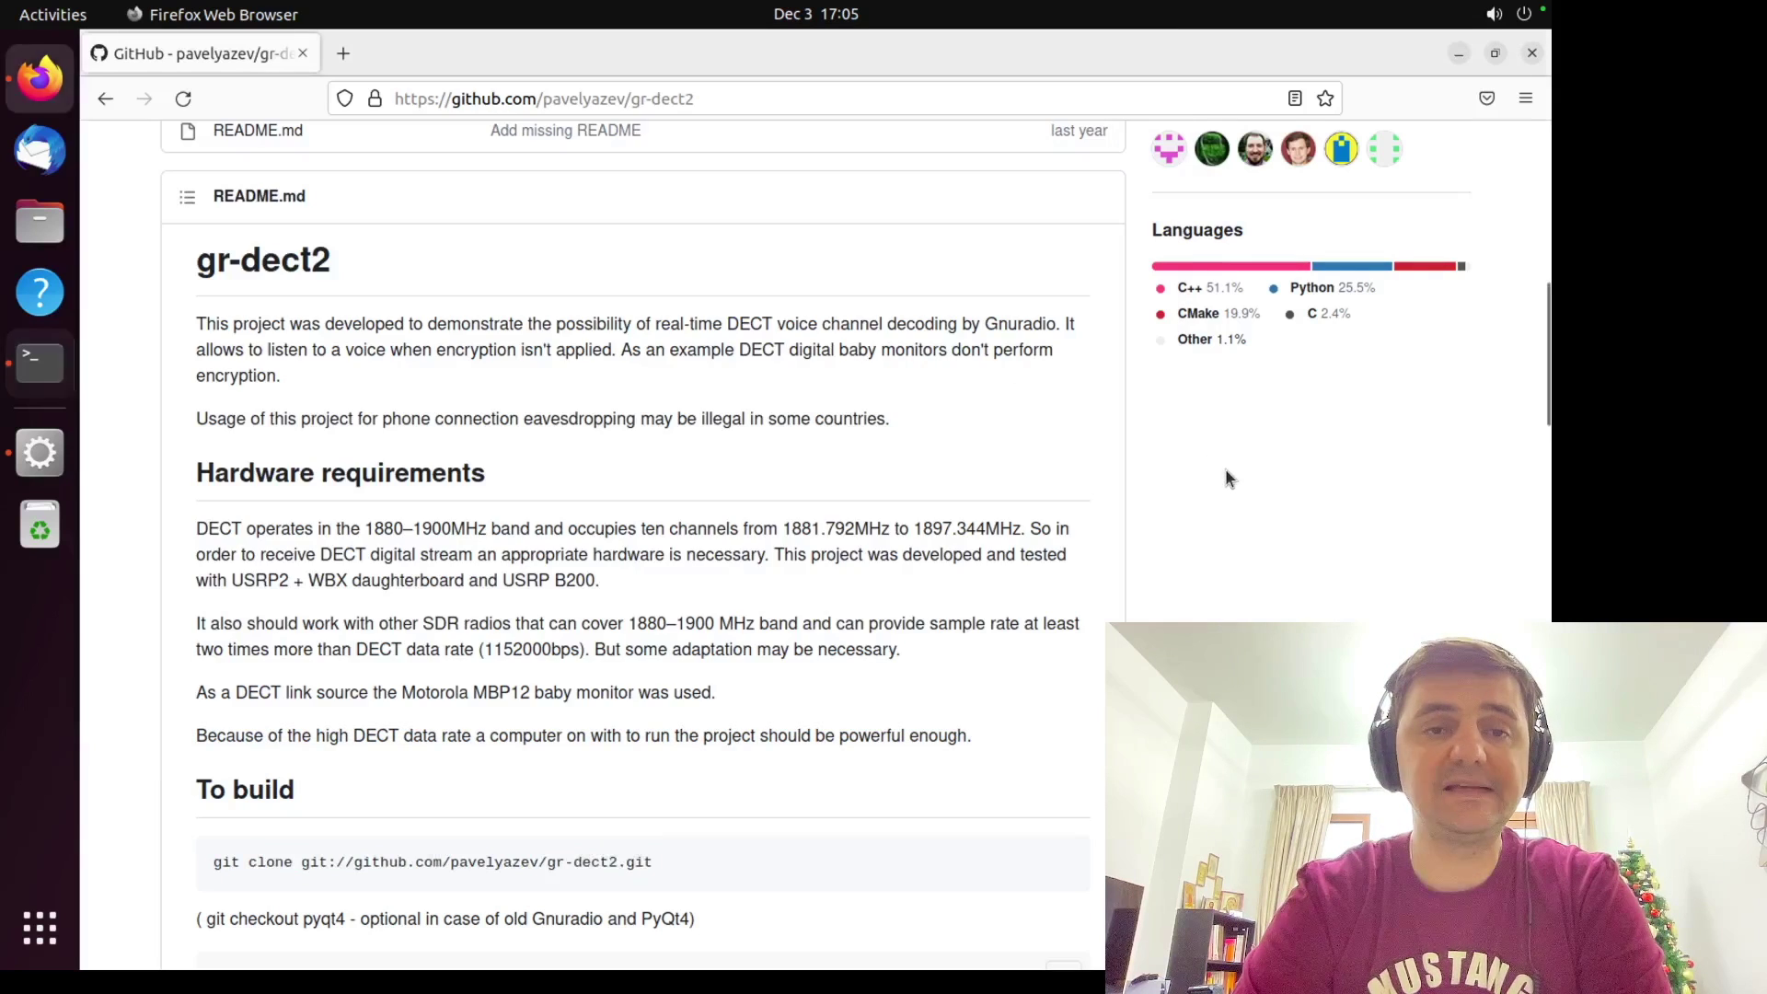
pyautogui.scroll(10, 1077, 418)
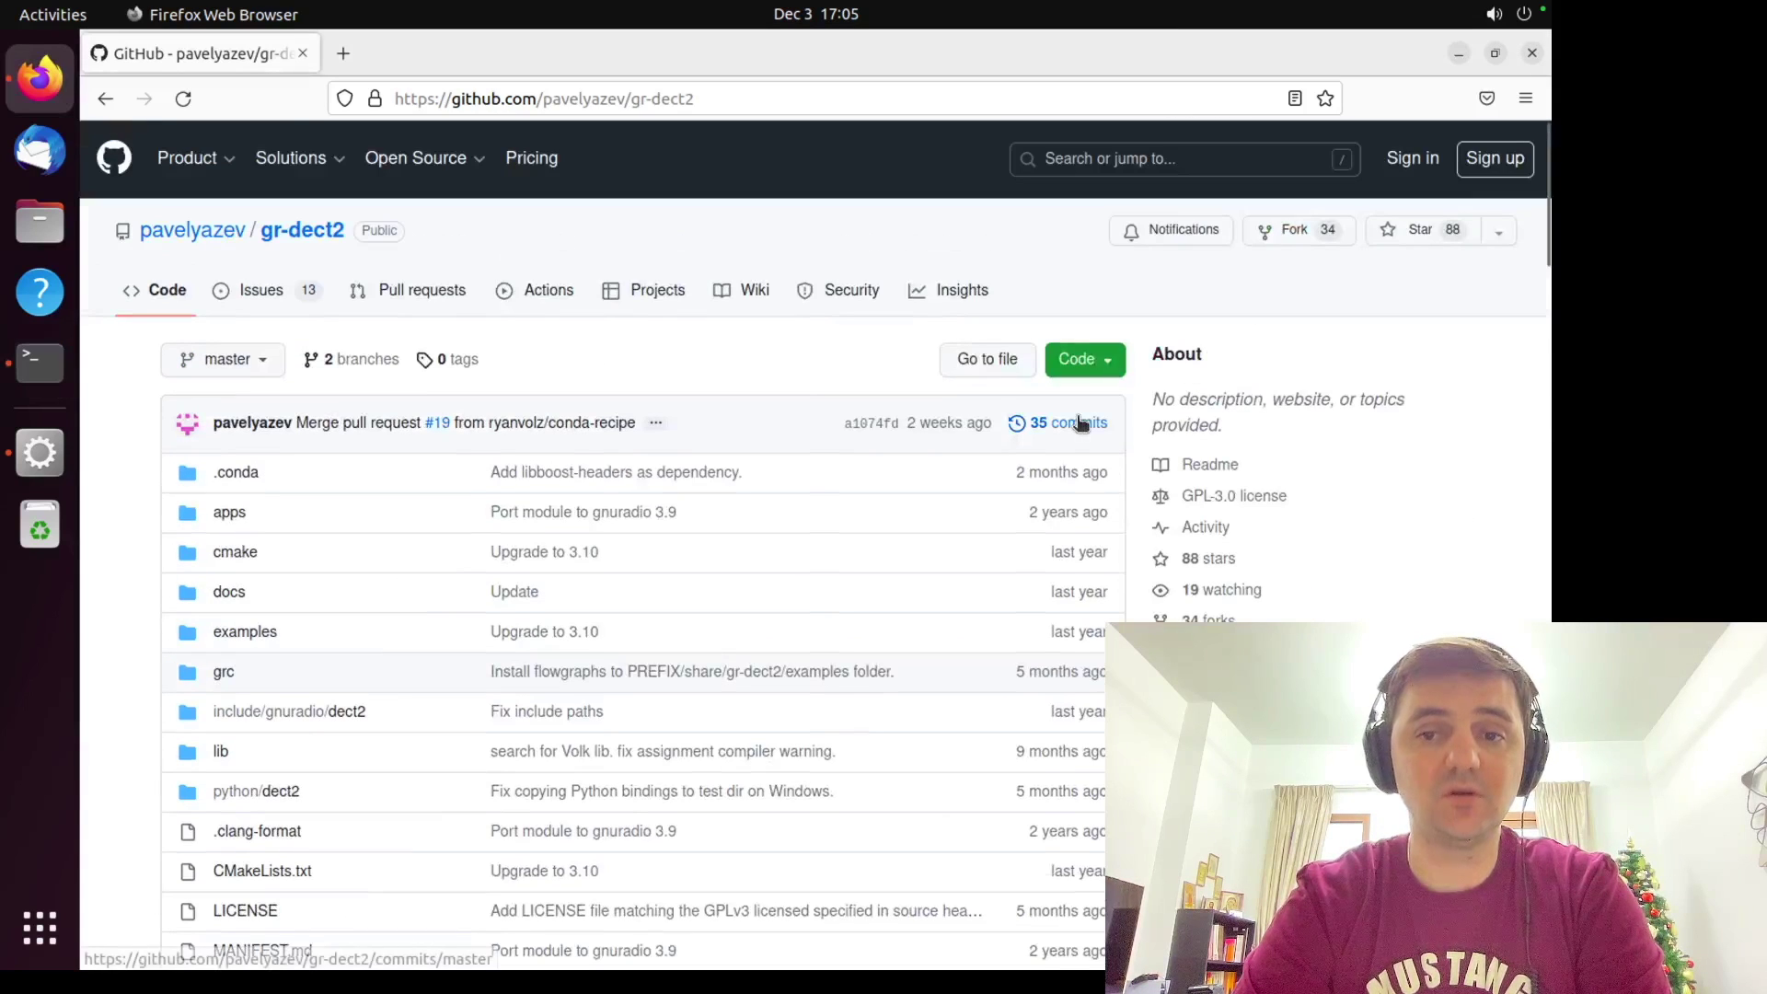
pyautogui.click(1121, 372)
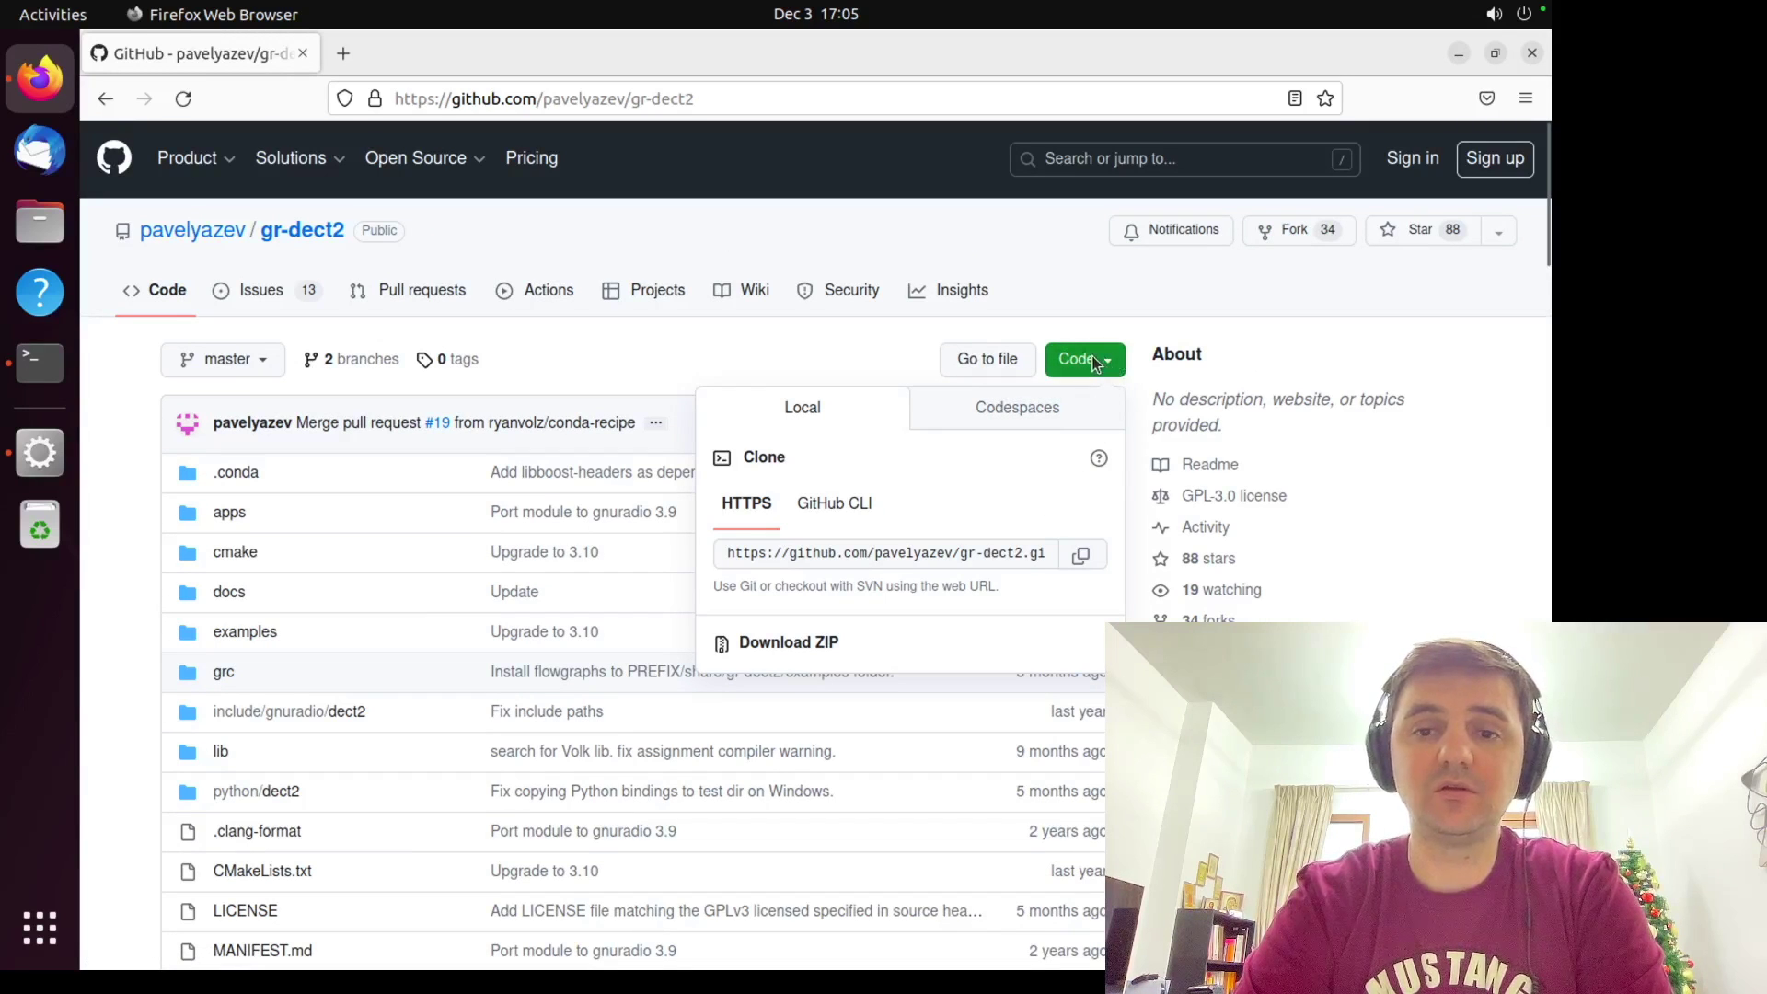
pyautogui.click(1085, 559)
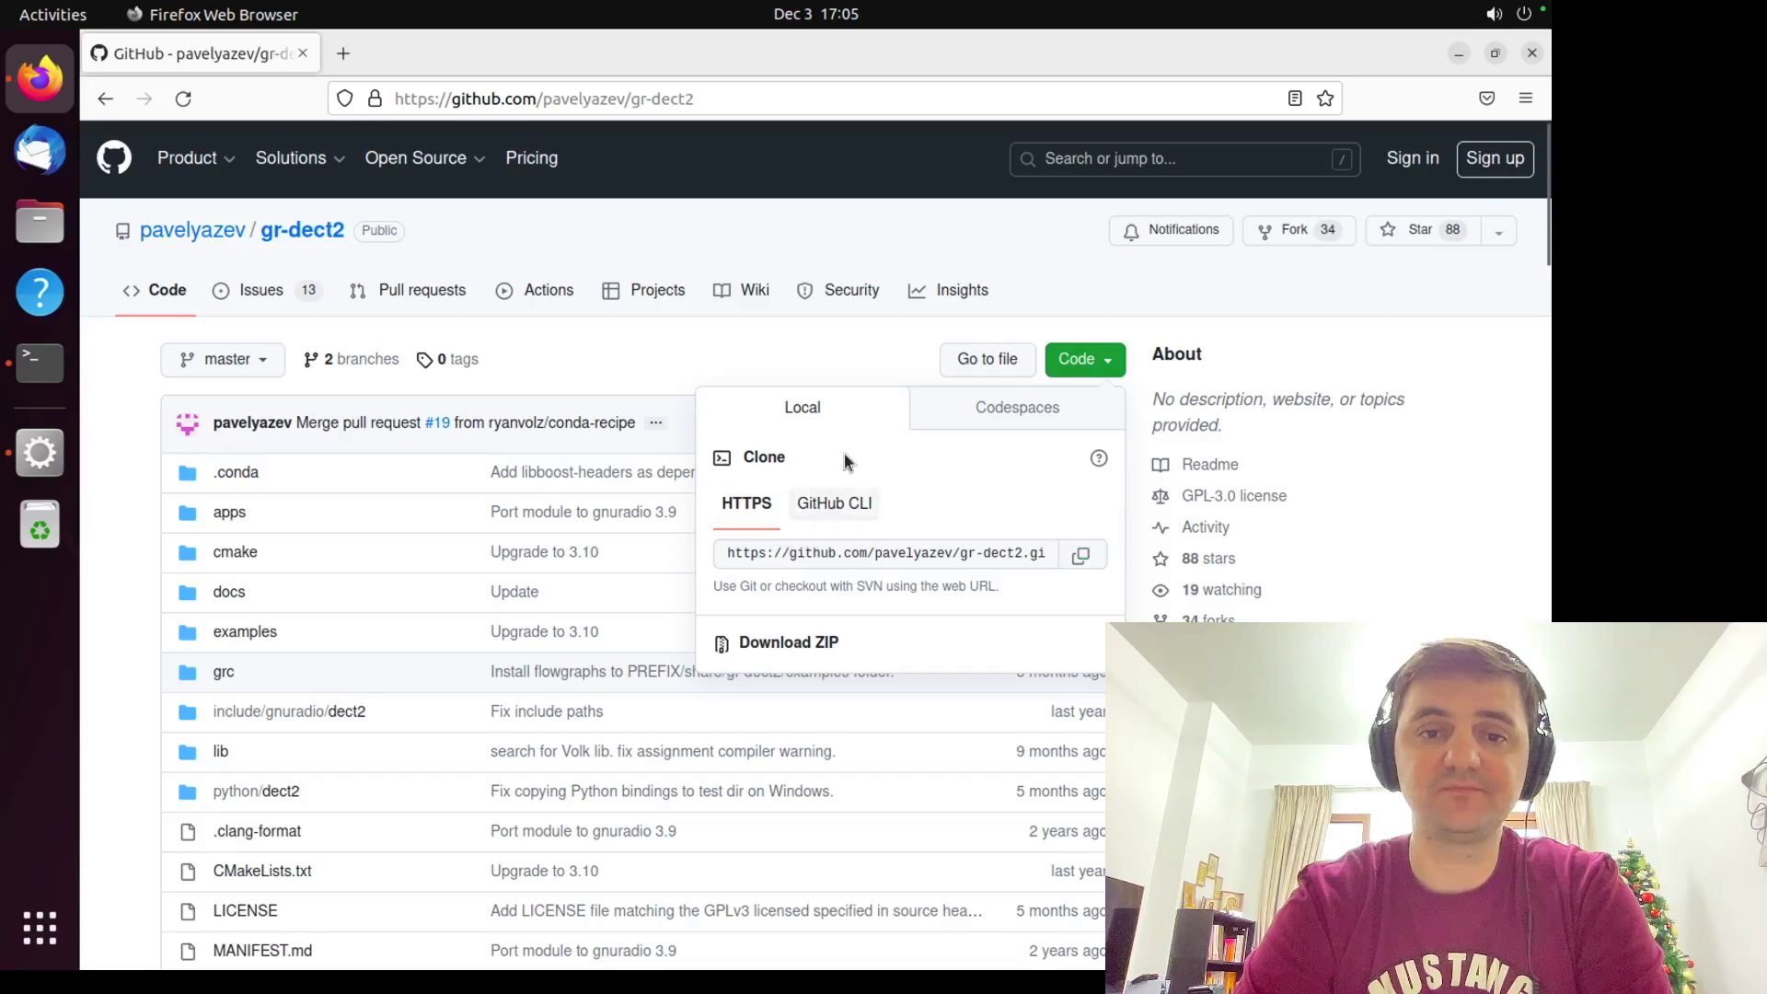
# Step: Cancel the stalled git:// clone and clone gr-dect2 again using the HTTPS URL
pyautogui.click(40, 362)
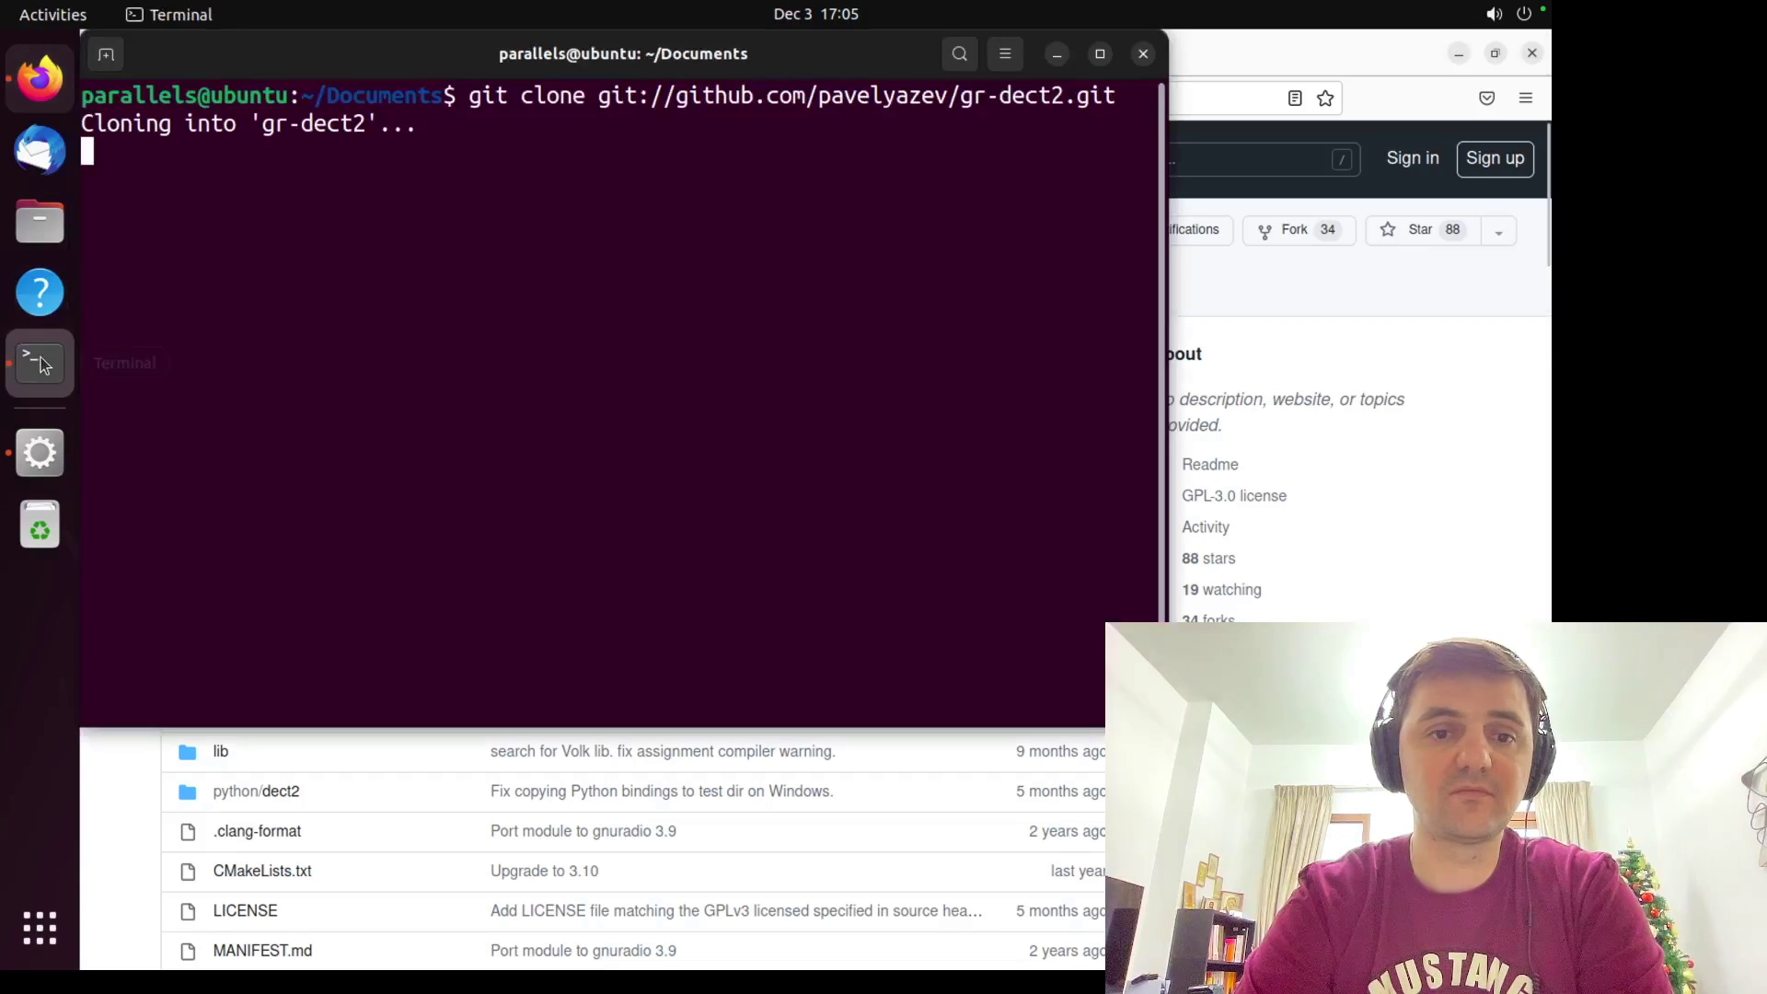
pyautogui.hotkey('ctrl', 'c')
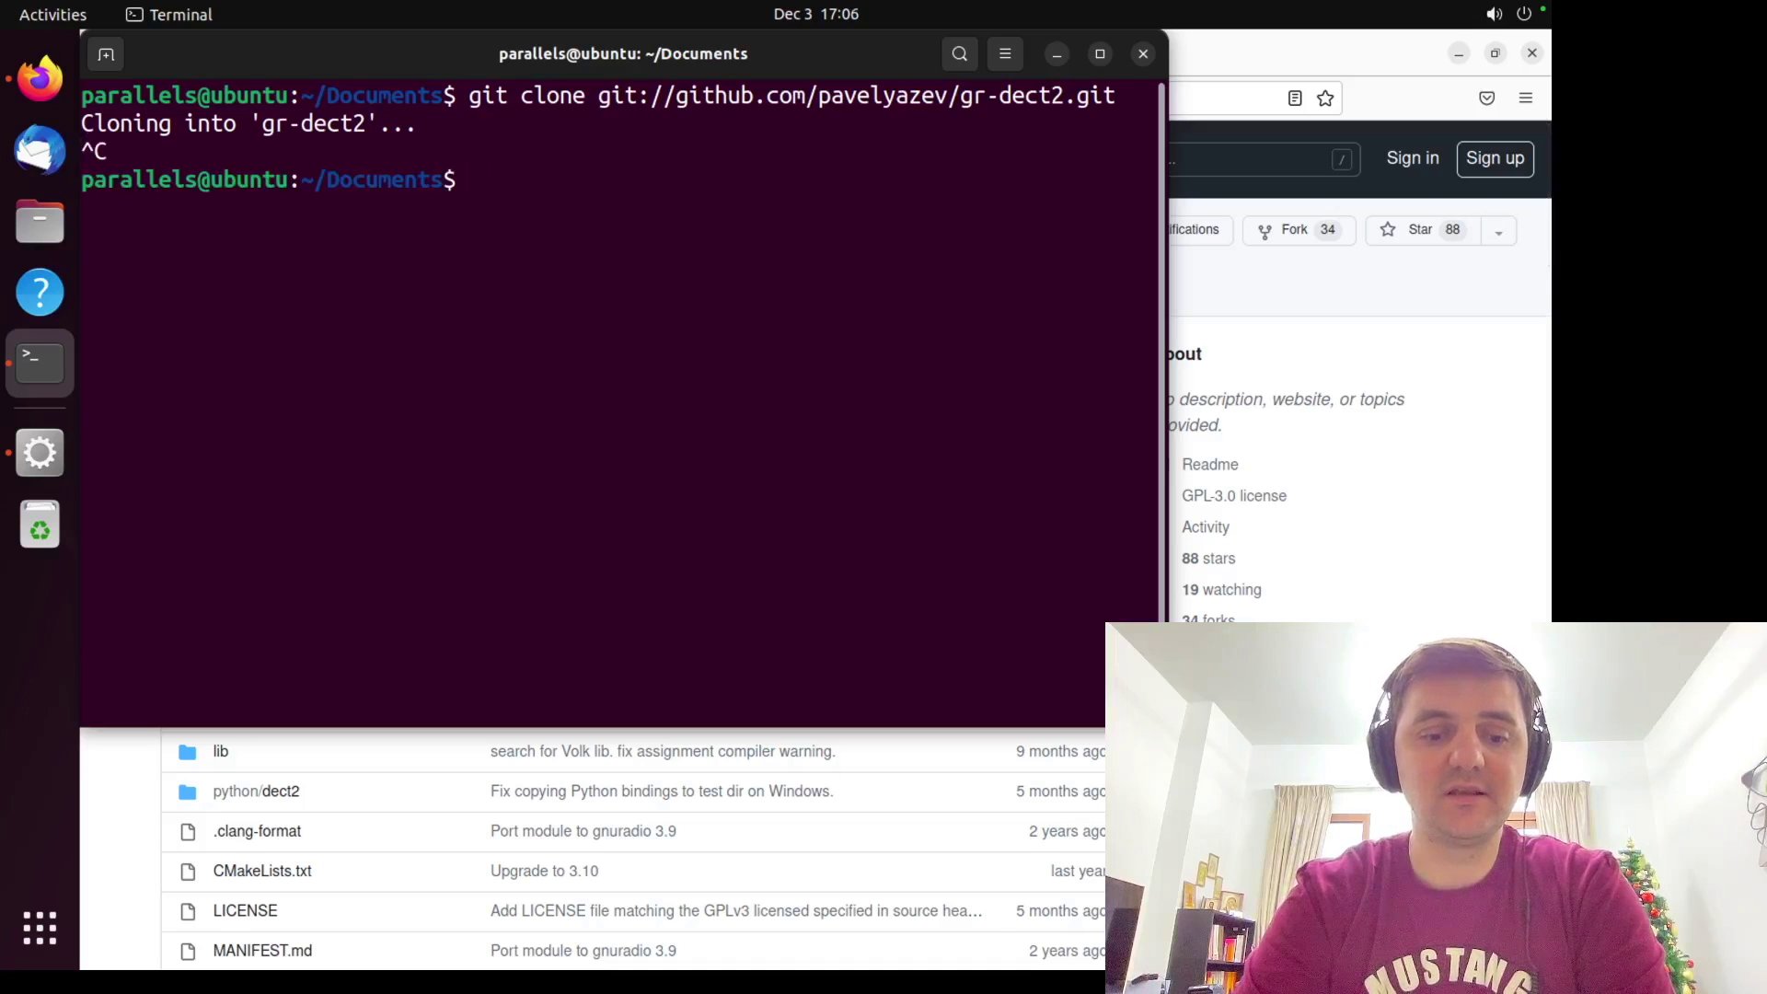
pyautogui.write('git clone')
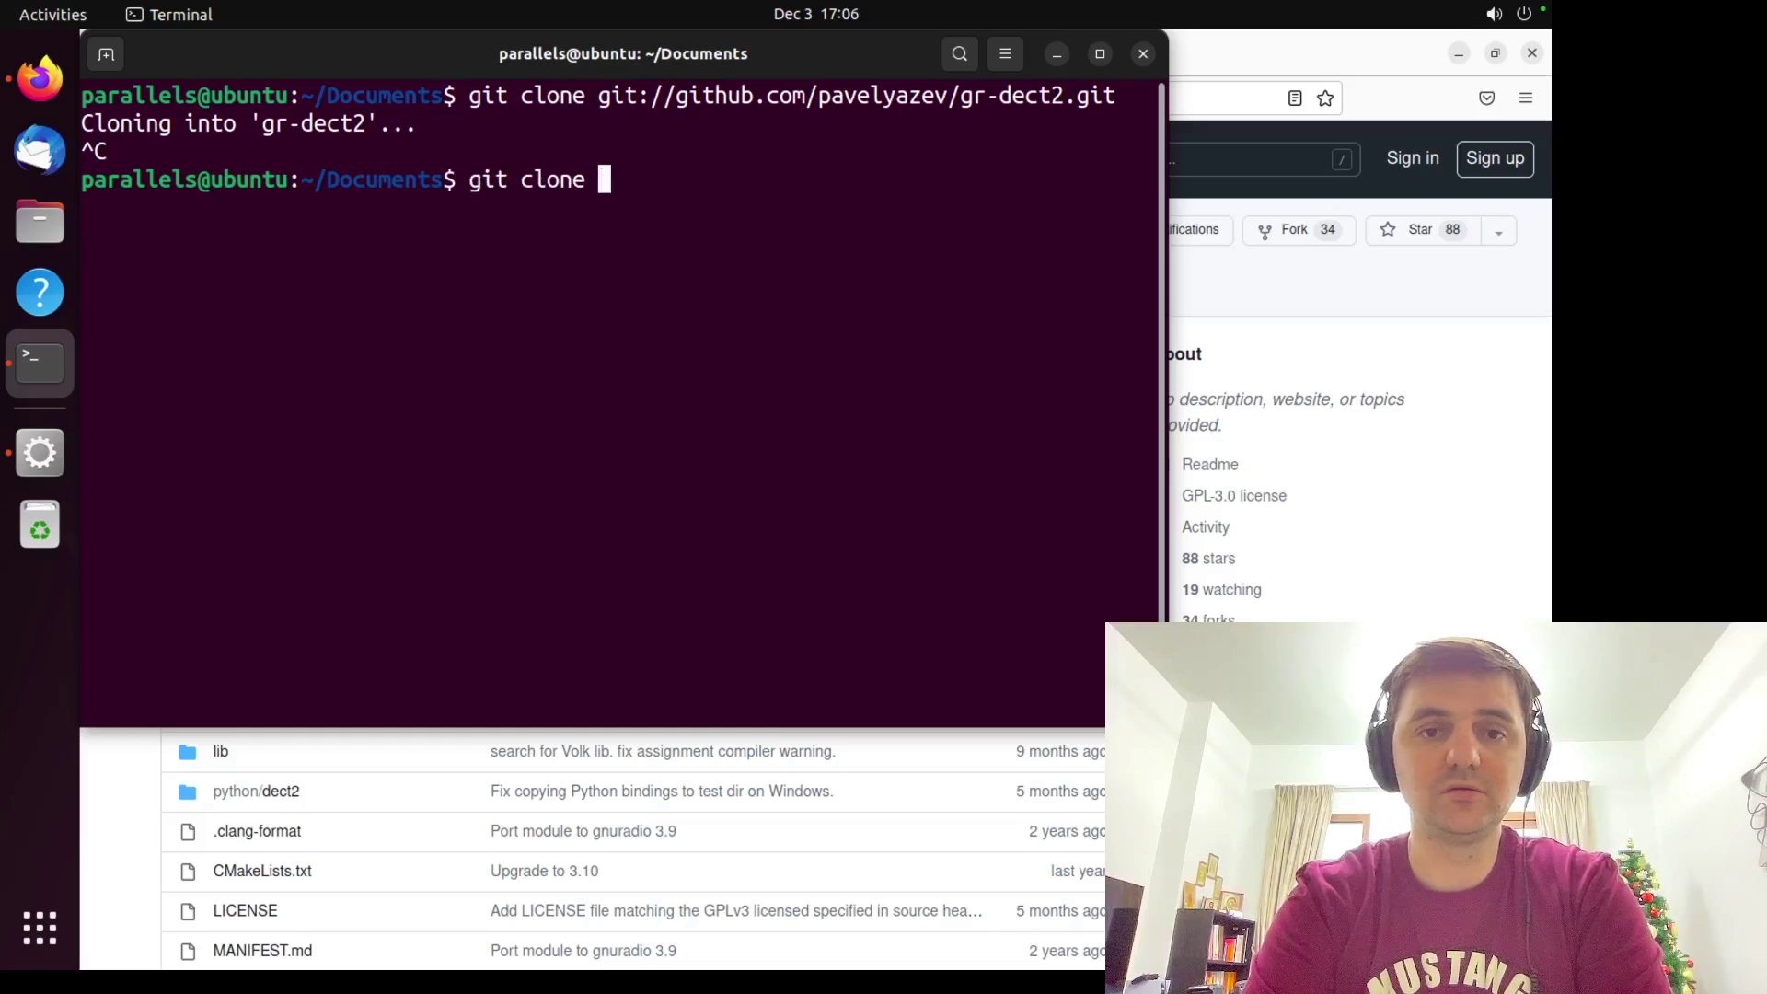
pyautogui.hotkey('ctrl', 'shift', 'v')
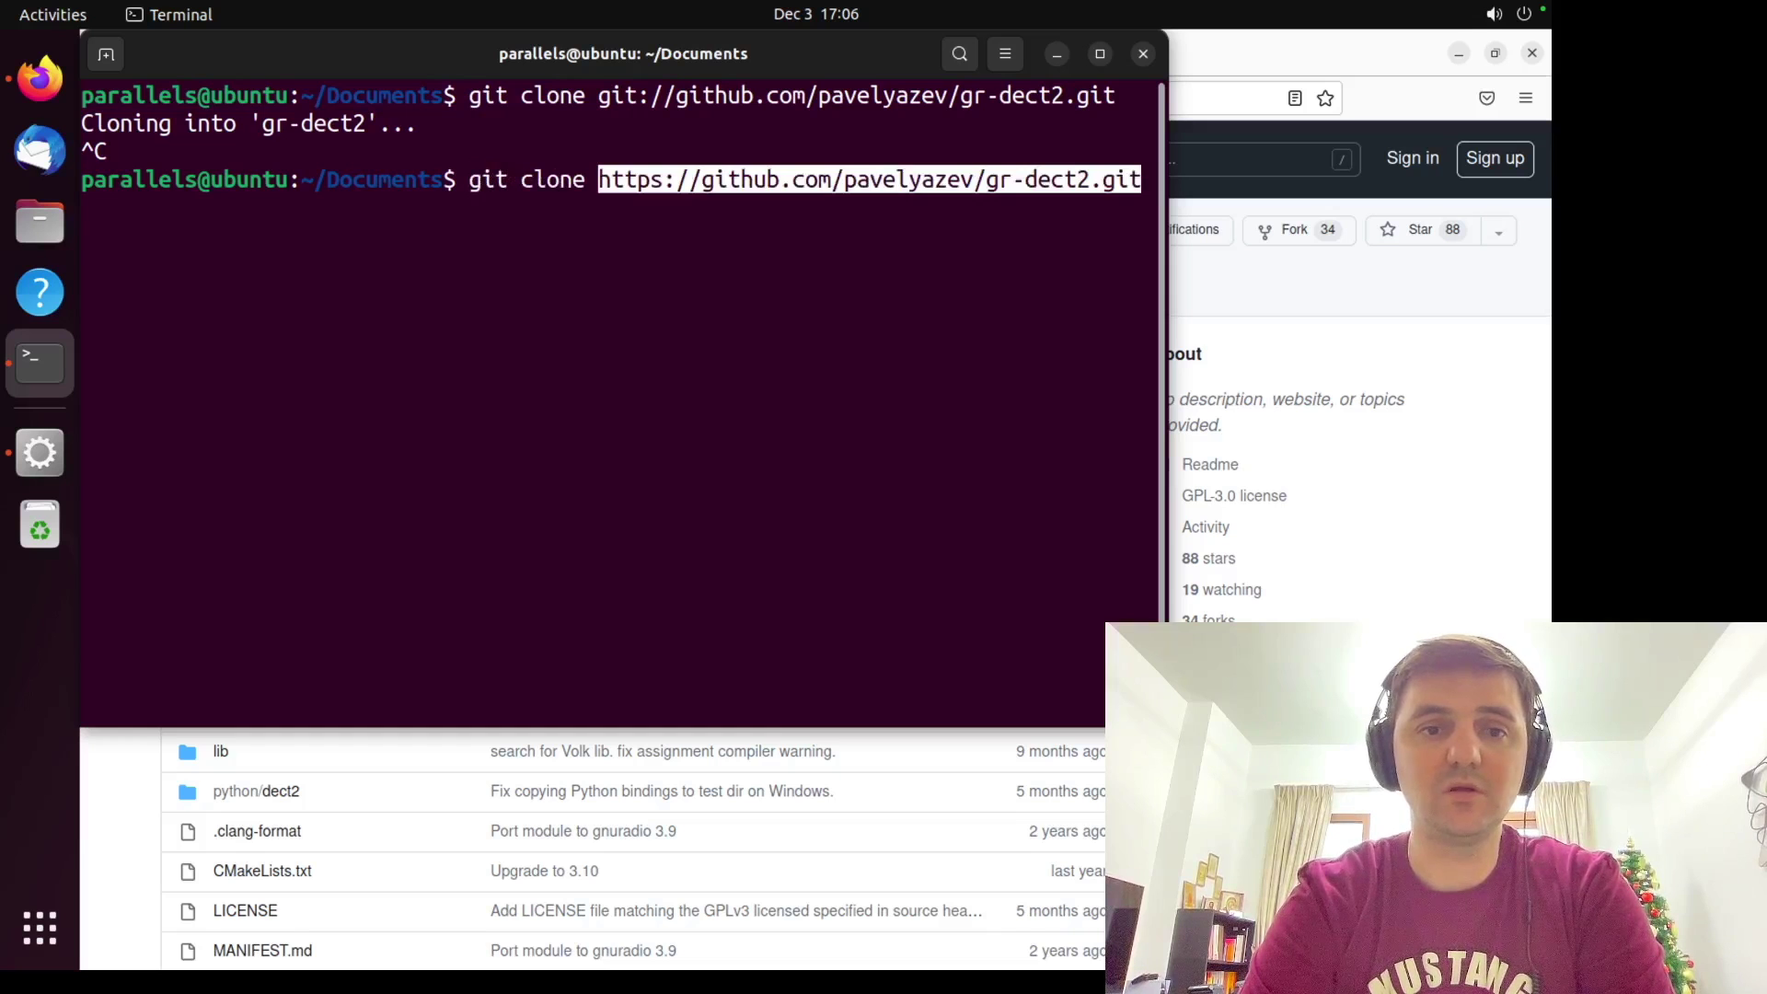
pyautogui.press('Return')
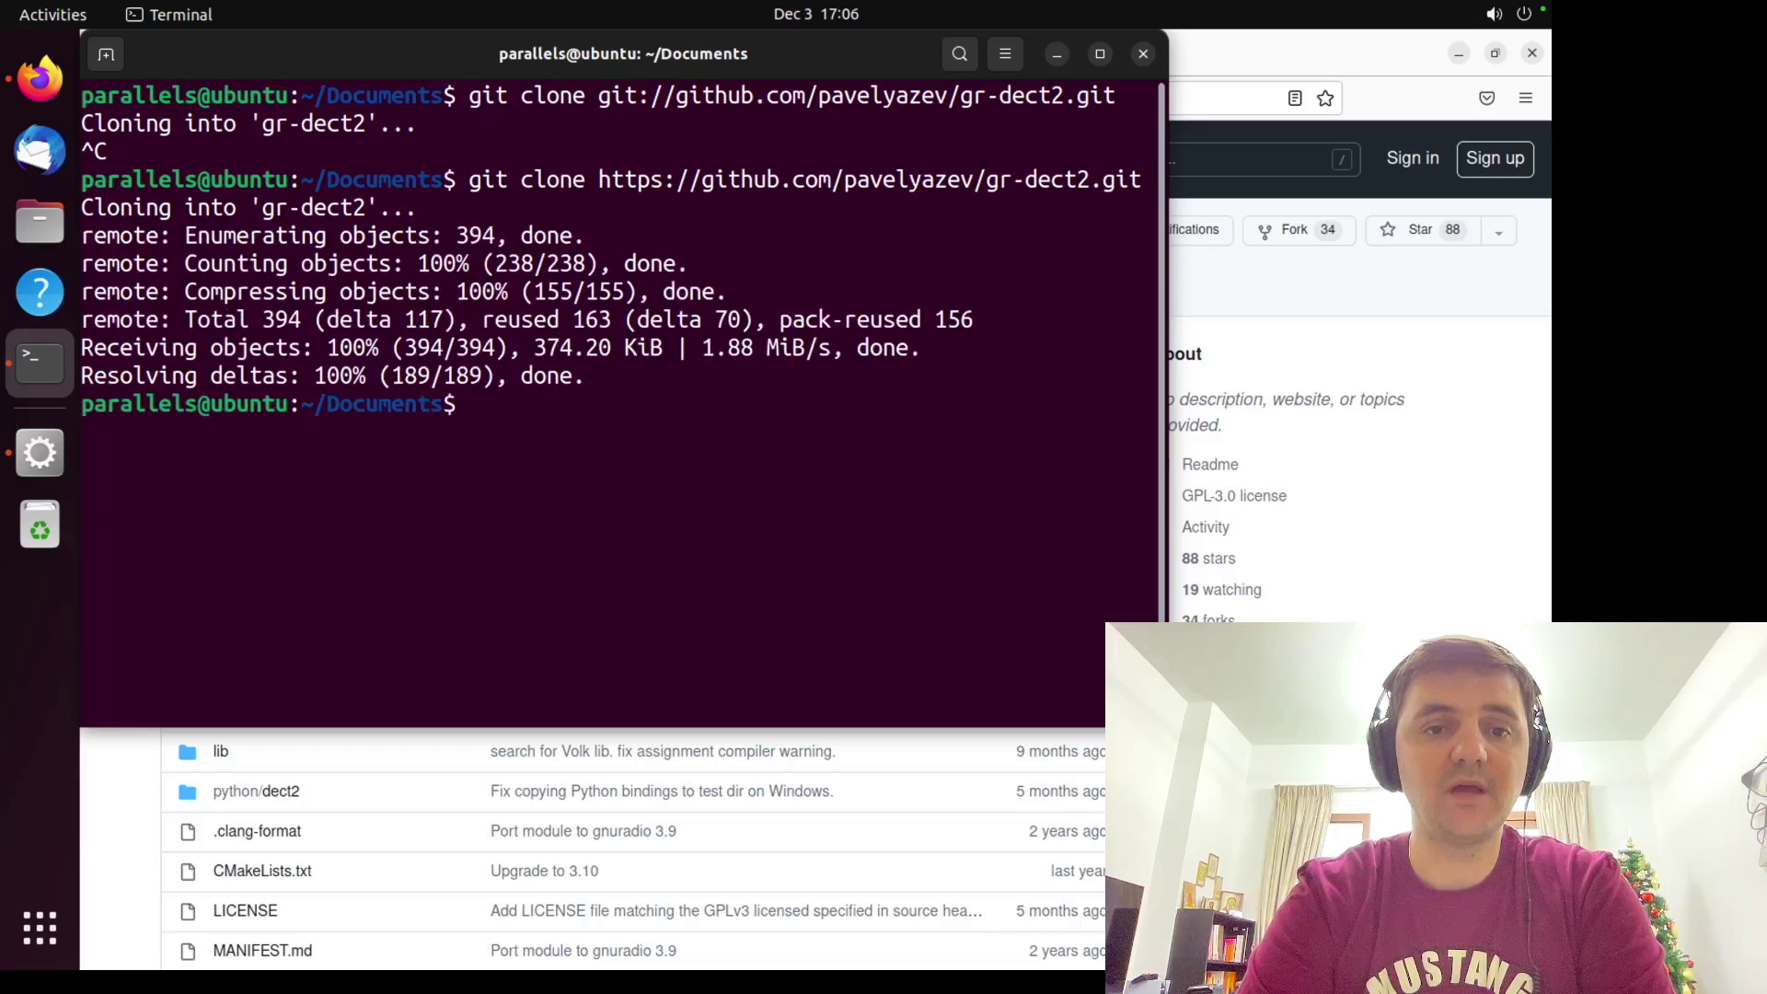
# Step: List the Documents folder with ls and change into gr-dect2
pyautogui.write('ls')
pyautogui.press('Return')
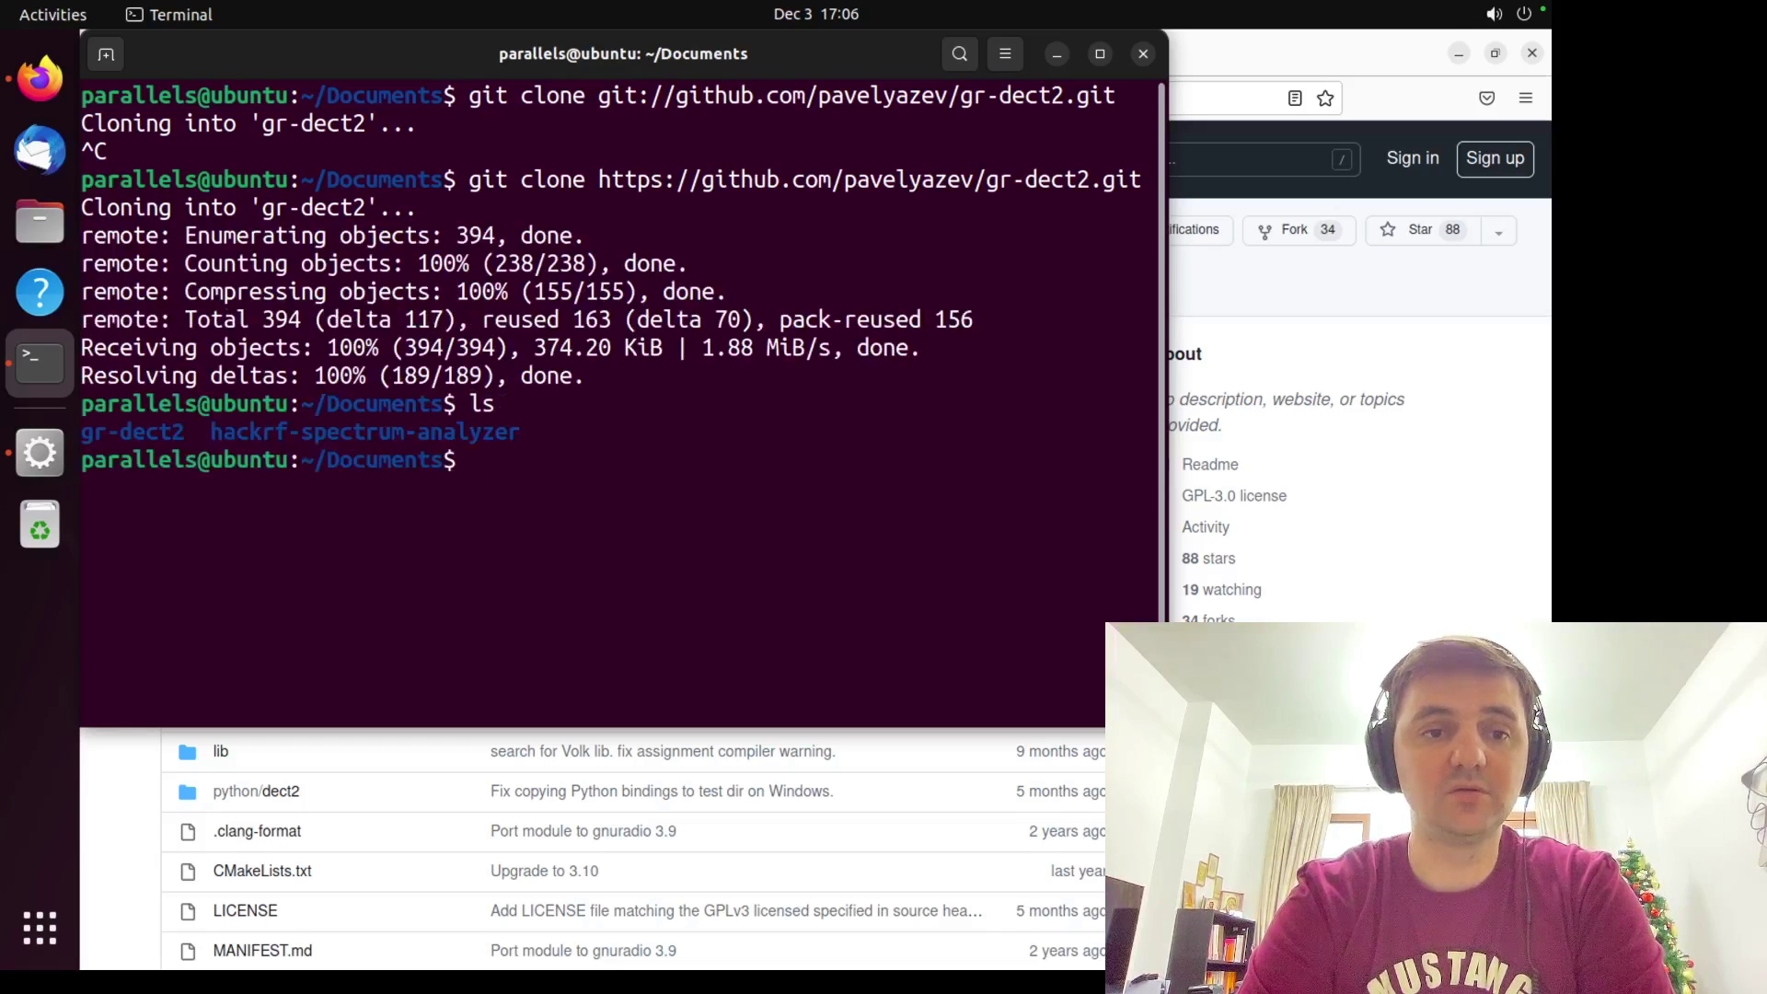
pyautogui.write('cd ')
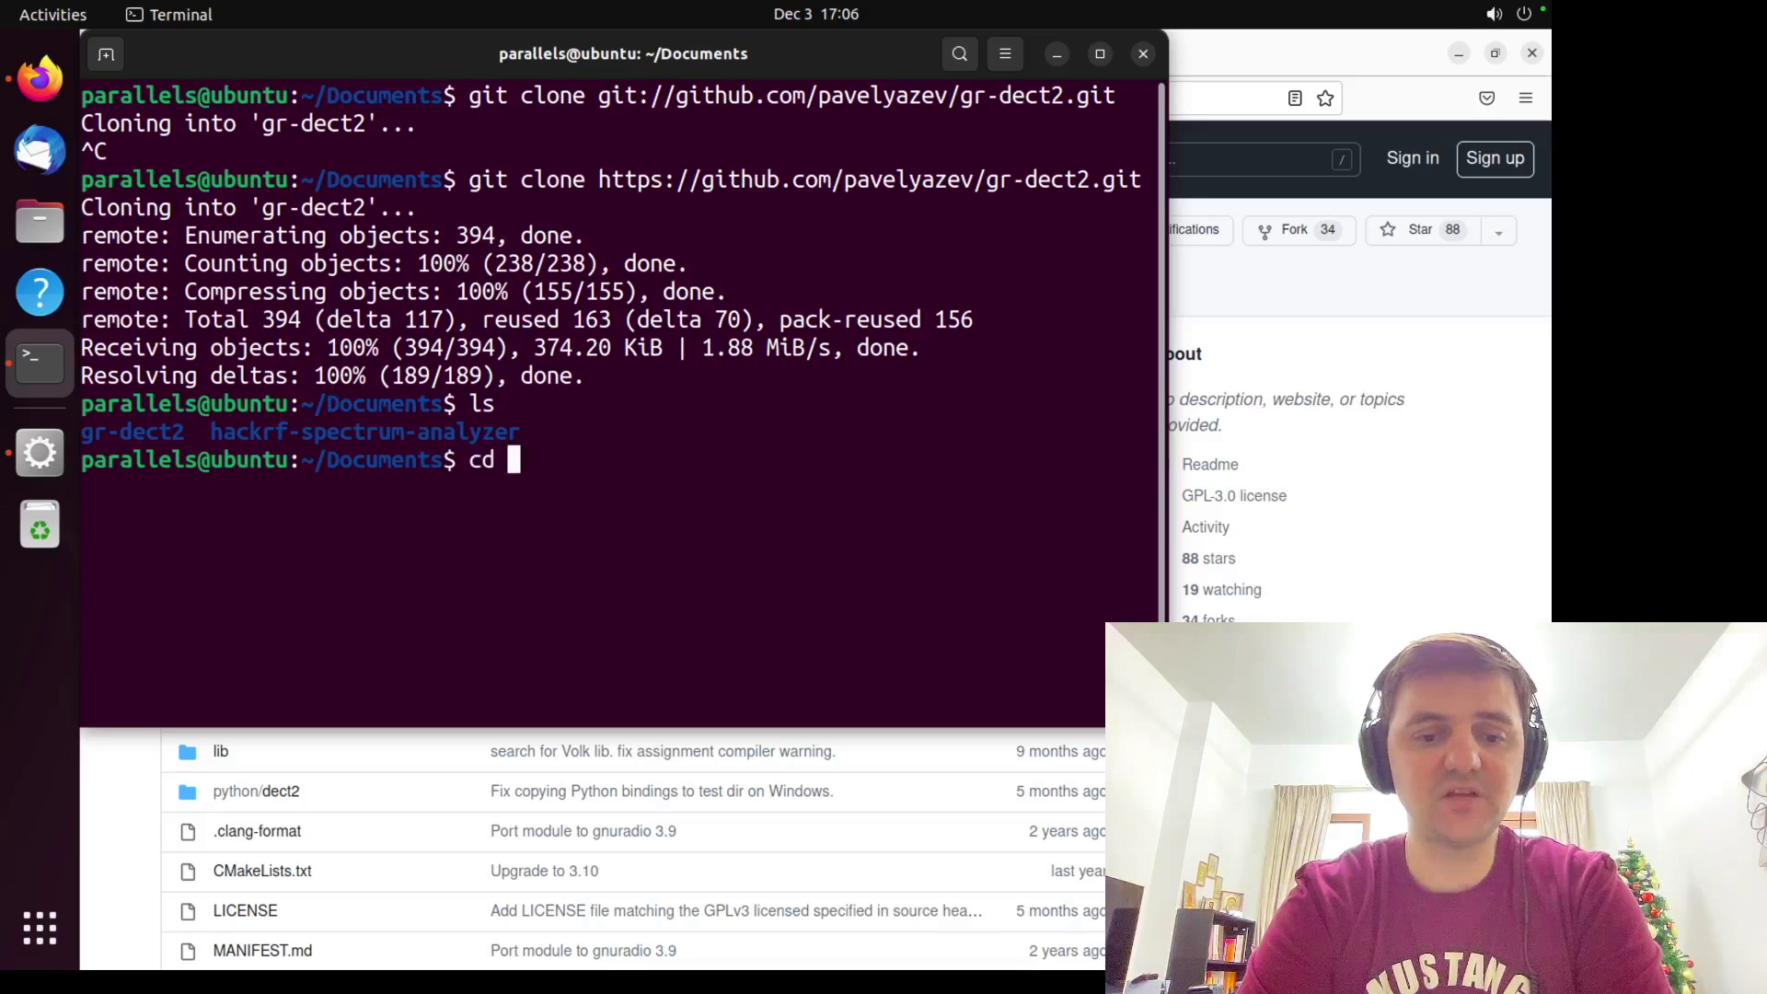
pyautogui.write('gr')
pyautogui.press('Tab')
pyautogui.press('Return')
# Step: Copy 'mkdir build' from the README and run it in the terminal to create the build folder
pyautogui.click(1444, 539)
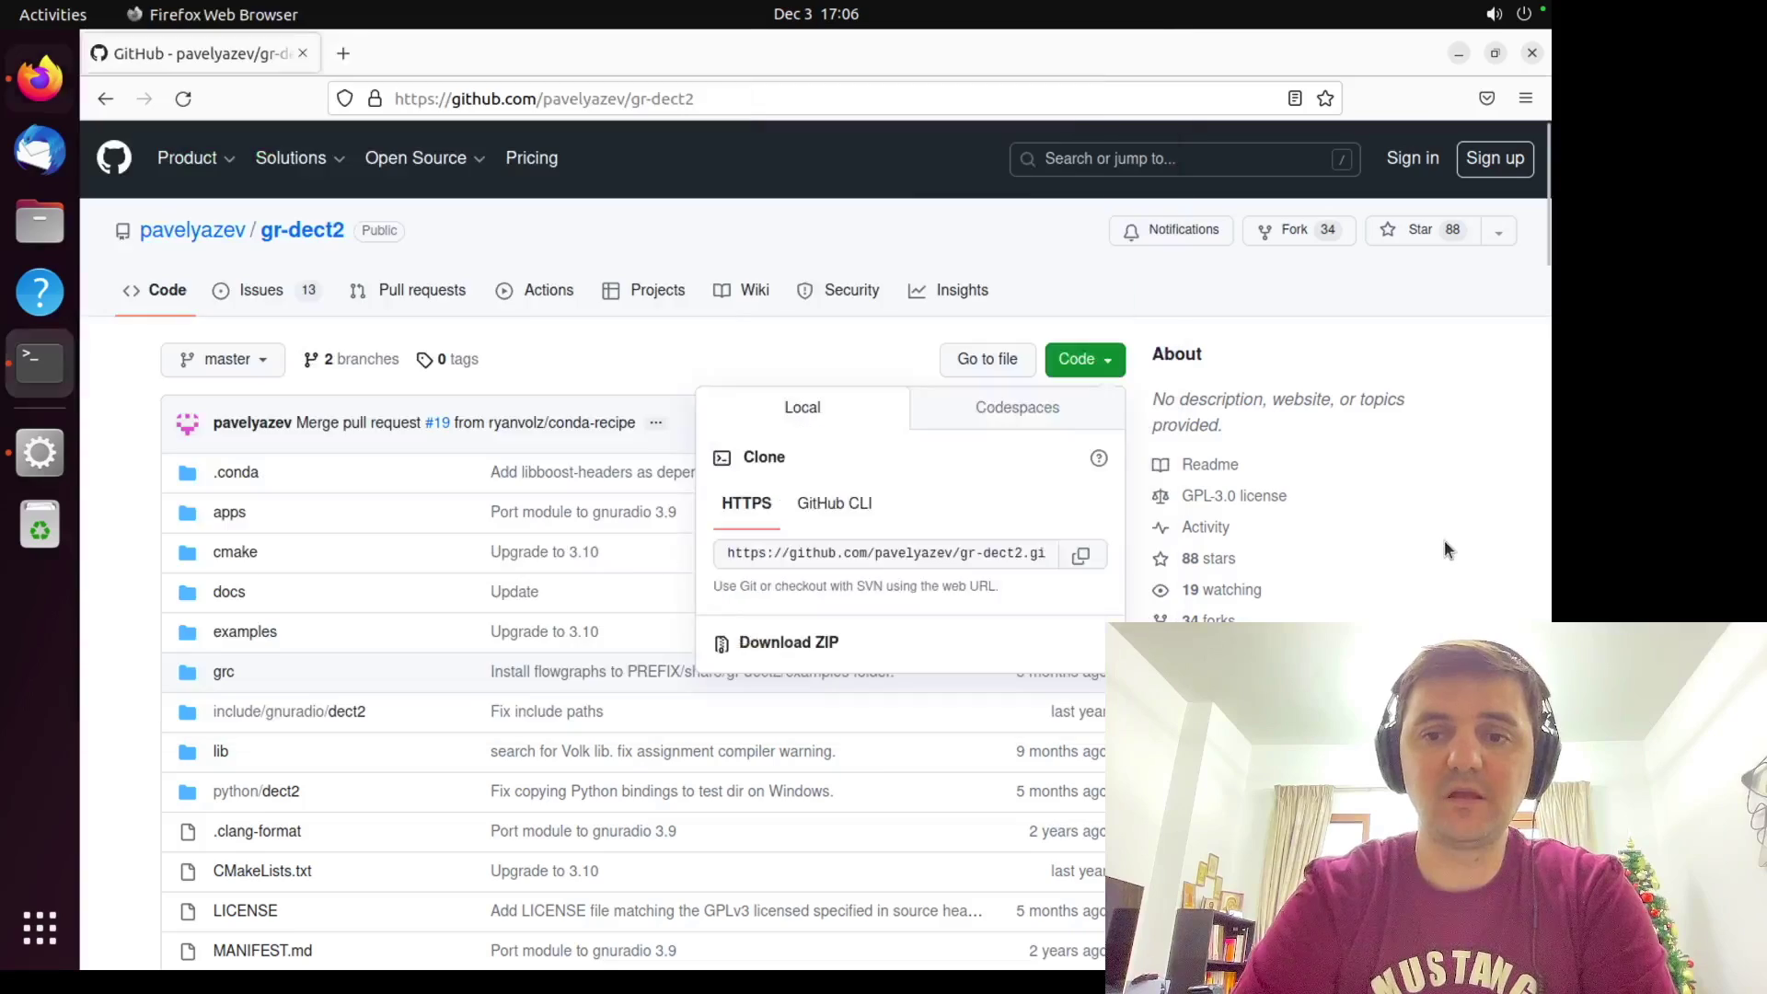
pyautogui.click(941, 644)
pyautogui.scroll(-15, 937, 649)
pyautogui.scroll(-2, 937, 649)
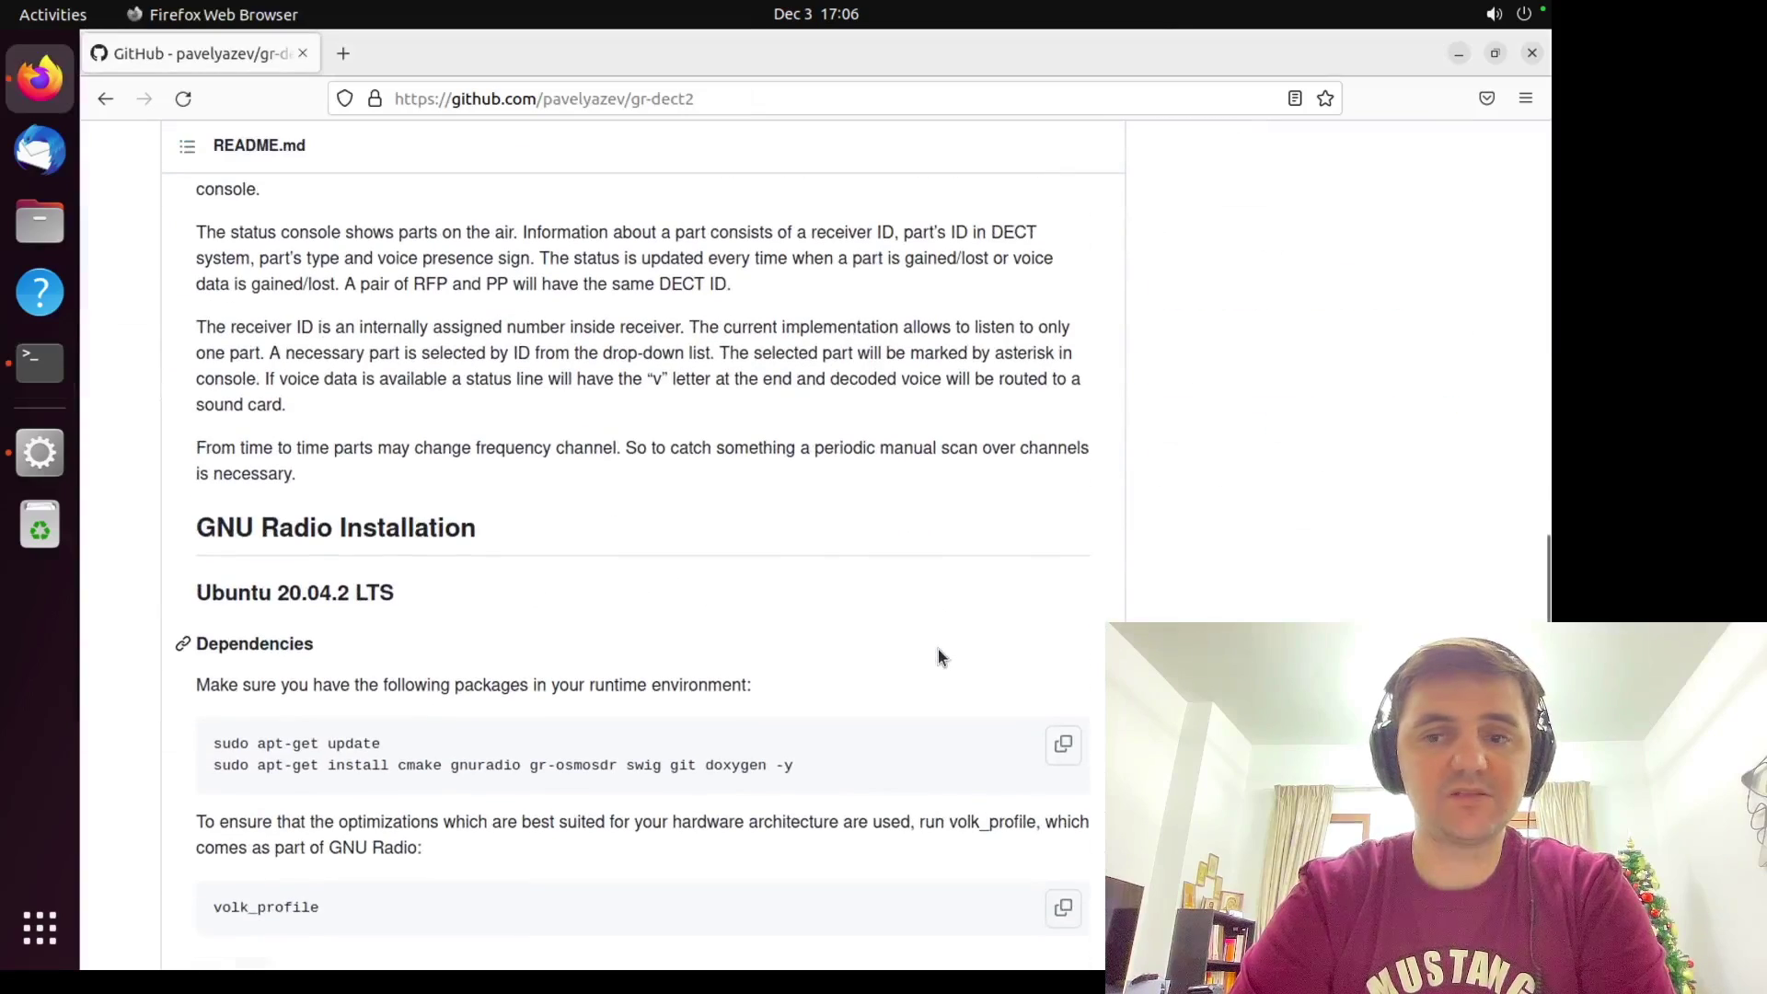
pyautogui.scroll(6, 937, 649)
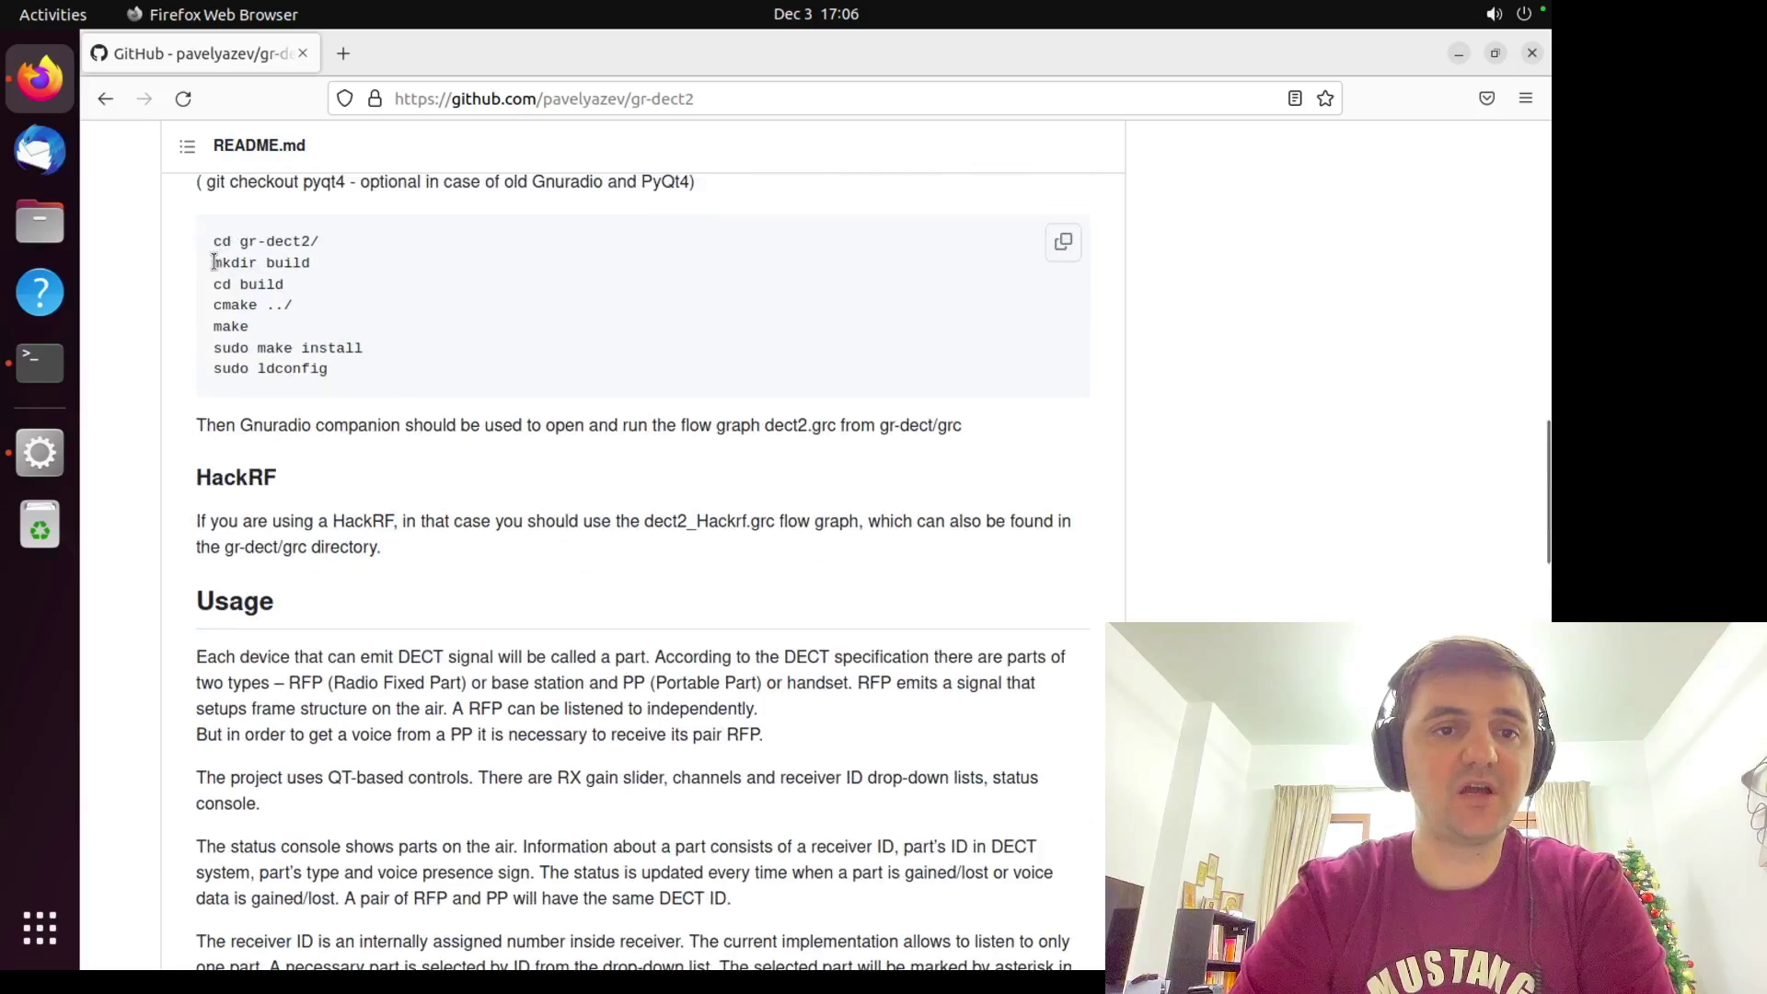
pyautogui.moveTo(215, 263); pyautogui.dragTo(311, 264)
pyautogui.hotkey('ctrl', 'c')
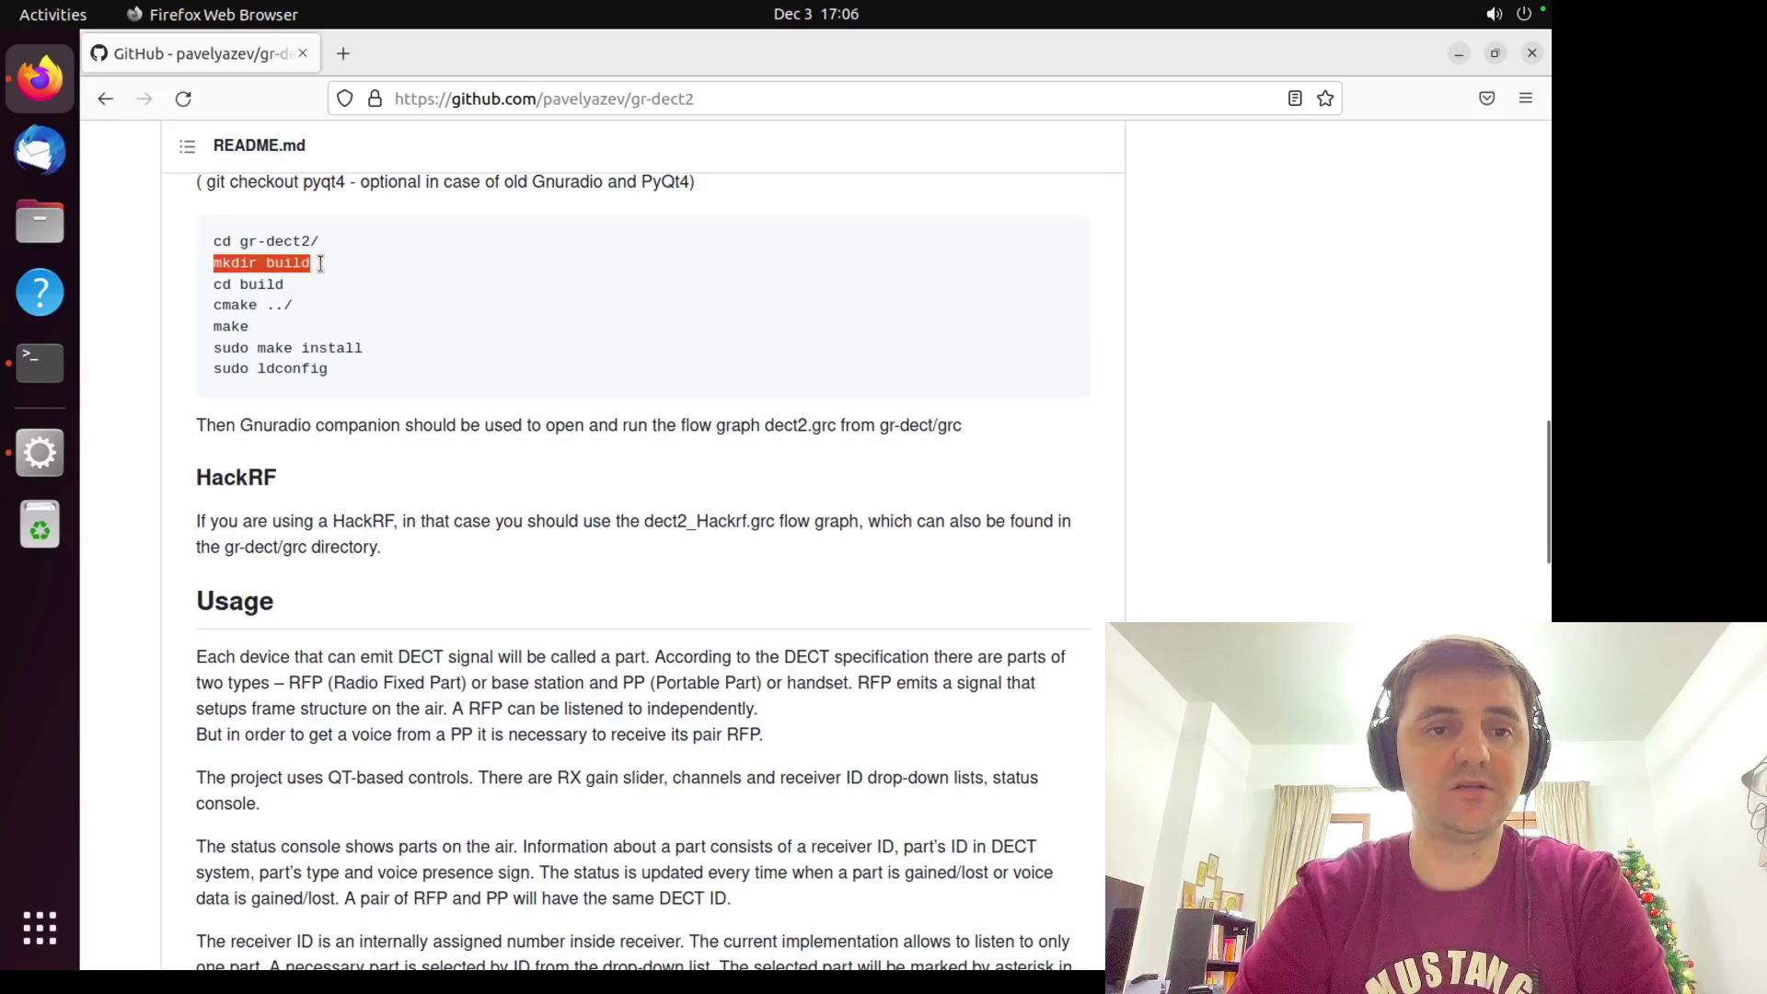
pyautogui.click(39, 363)
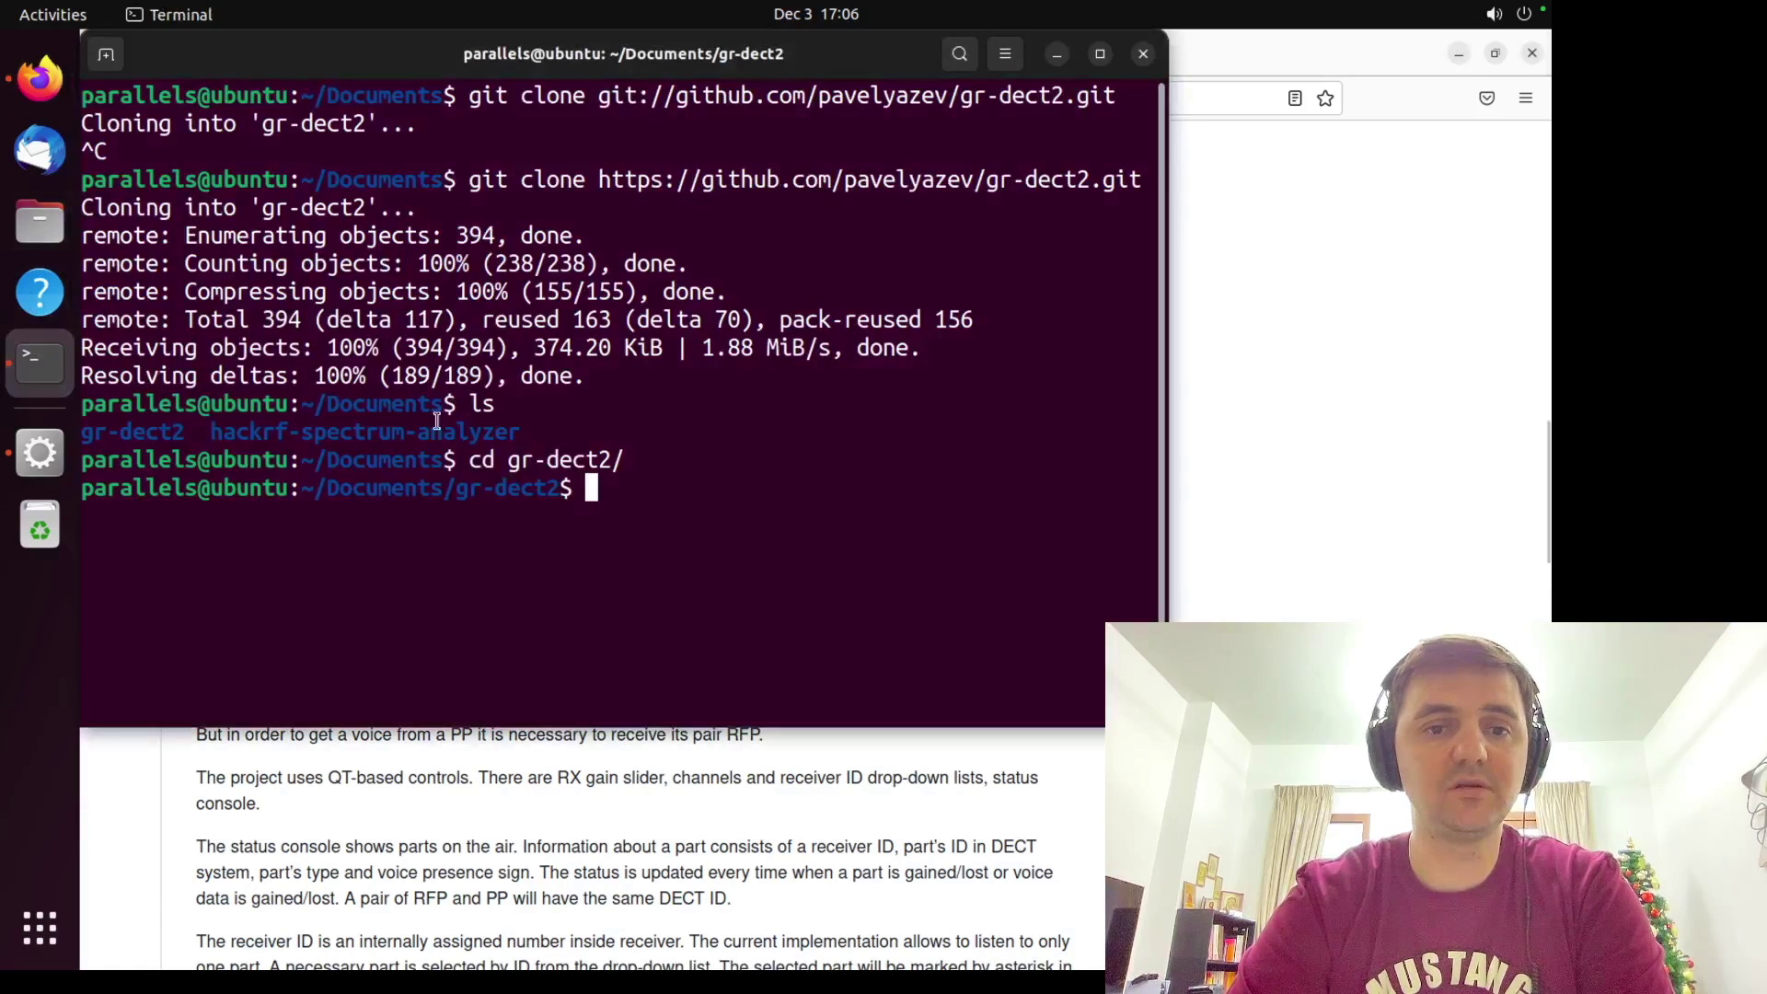
pyautogui.middleClick(511, 472)
pyautogui.press('Return')
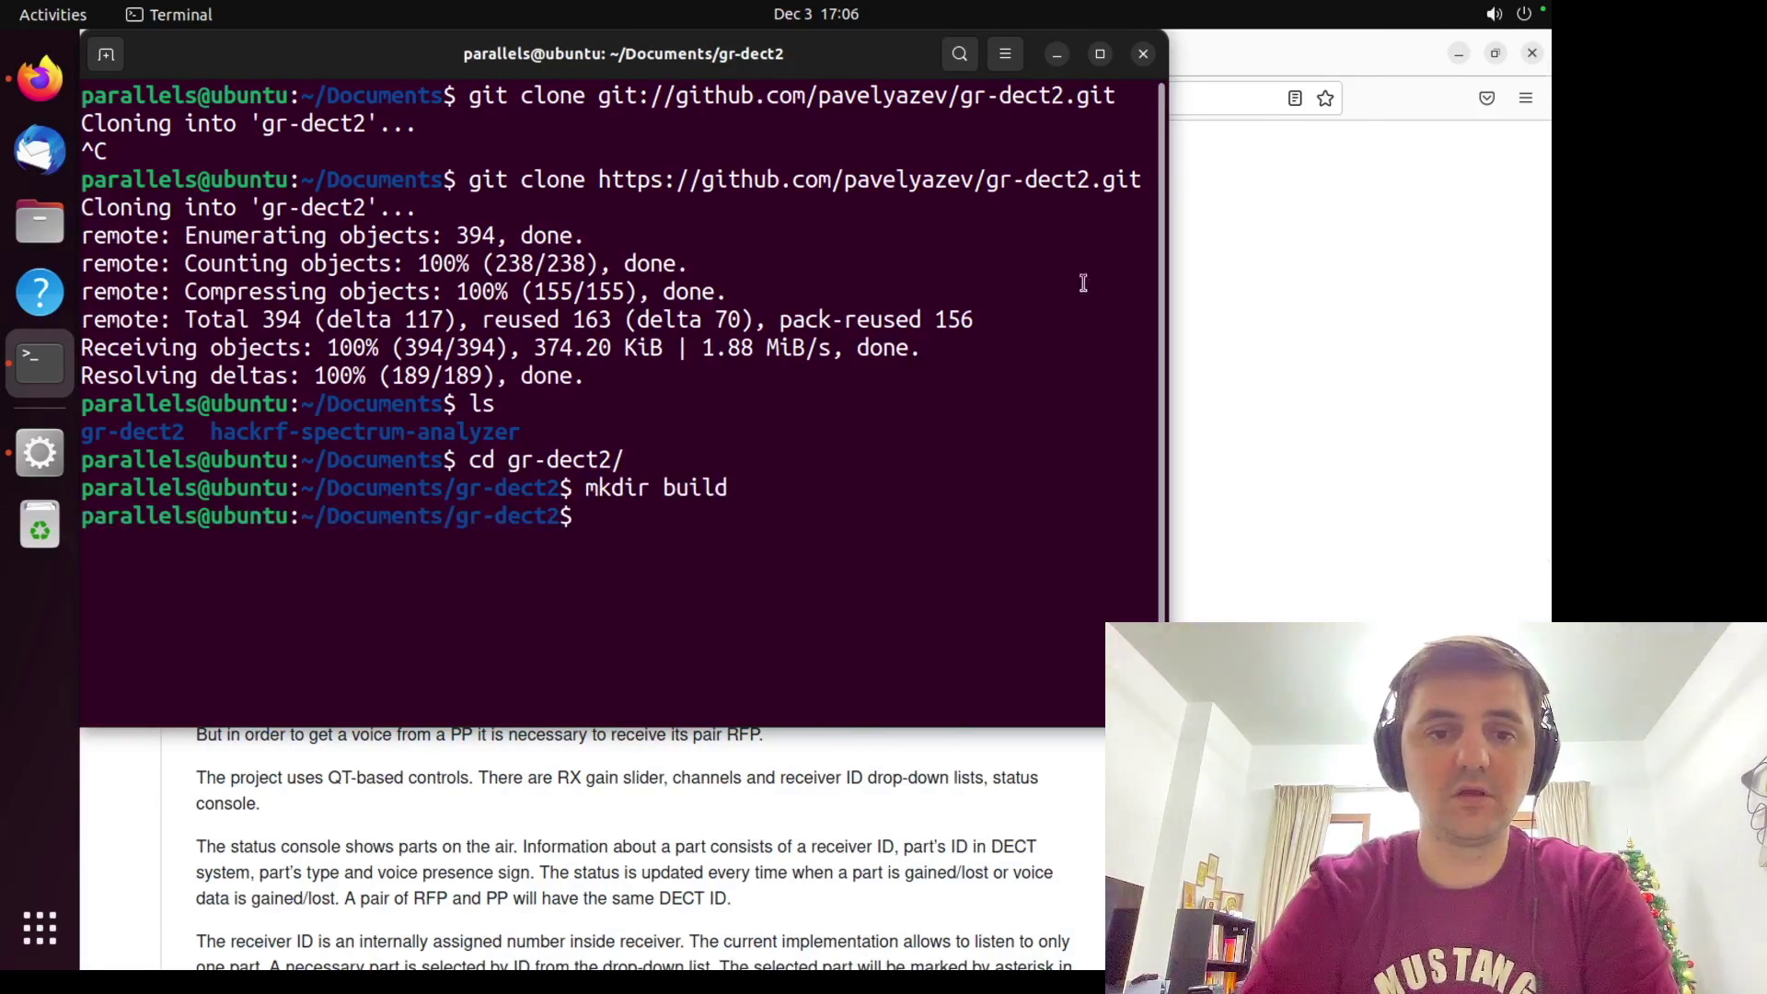
# Step: Enter the build folder and run cmake ../ to configure the project
pyautogui.click(1450, 366)
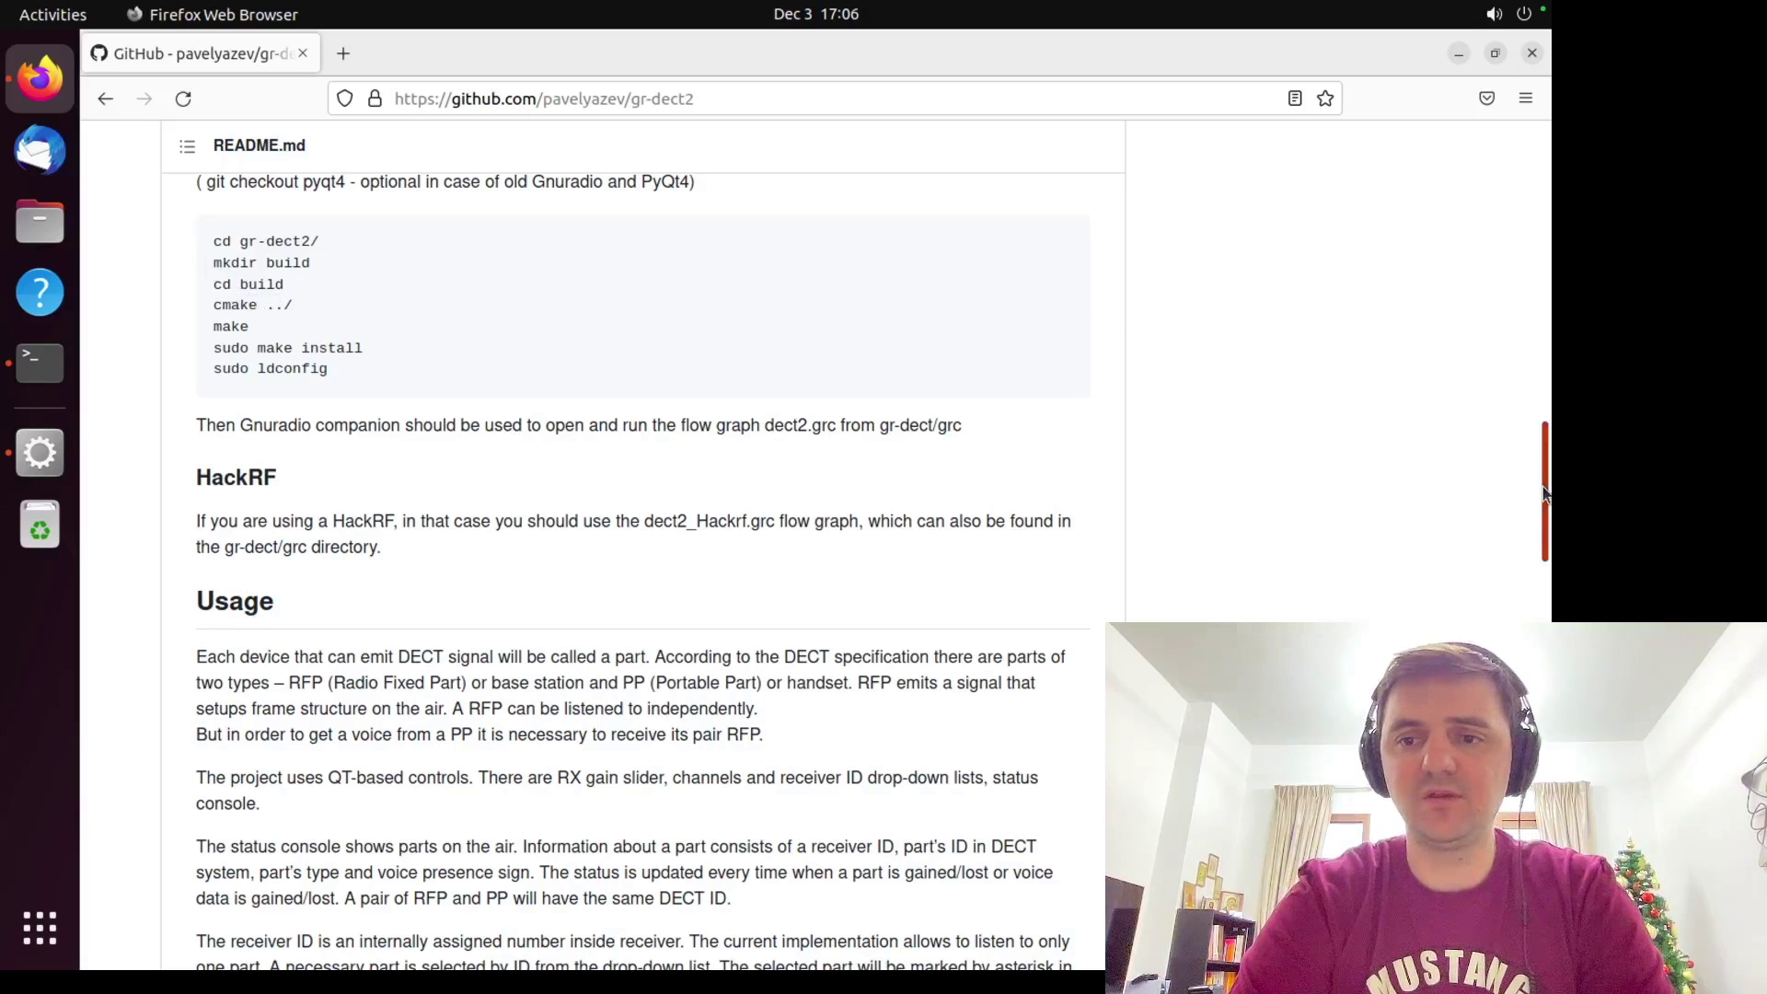
pyautogui.moveTo(1545, 495); pyautogui.dragTo(1519, 389)
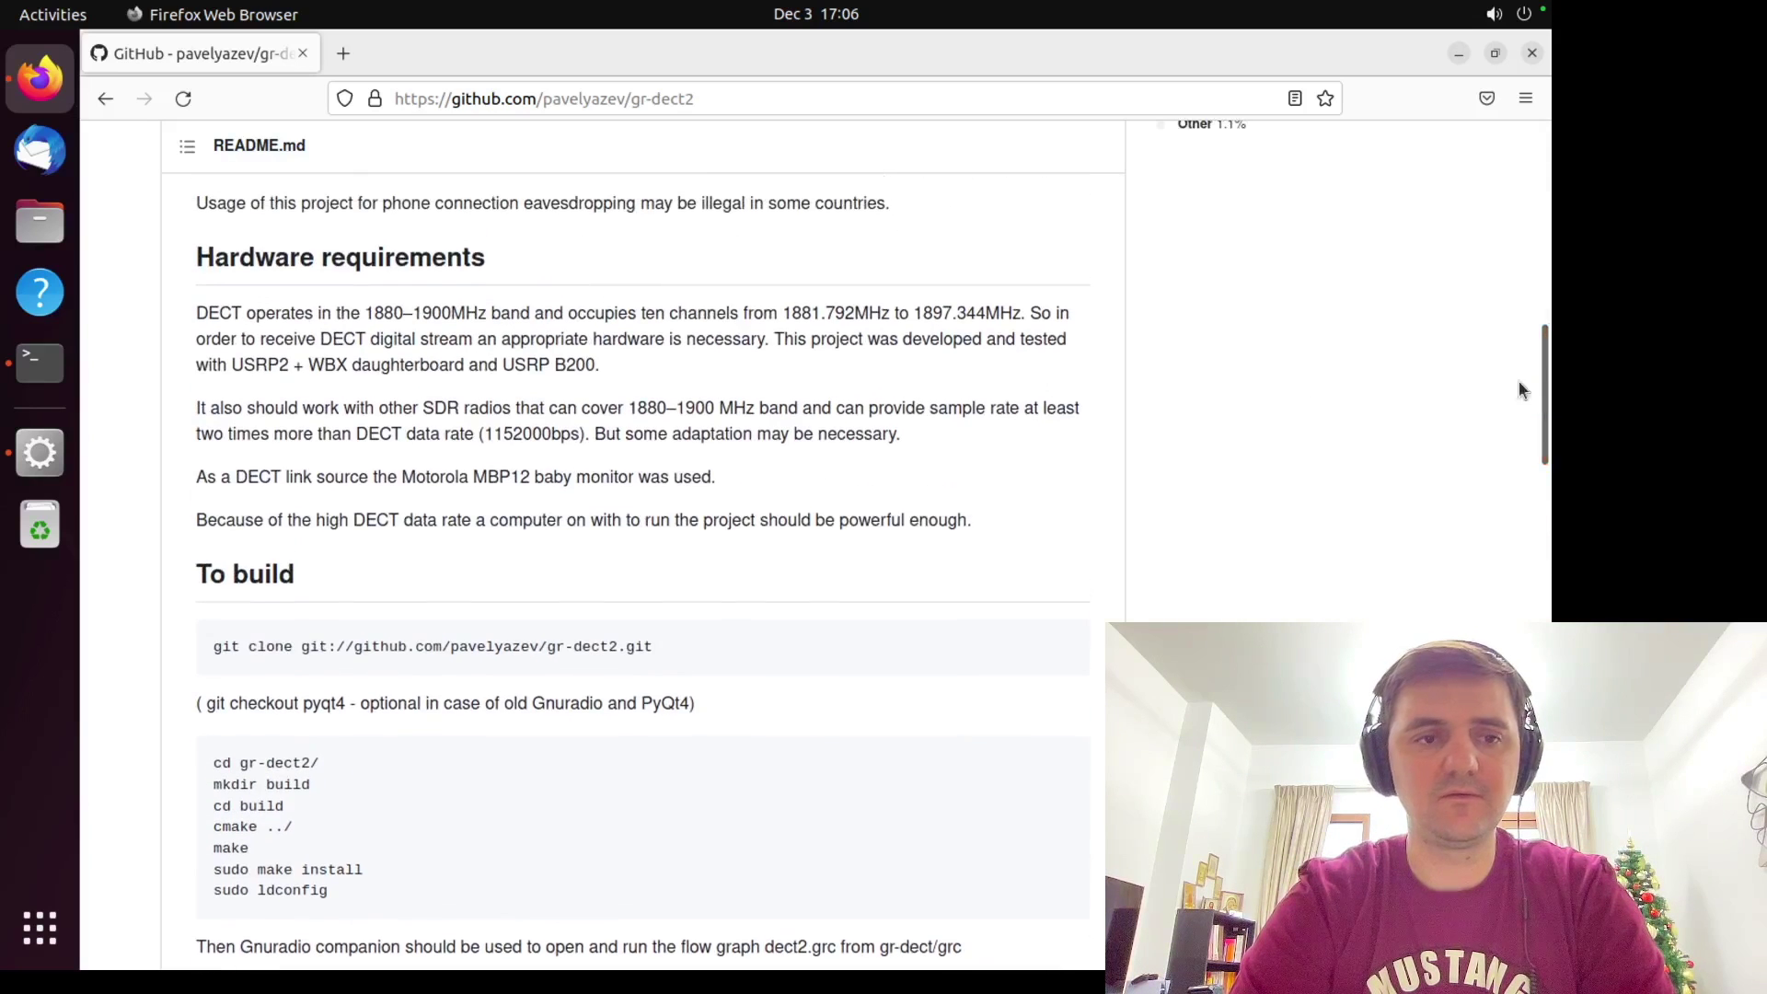
pyautogui.click(40, 362)
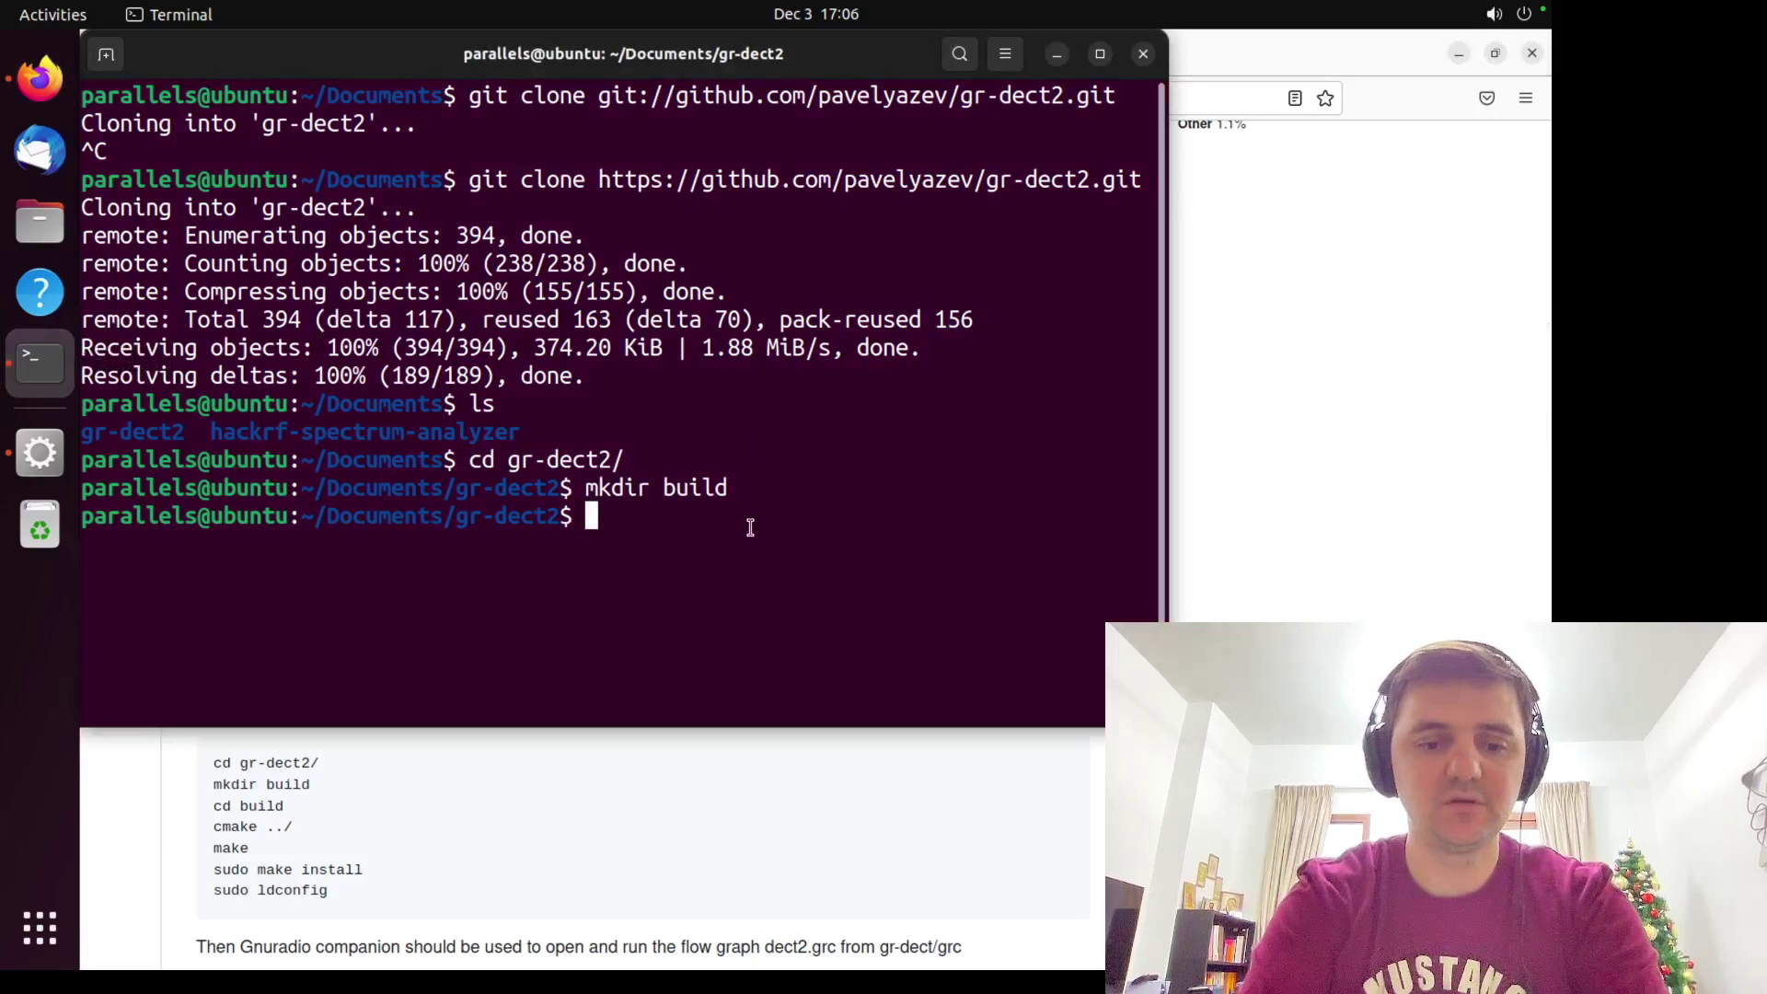
pyautogui.write('cd build')
pyautogui.press('Return')
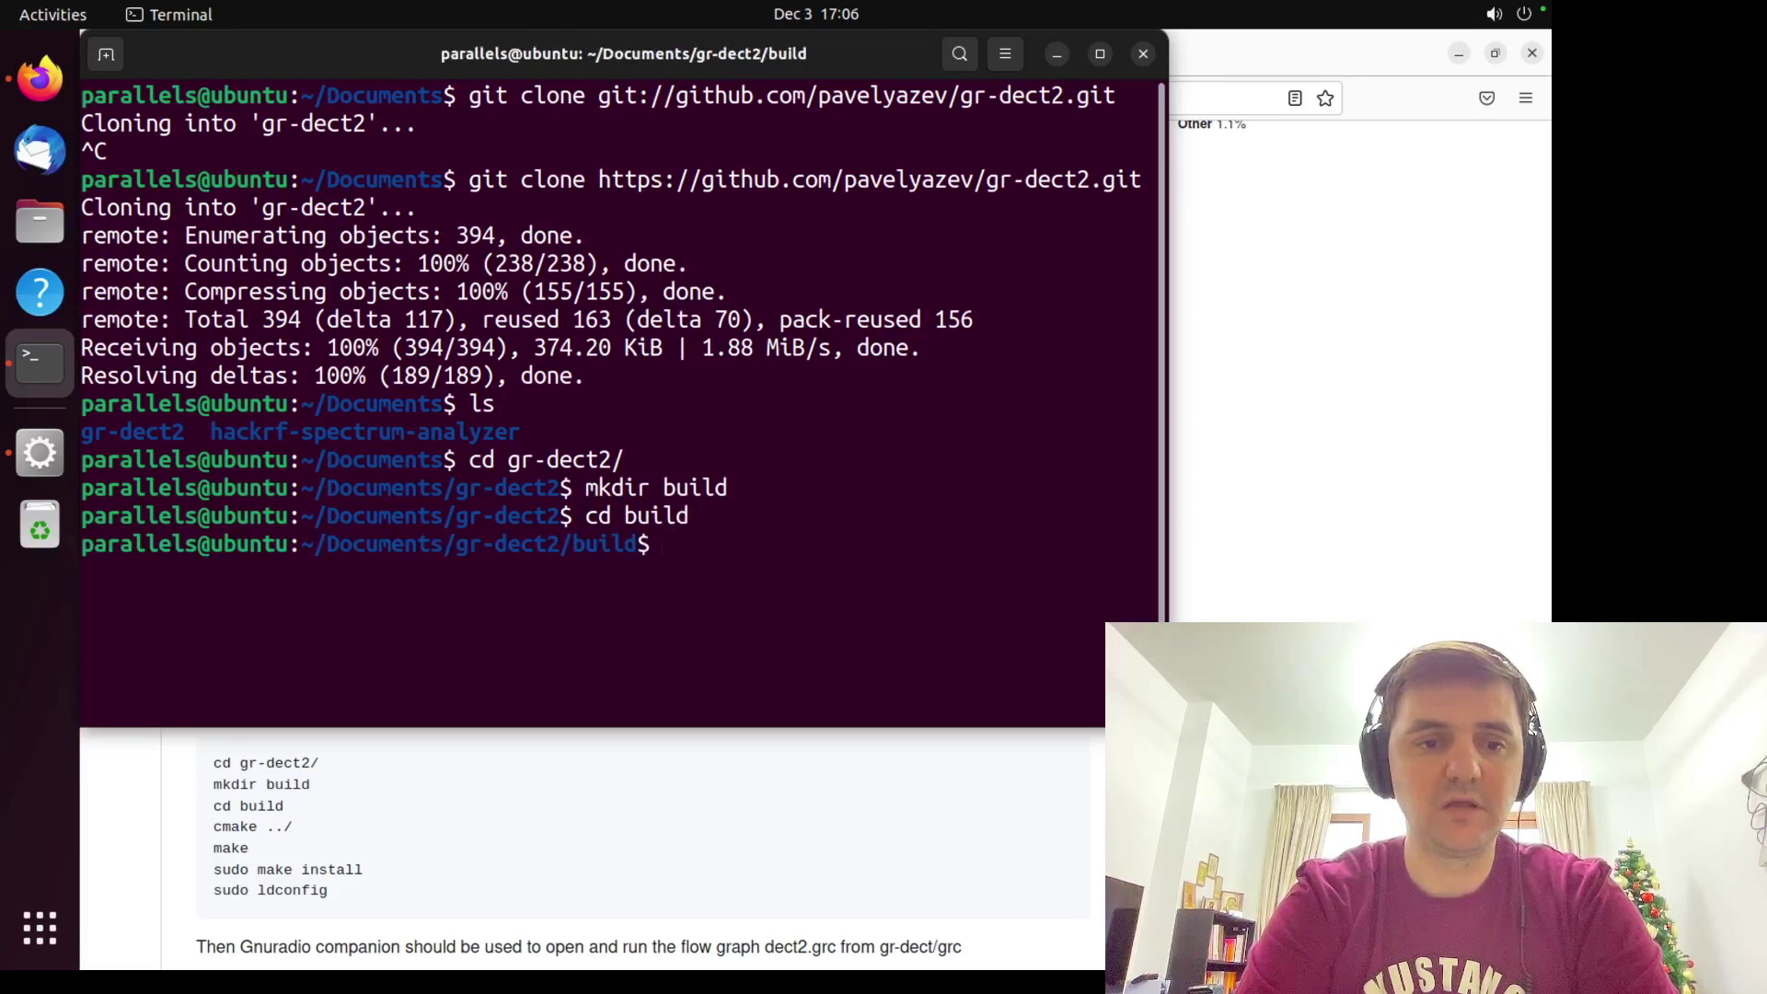
pyautogui.write('cmake ../')
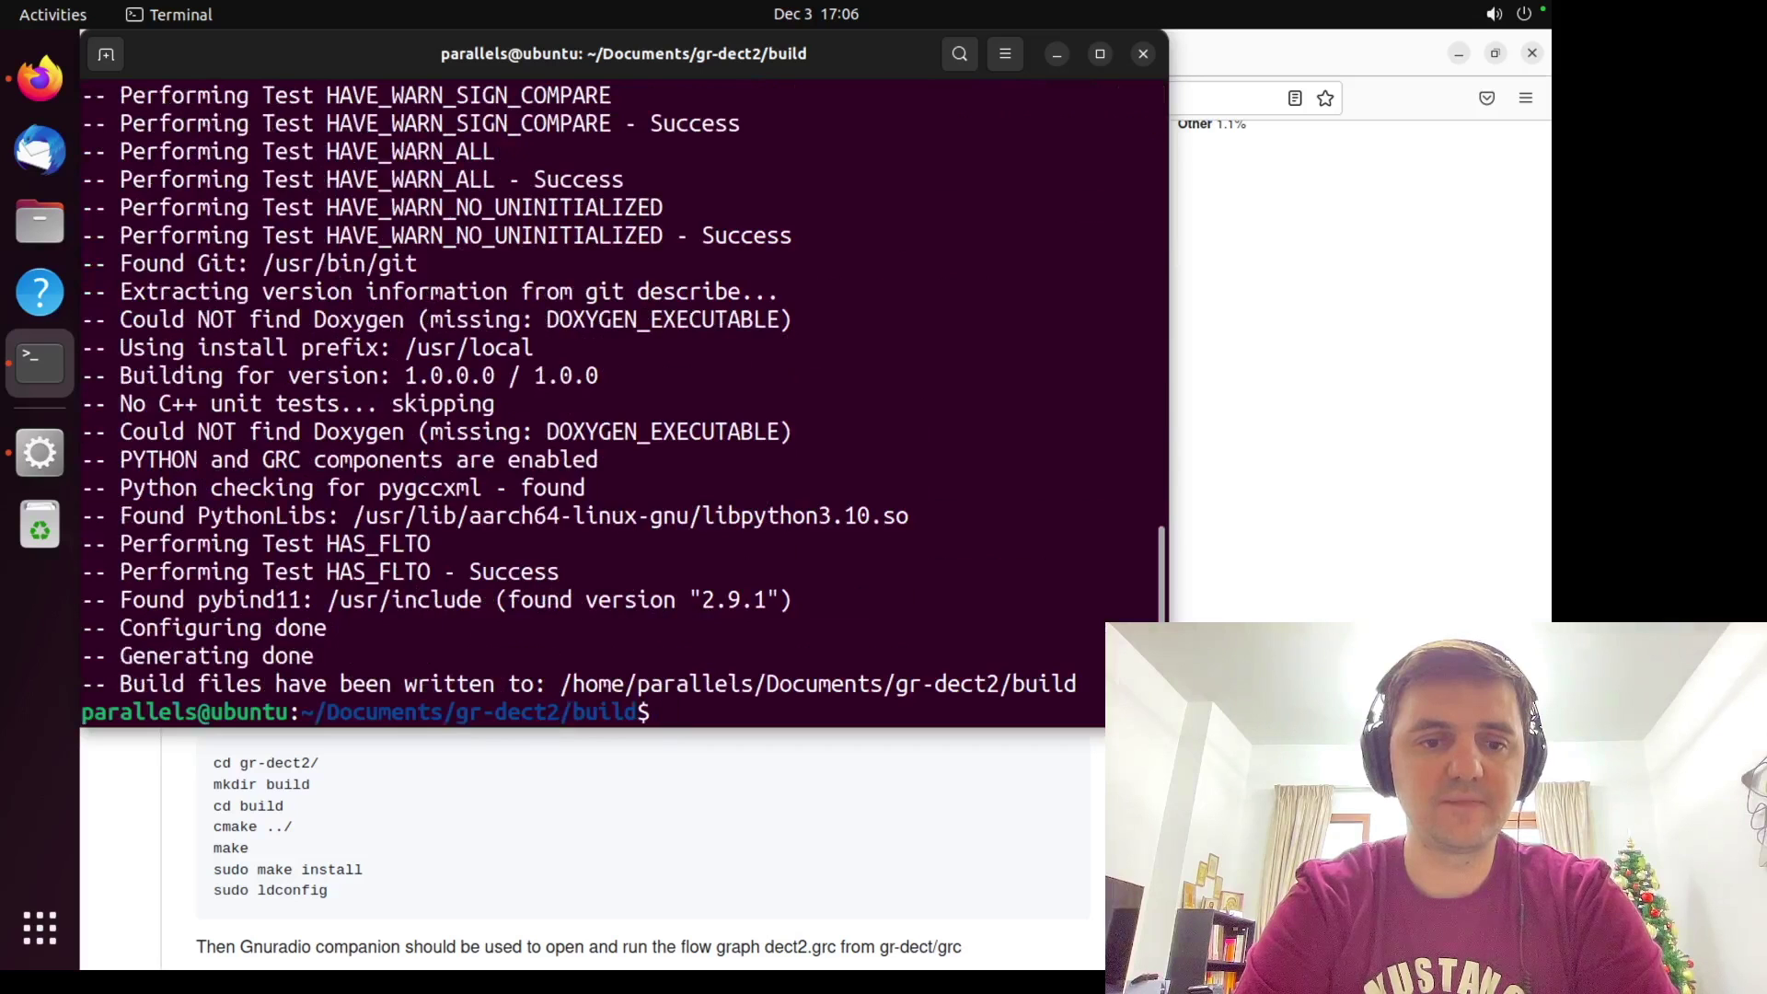
# Step: Run make in the build folder, compiling libgnuradio-dect2 and dect2_python to 100%
pyautogui.write('make')
pyautogui.press('Return')
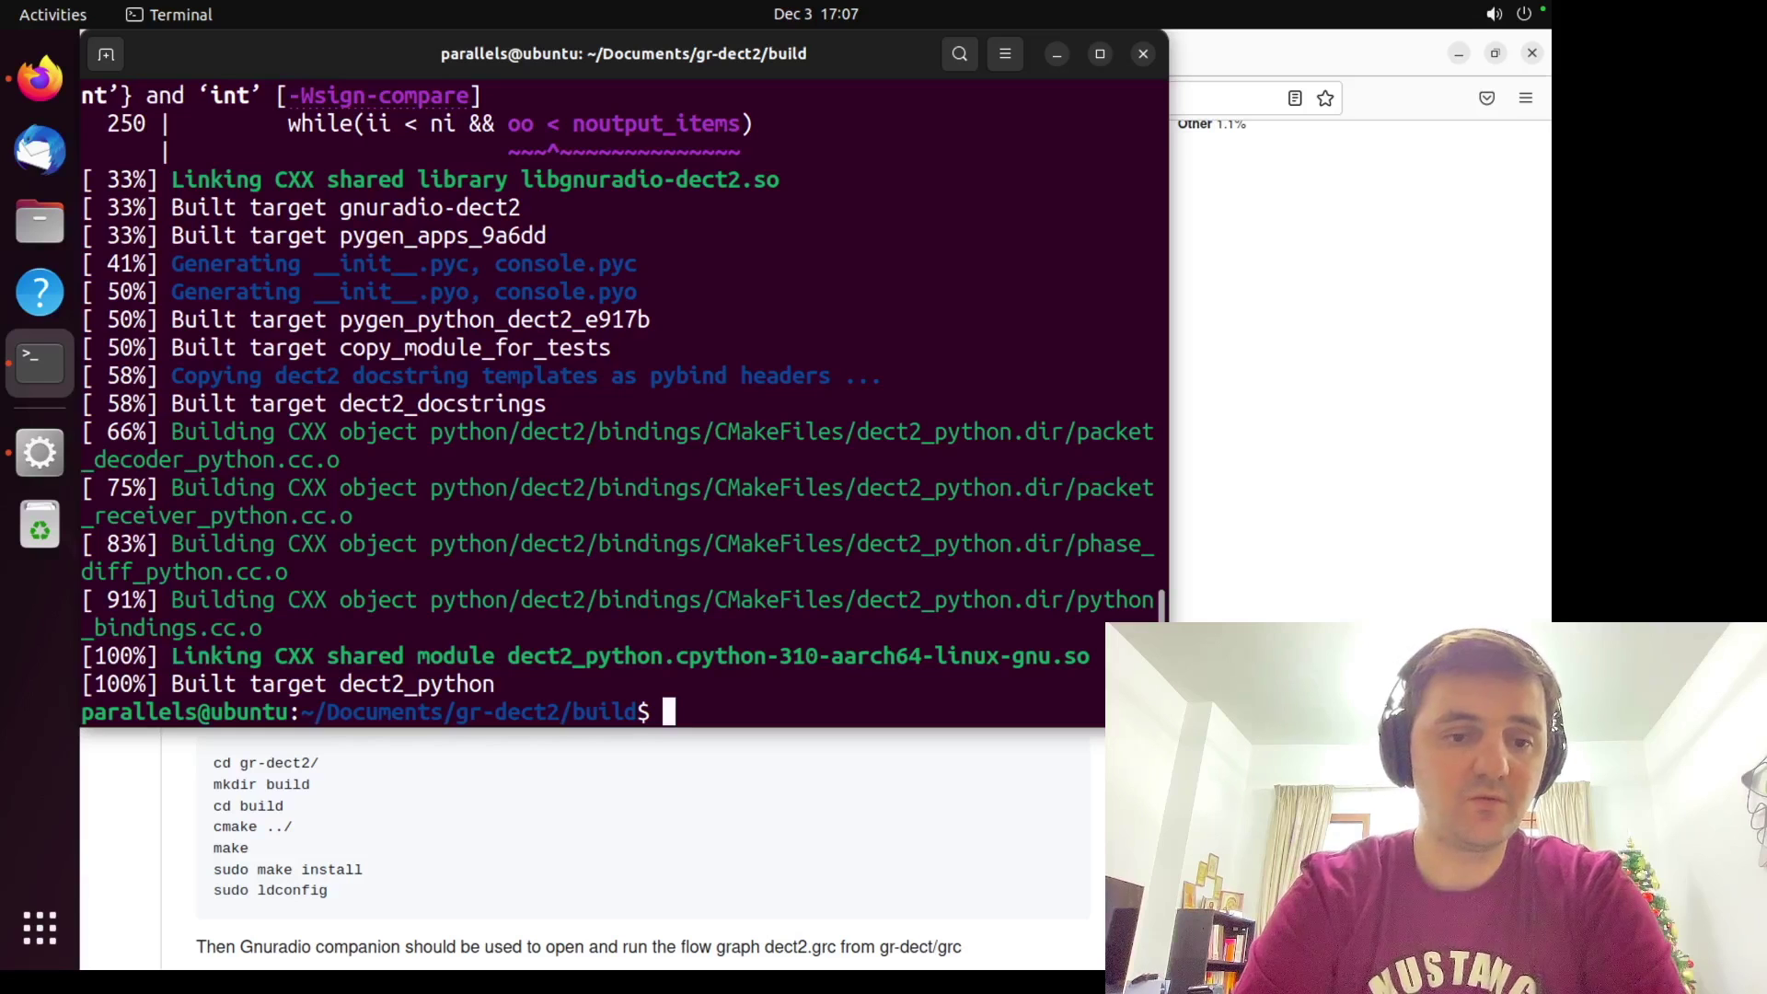
# Step: Install gr-dect2 under /usr/local with sudo make install, then run sudo ldconfig
pyautogui.write('sudo')
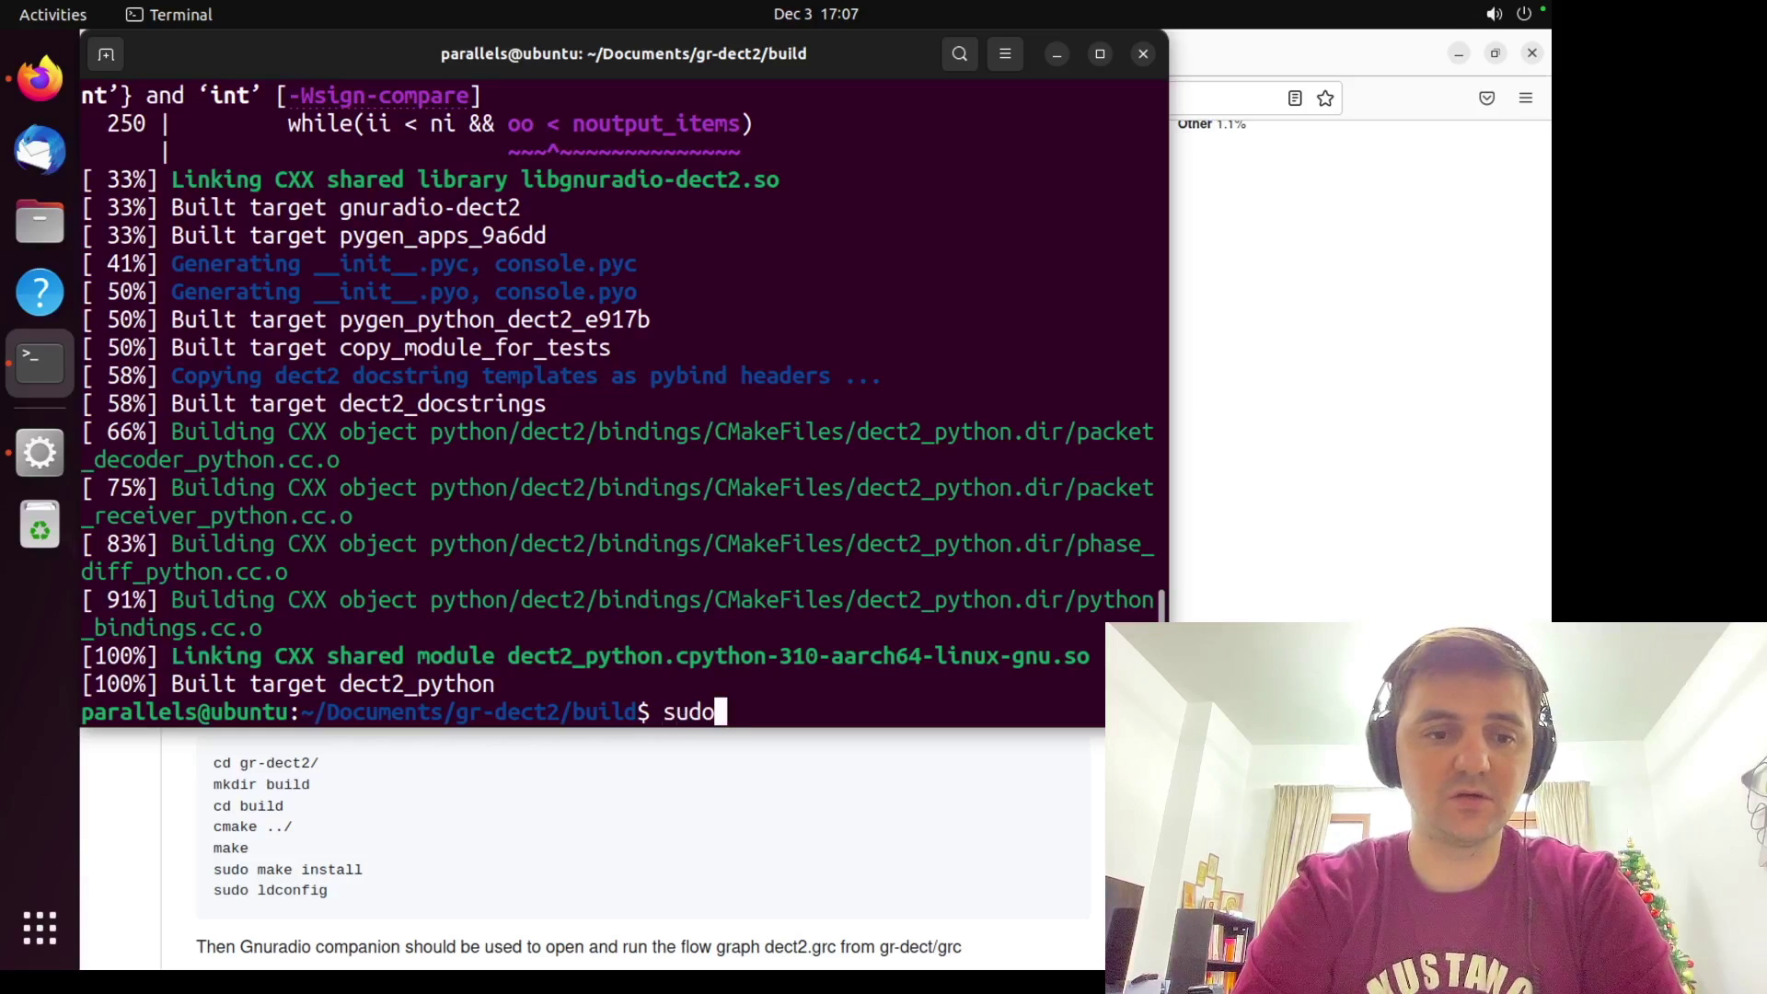
pyautogui.write(' make install')
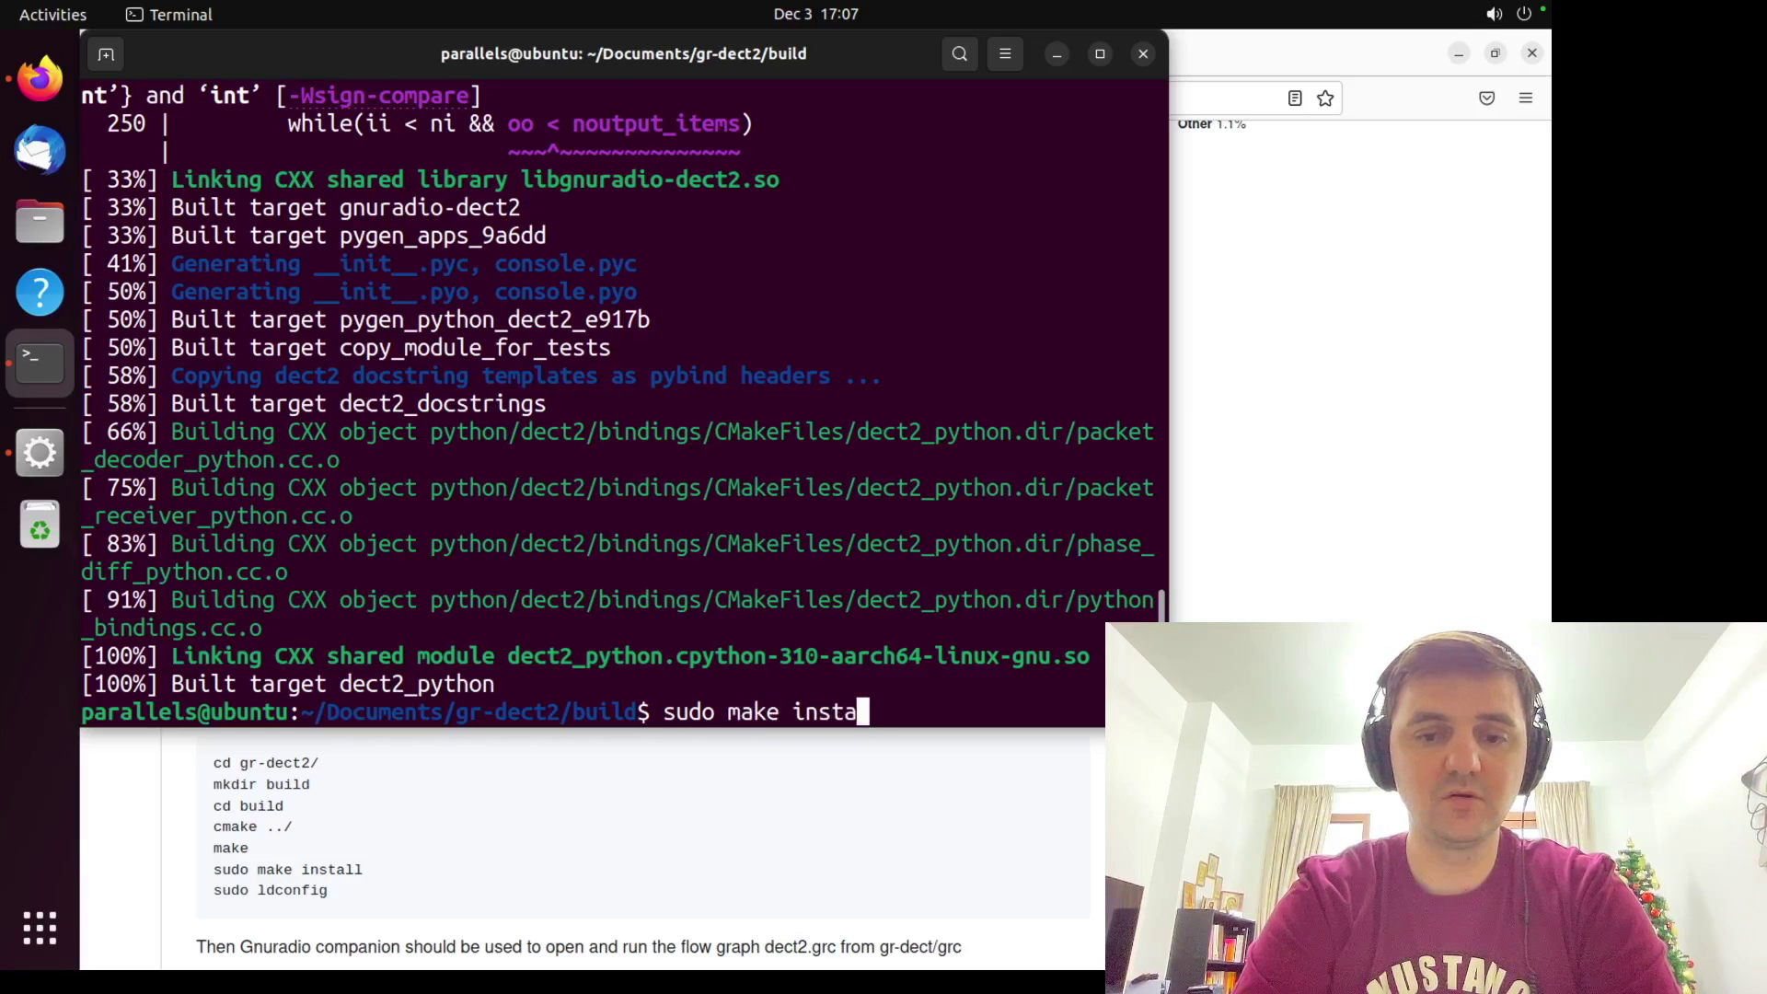
pyautogui.press('Return')
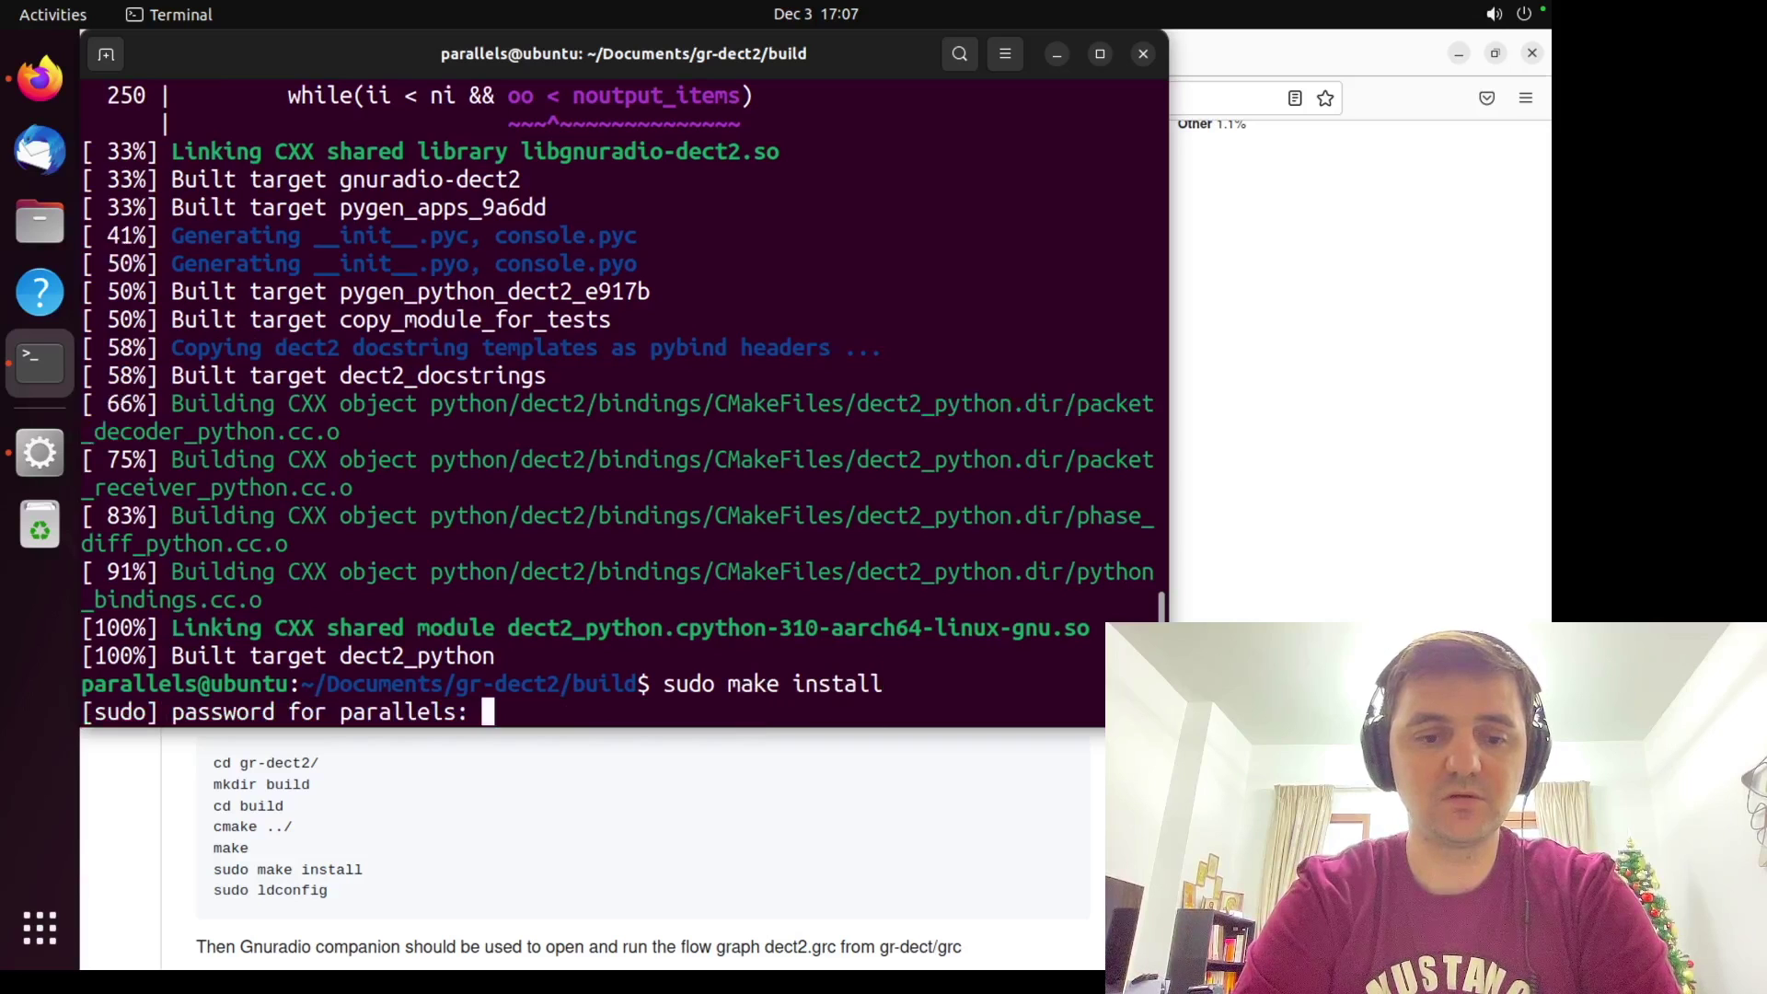
pyautogui.press('Return')
pyautogui.write('sudo ')
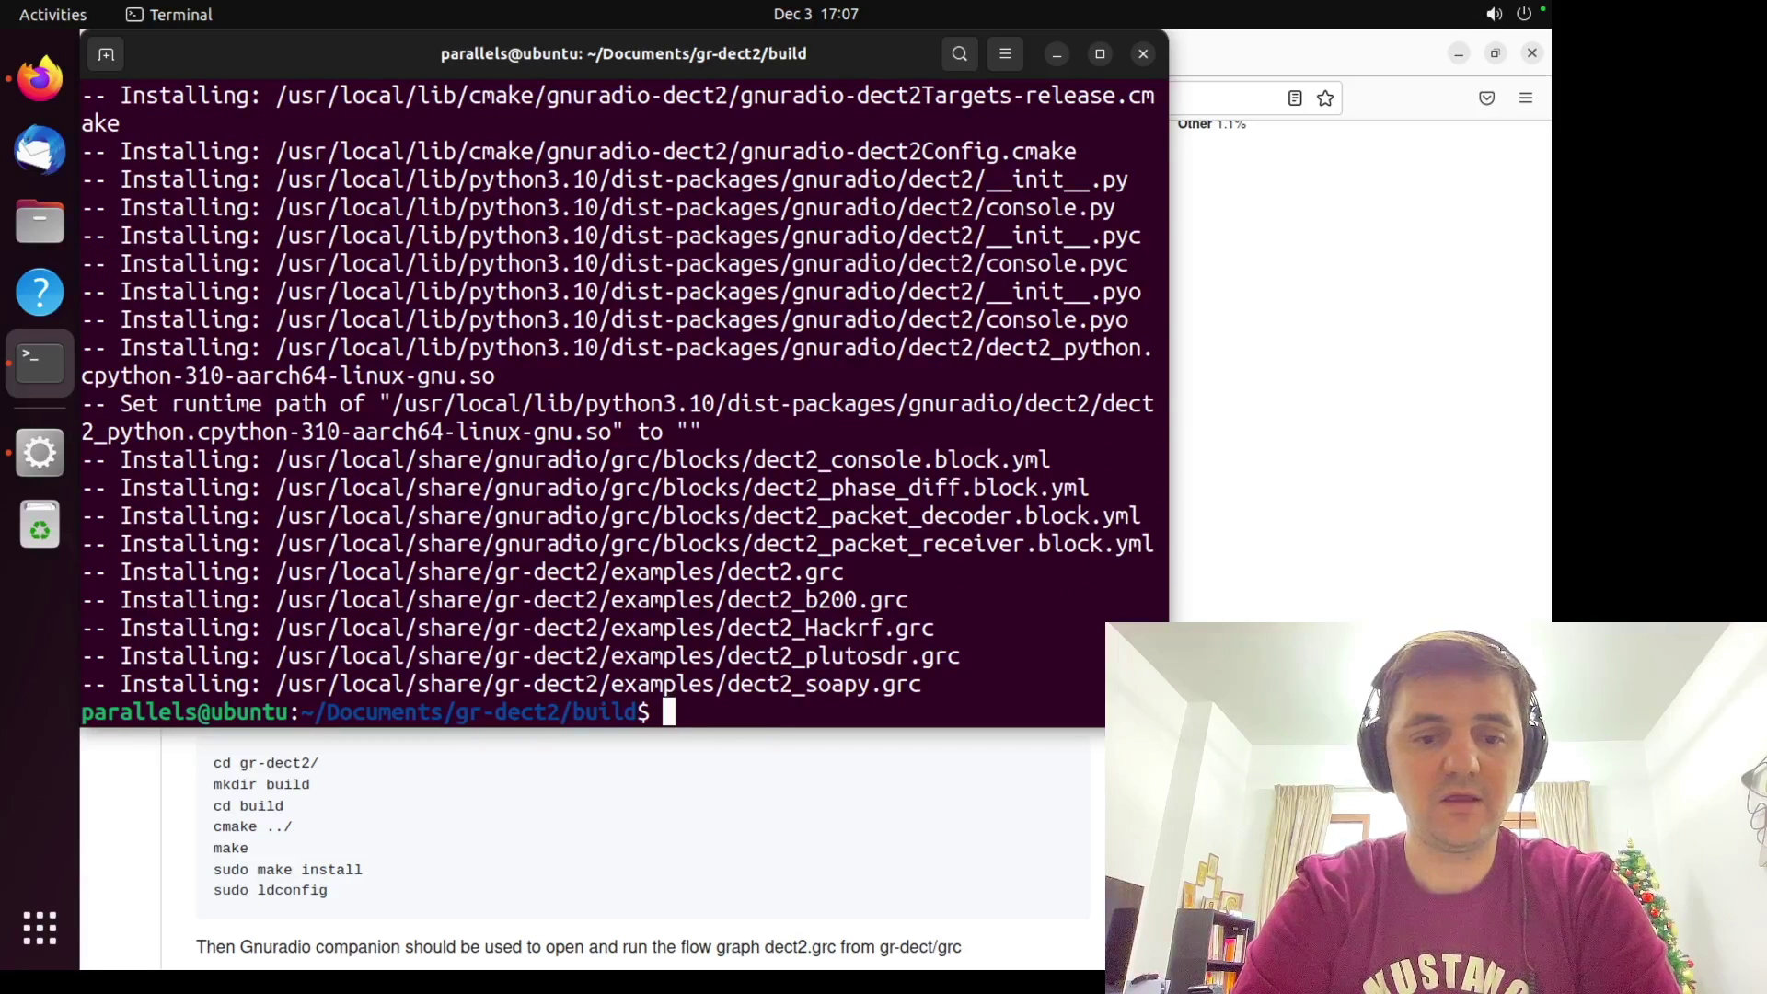
pyautogui.write('l')
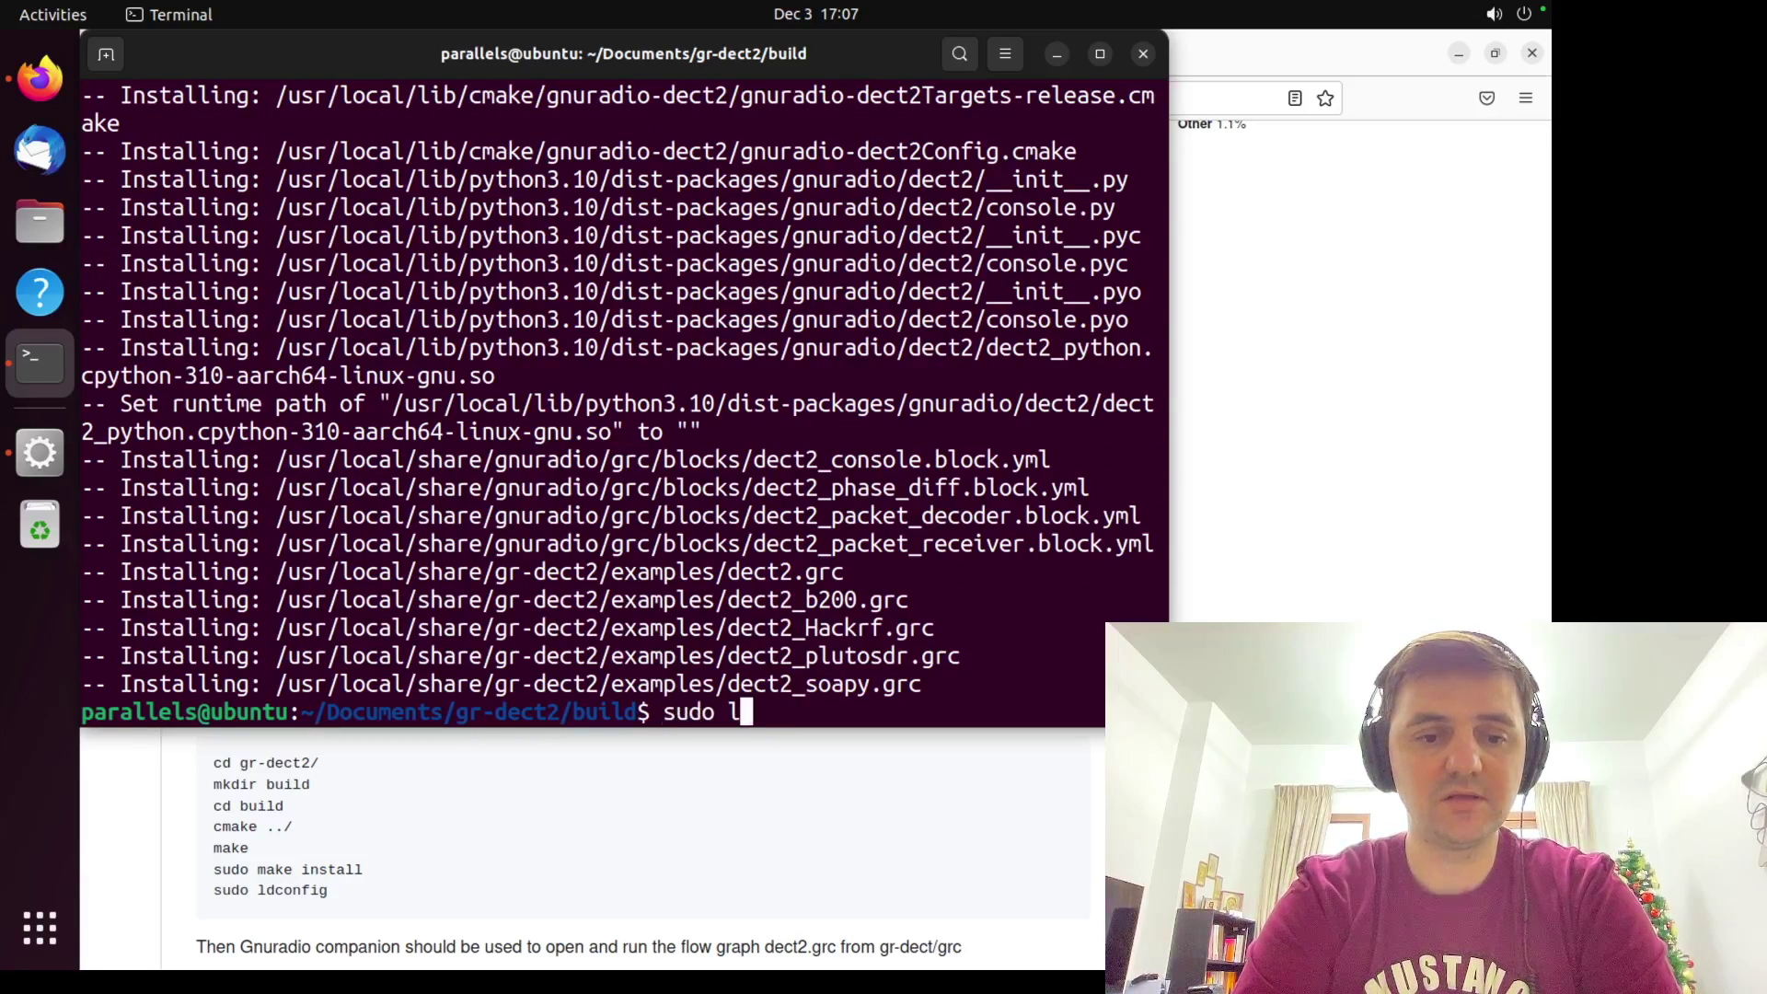
pyautogui.write('dconfig')
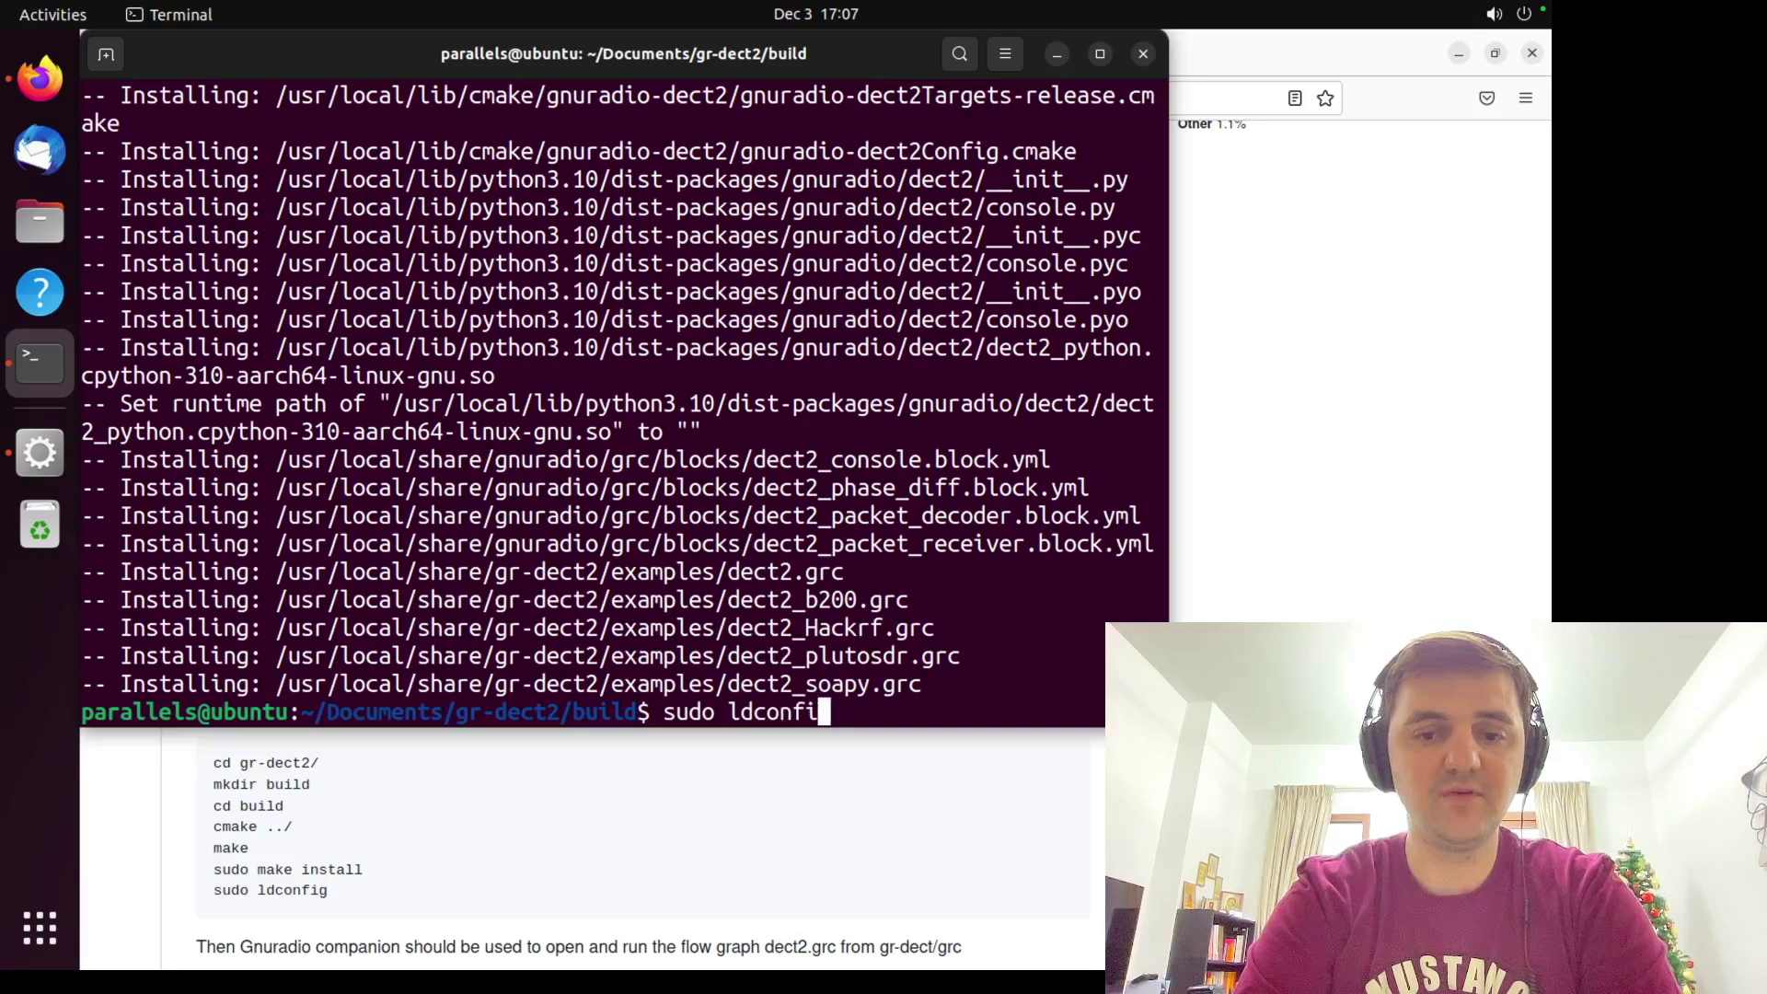
pyautogui.press('Return')
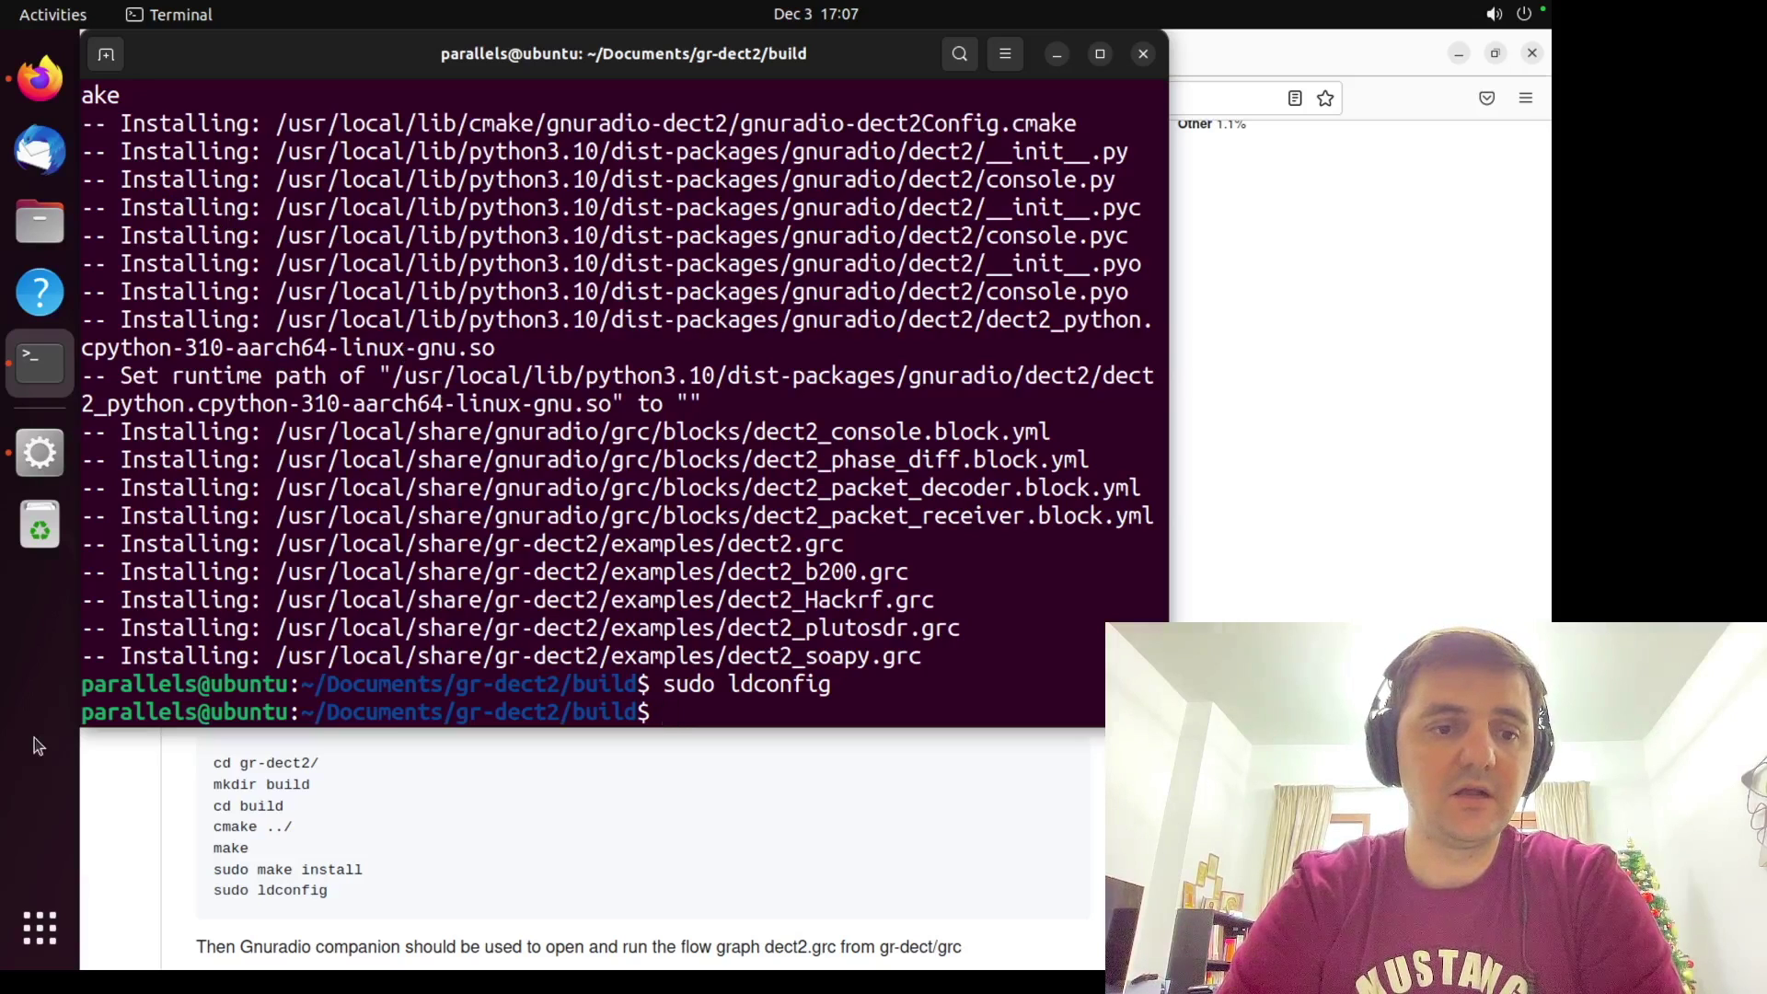
# Step: Launch GNU Radio Companion from the app search, relaunching it after the crash report
pyautogui.click(33, 922)
pyautogui.write('gnu')
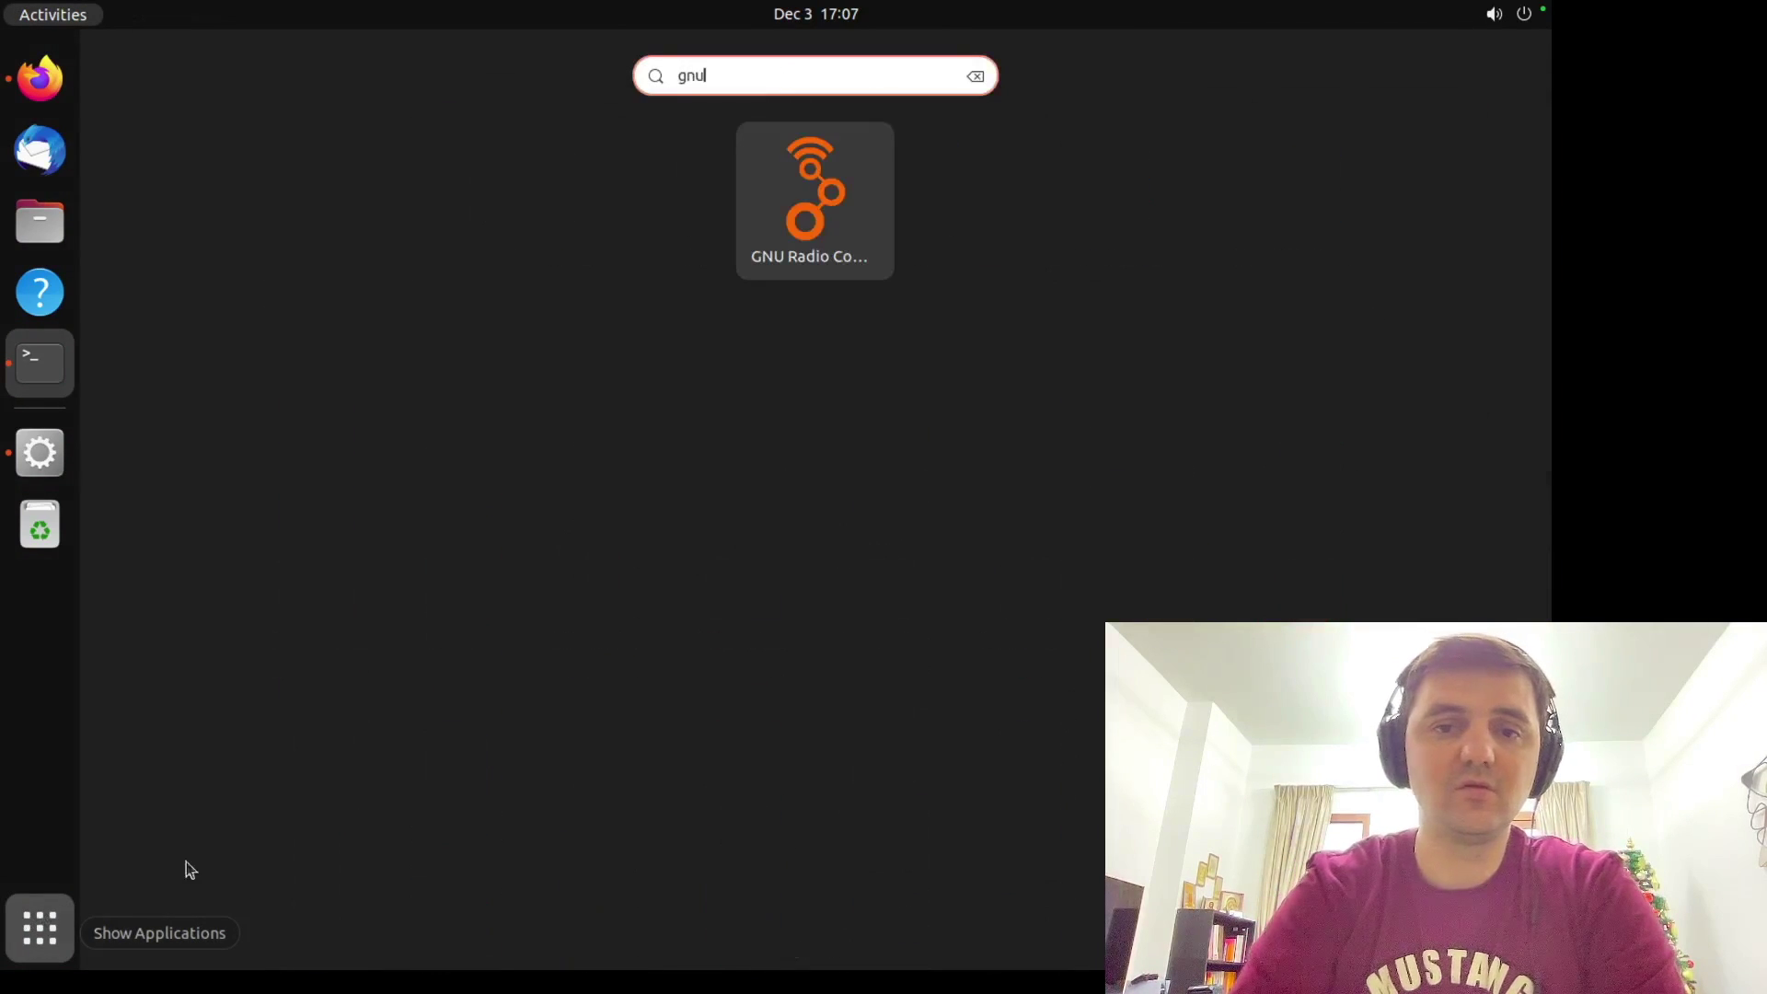
pyautogui.click(826, 235)
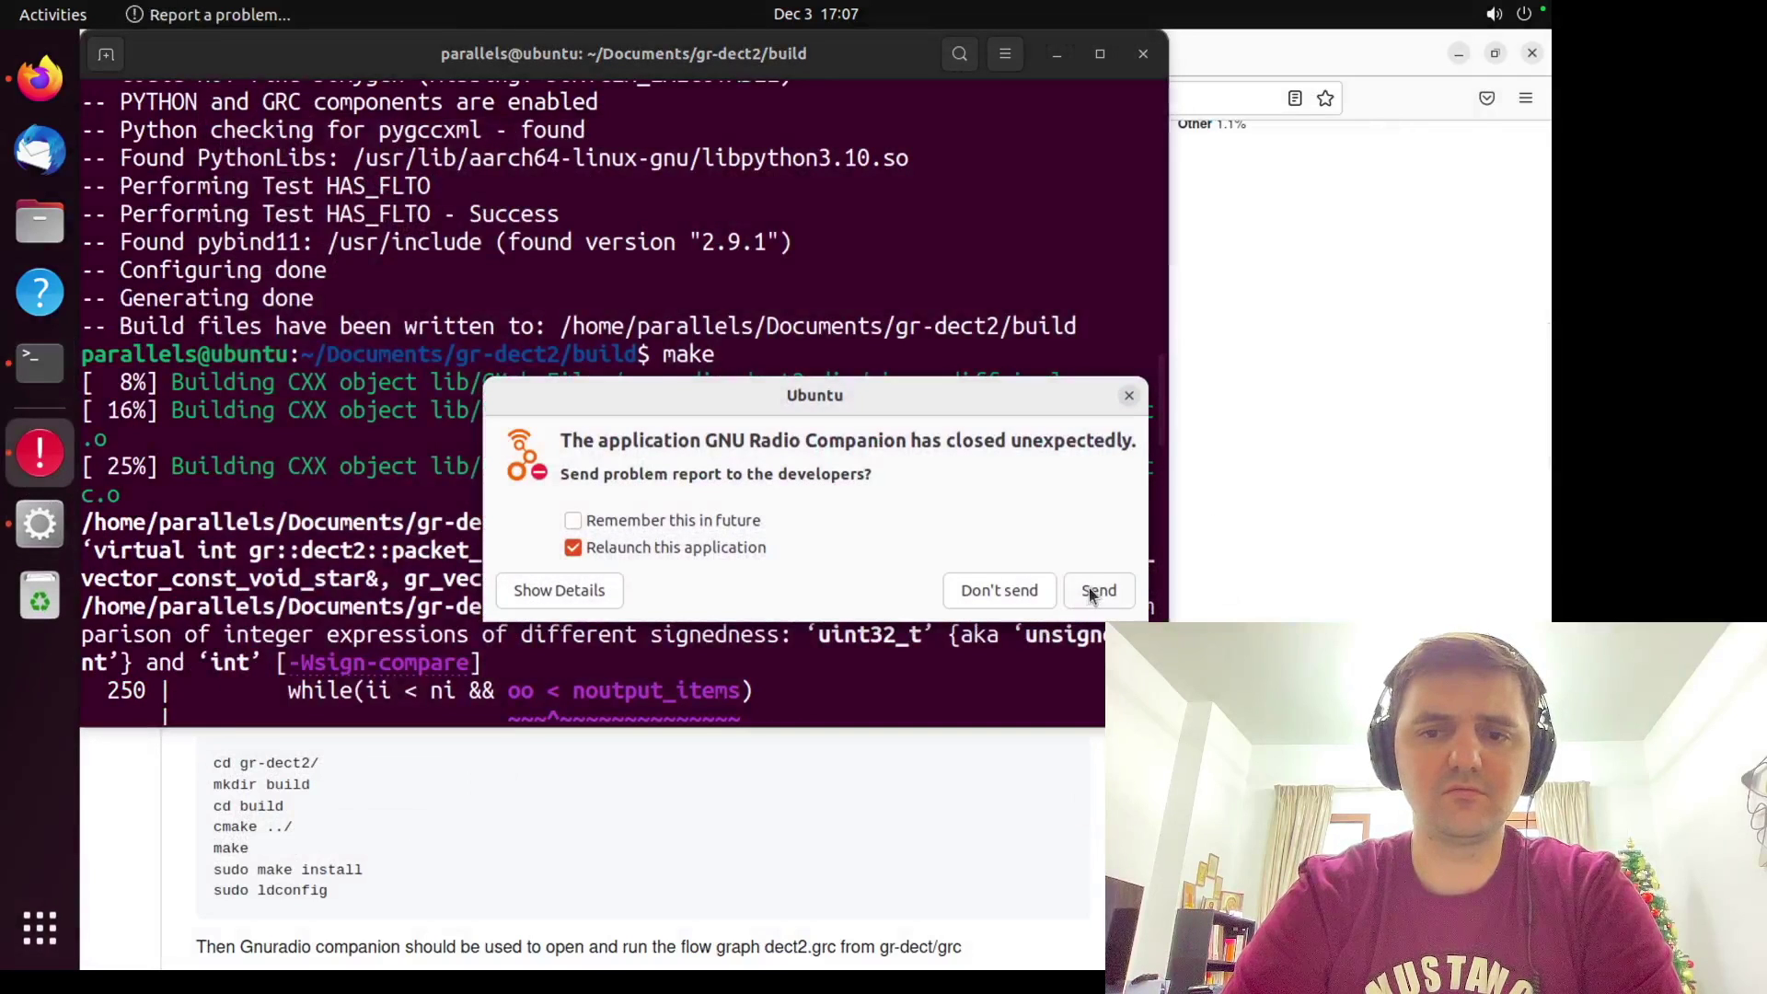
pyautogui.click(1012, 592)
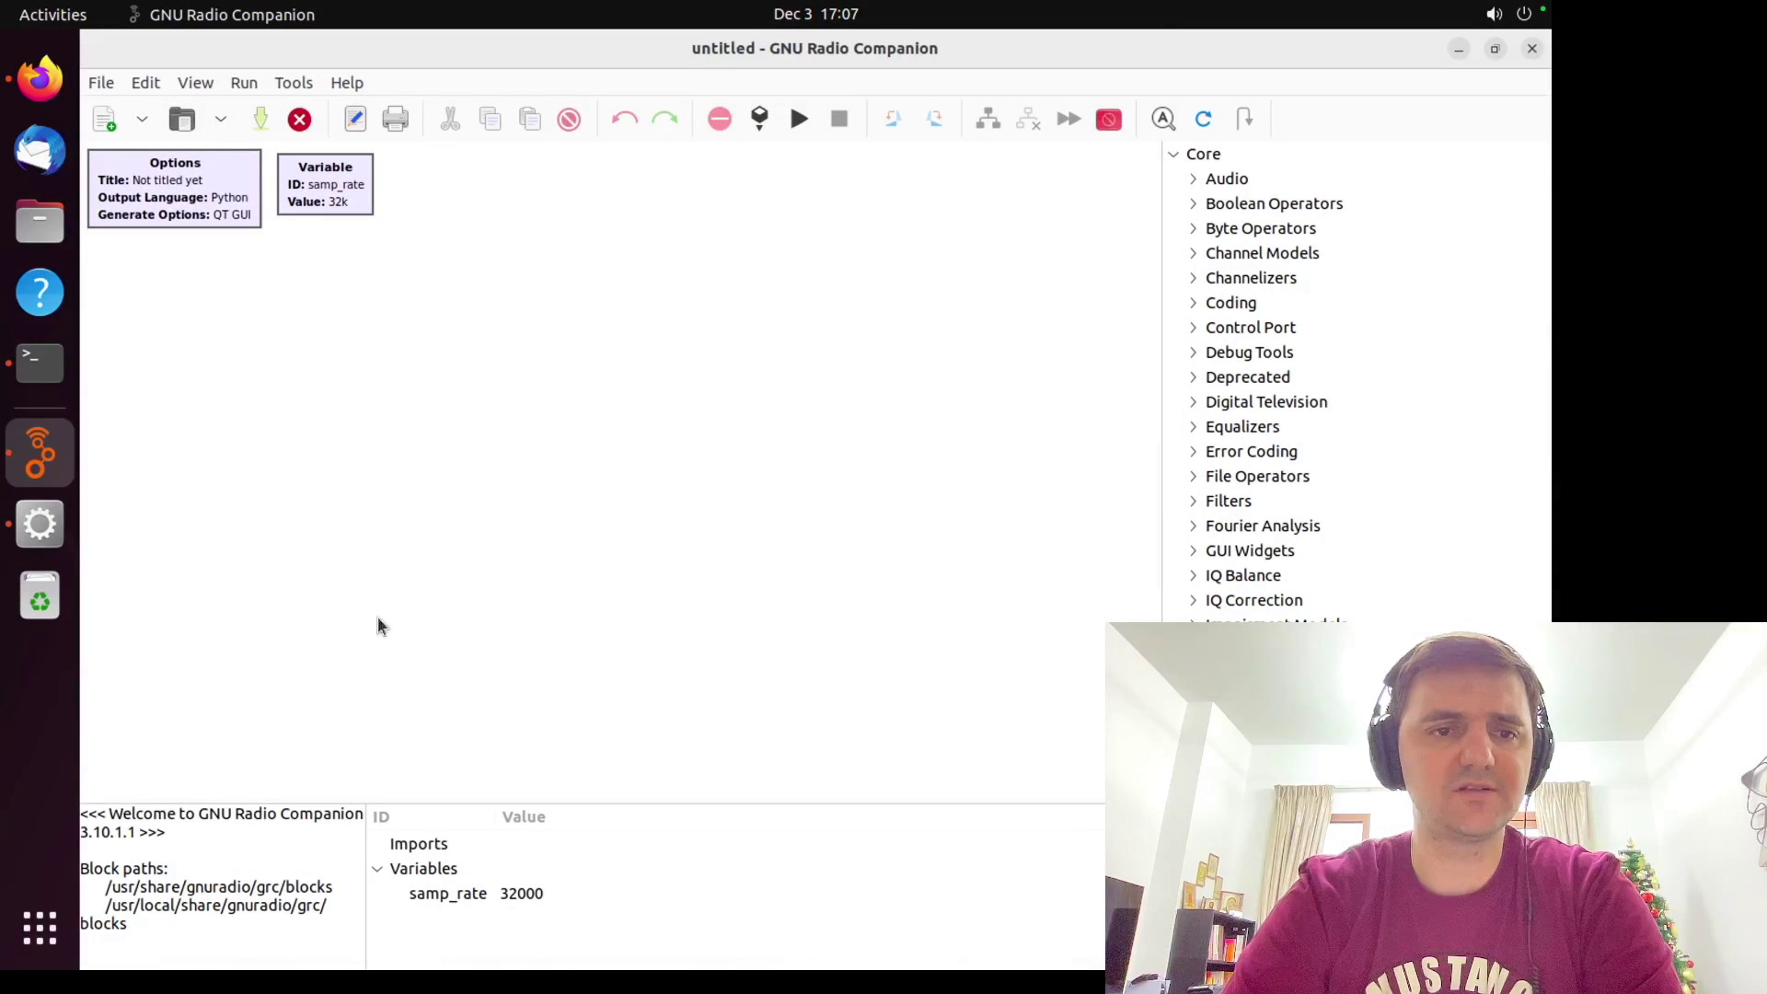
pyautogui.moveTo(1107, 603); pyautogui.dragTo(630, 623)
# Step: Drag the DECT2 Console, Packet decoder, Packet receiver and Phase diff blocks onto the canvas
pyautogui.scroll(-5, 717, 664)
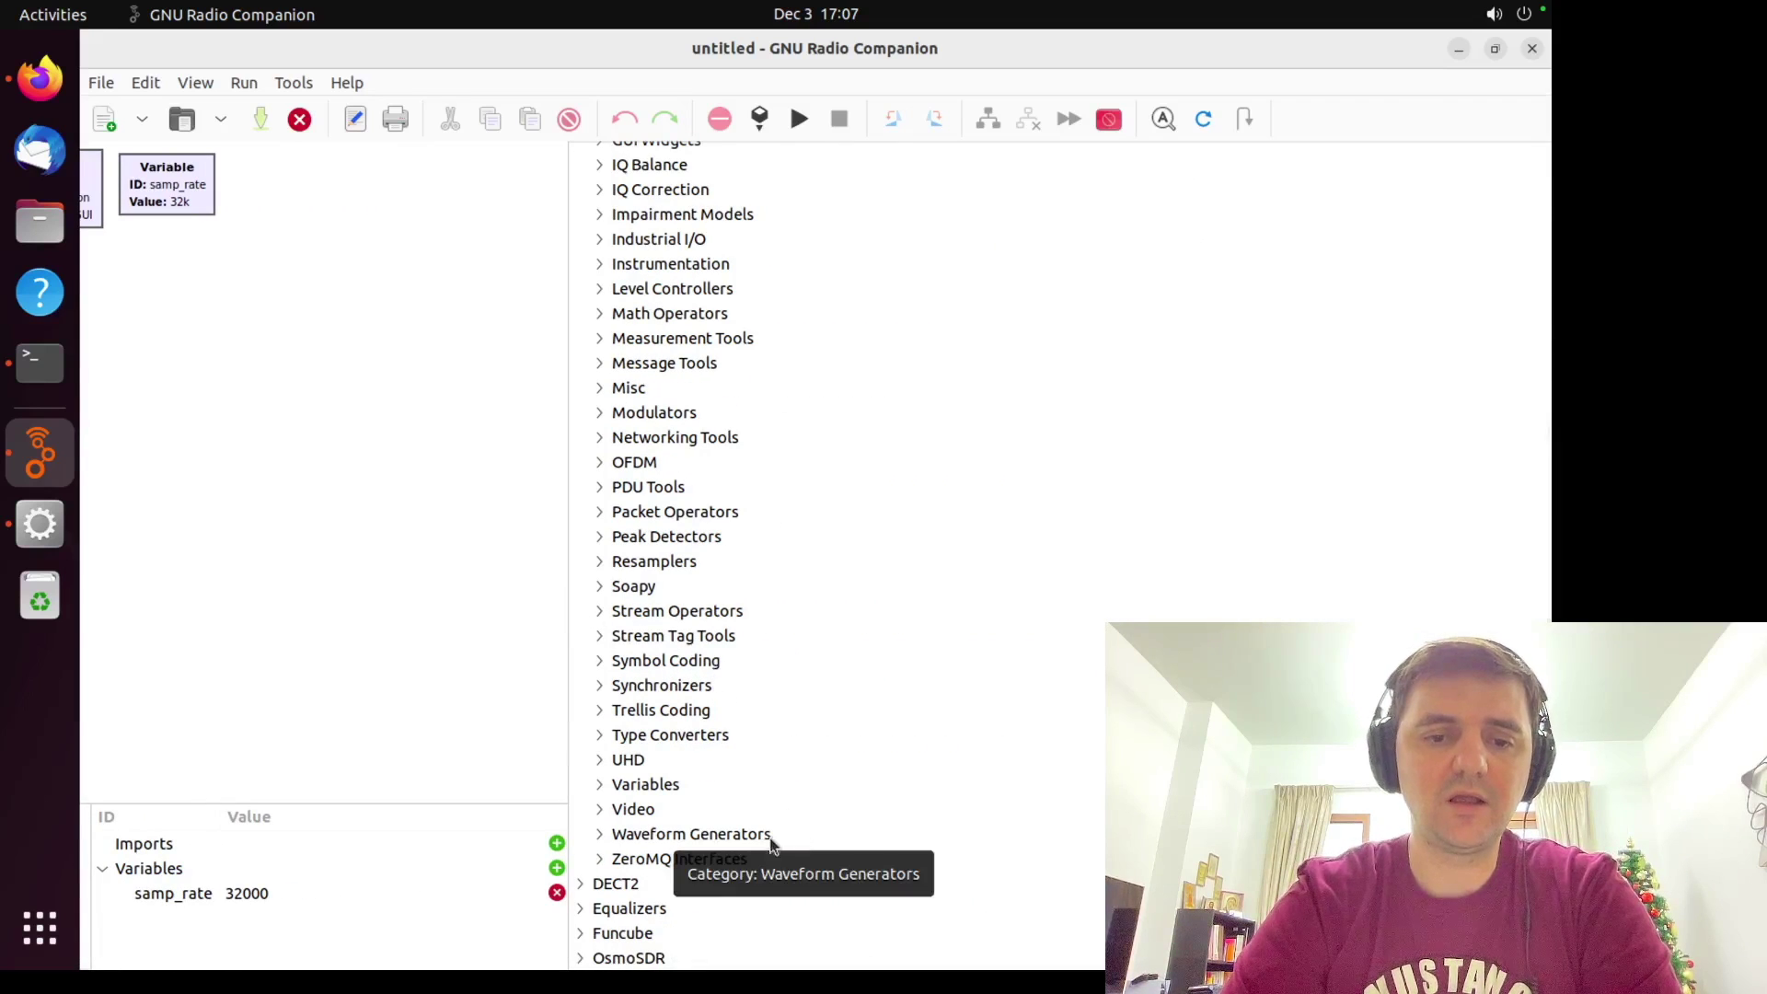
pyautogui.click(582, 885)
pyautogui.scroll(-2, 775, 810)
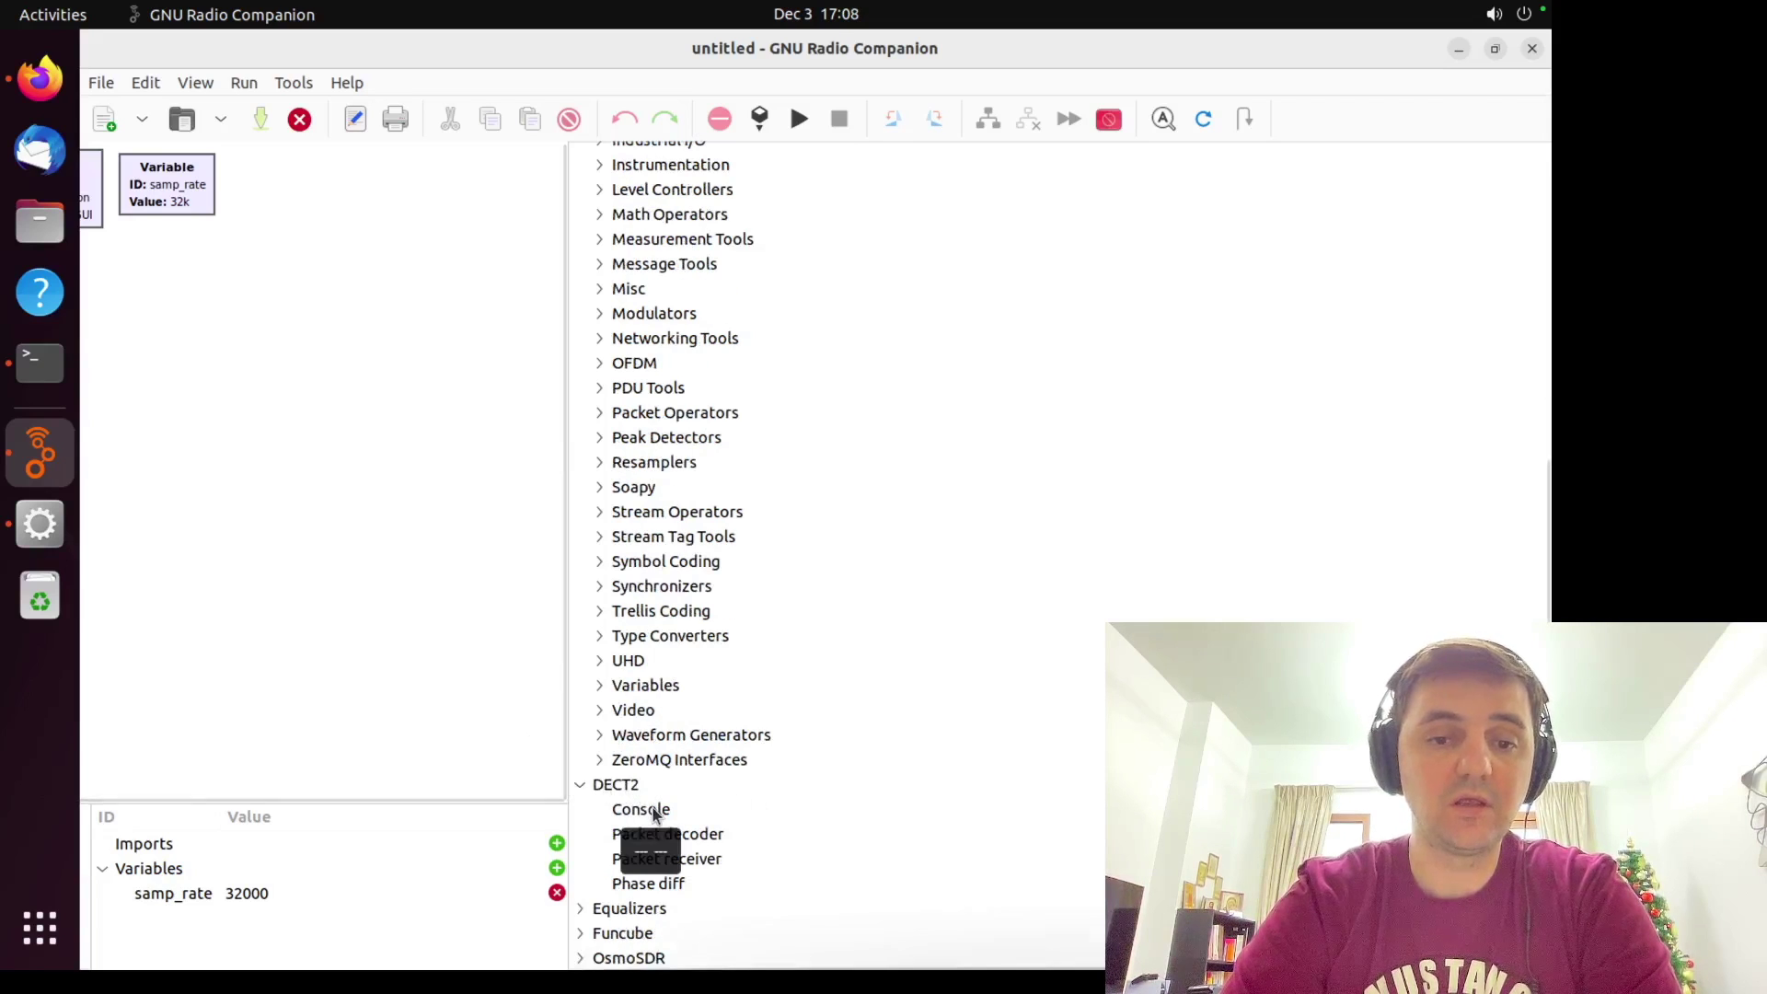
pyautogui.moveTo(656, 814); pyautogui.dragTo(294, 559)
pyautogui.moveTo(637, 831); pyautogui.dragTo(198, 564)
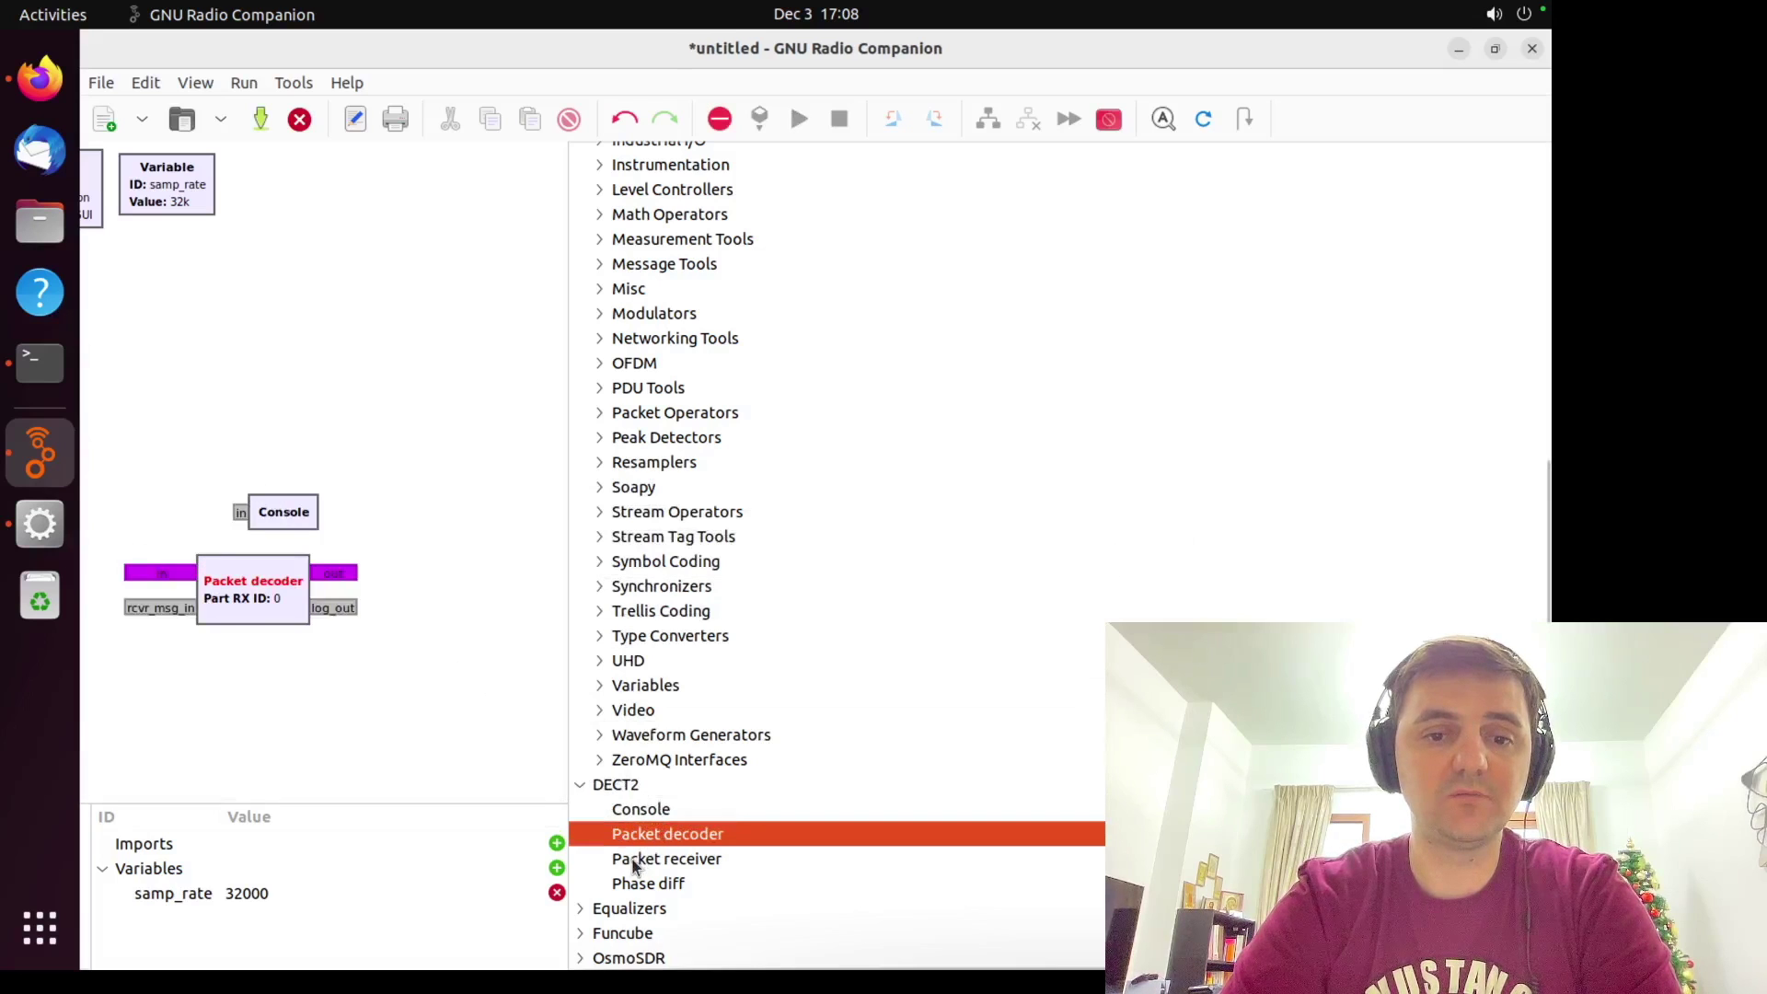
pyautogui.moveTo(633, 861); pyautogui.dragTo(251, 696)
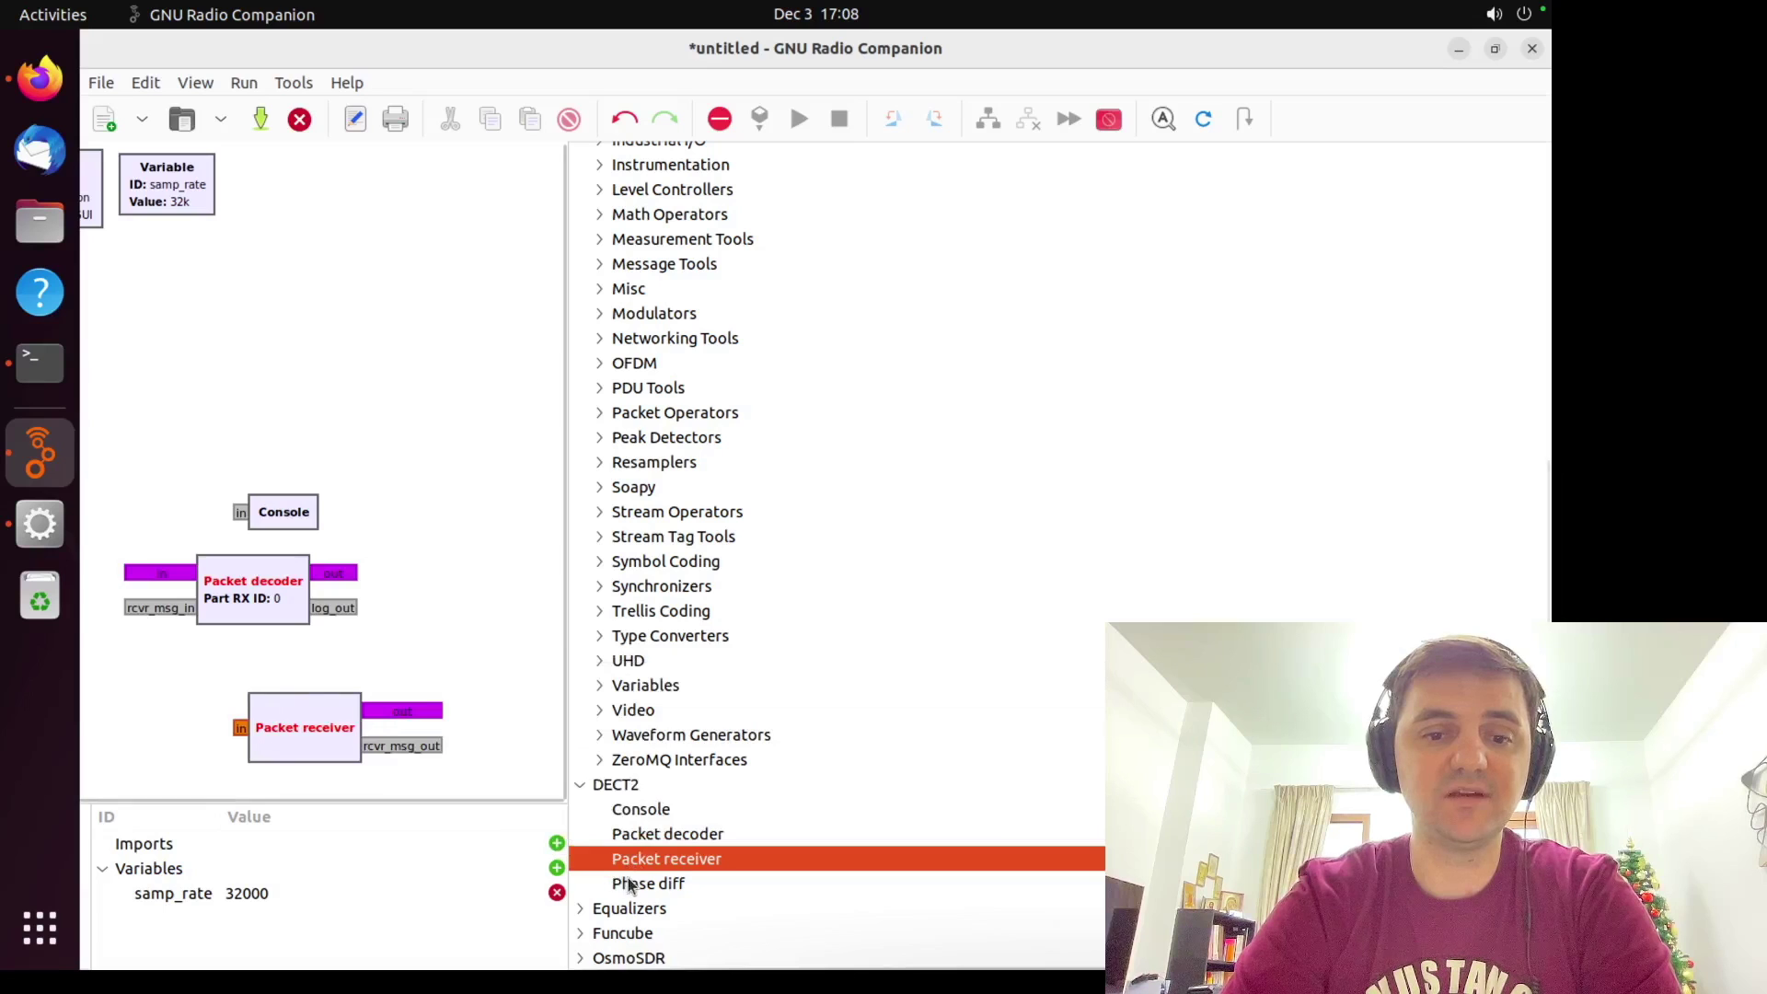
pyautogui.moveTo(629, 885); pyautogui.dragTo(417, 577)
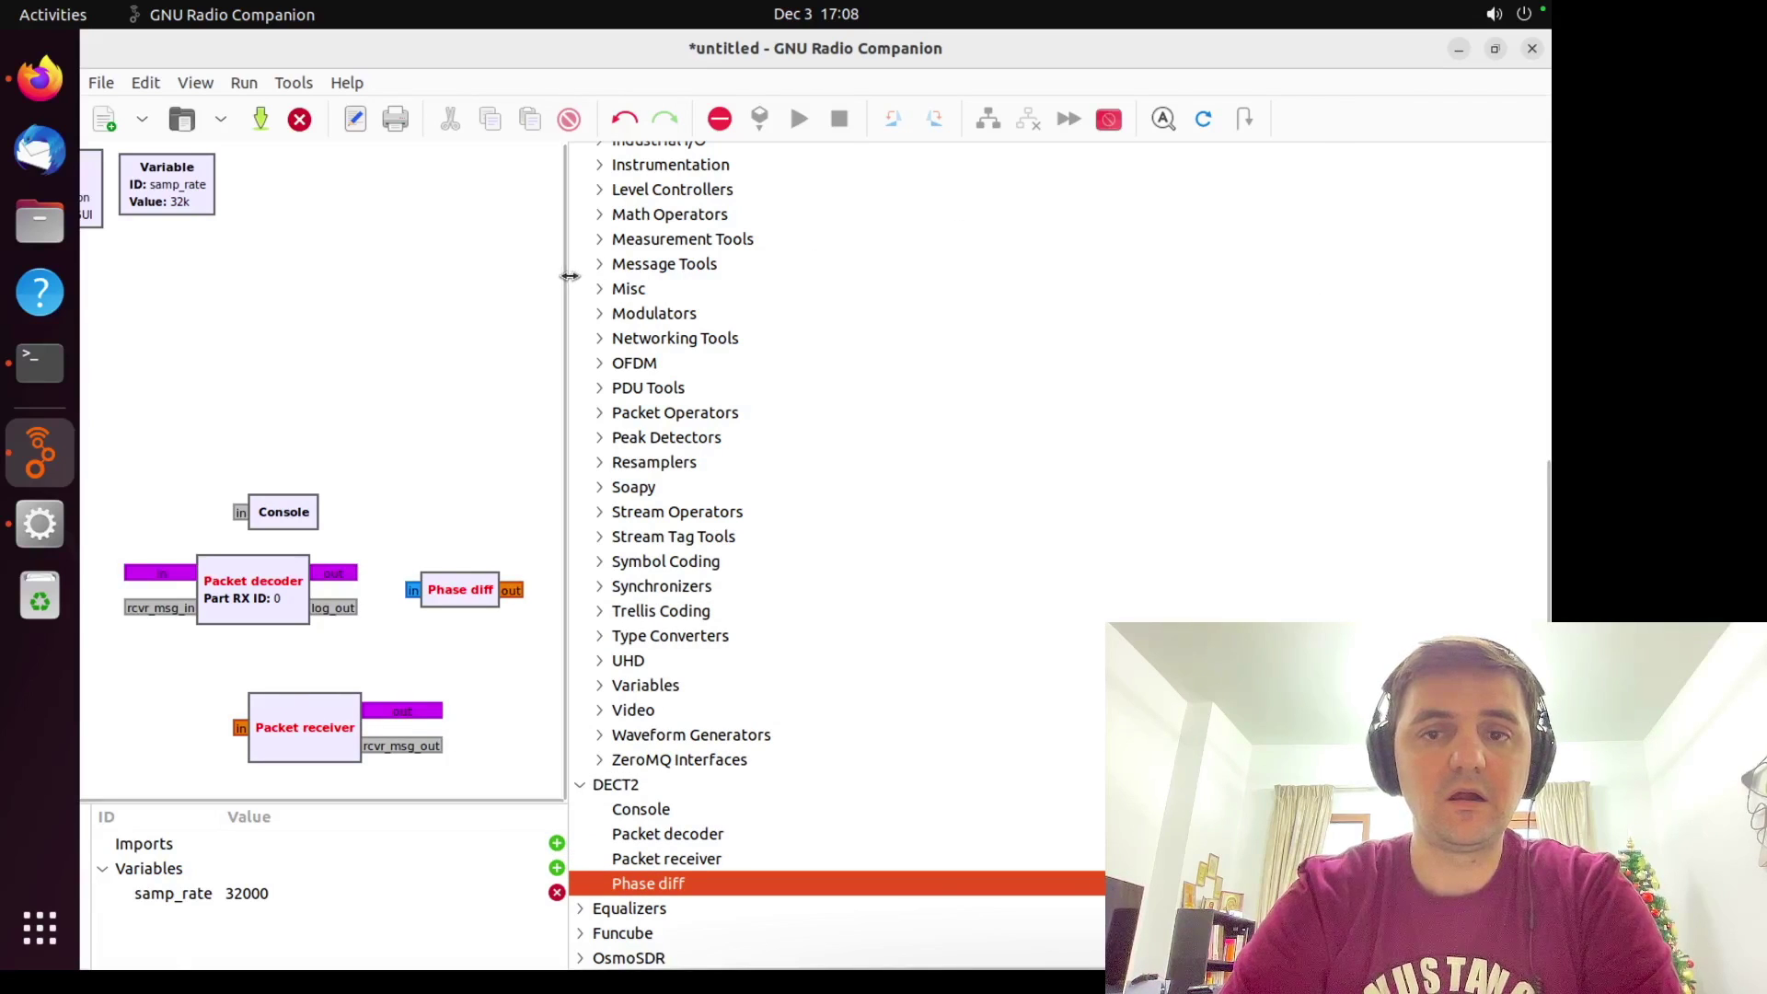
pyautogui.moveTo(561, 281); pyautogui.dragTo(1229, 281)
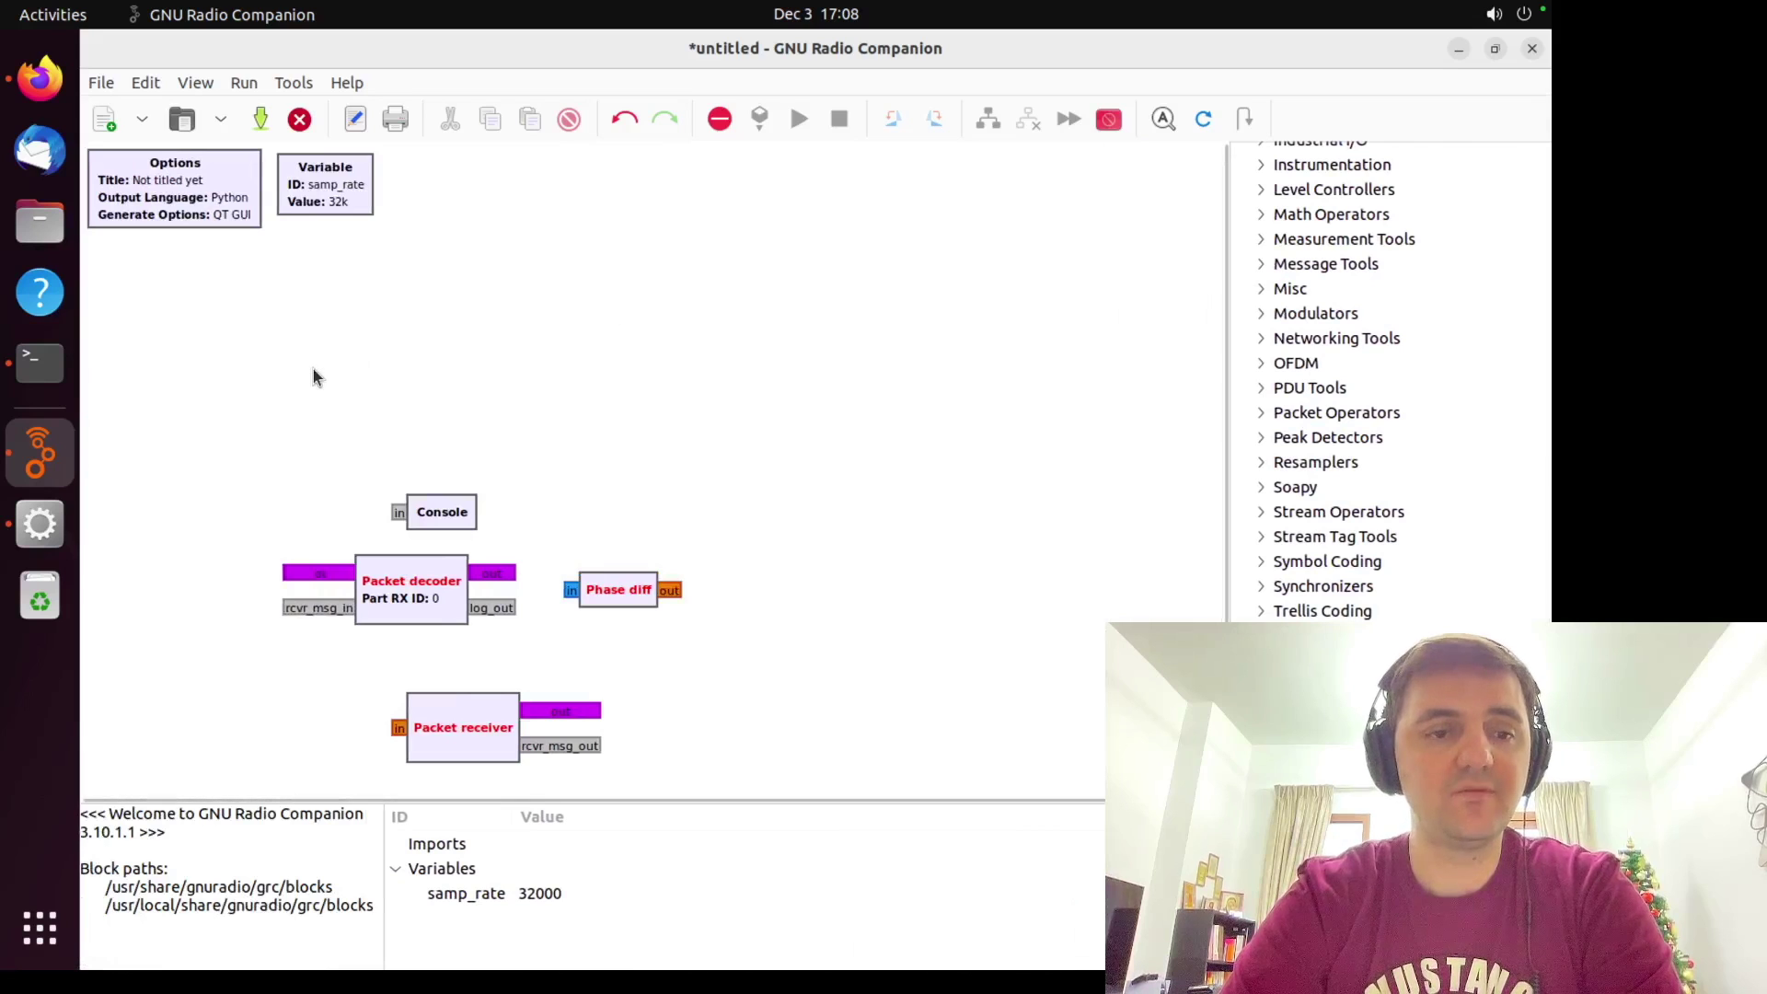
# Step: In Firefox, scroll the gr-dect2 README to the HackRF paragraph recommending dect2_Hackrf.grc
pyautogui.click(39, 78)
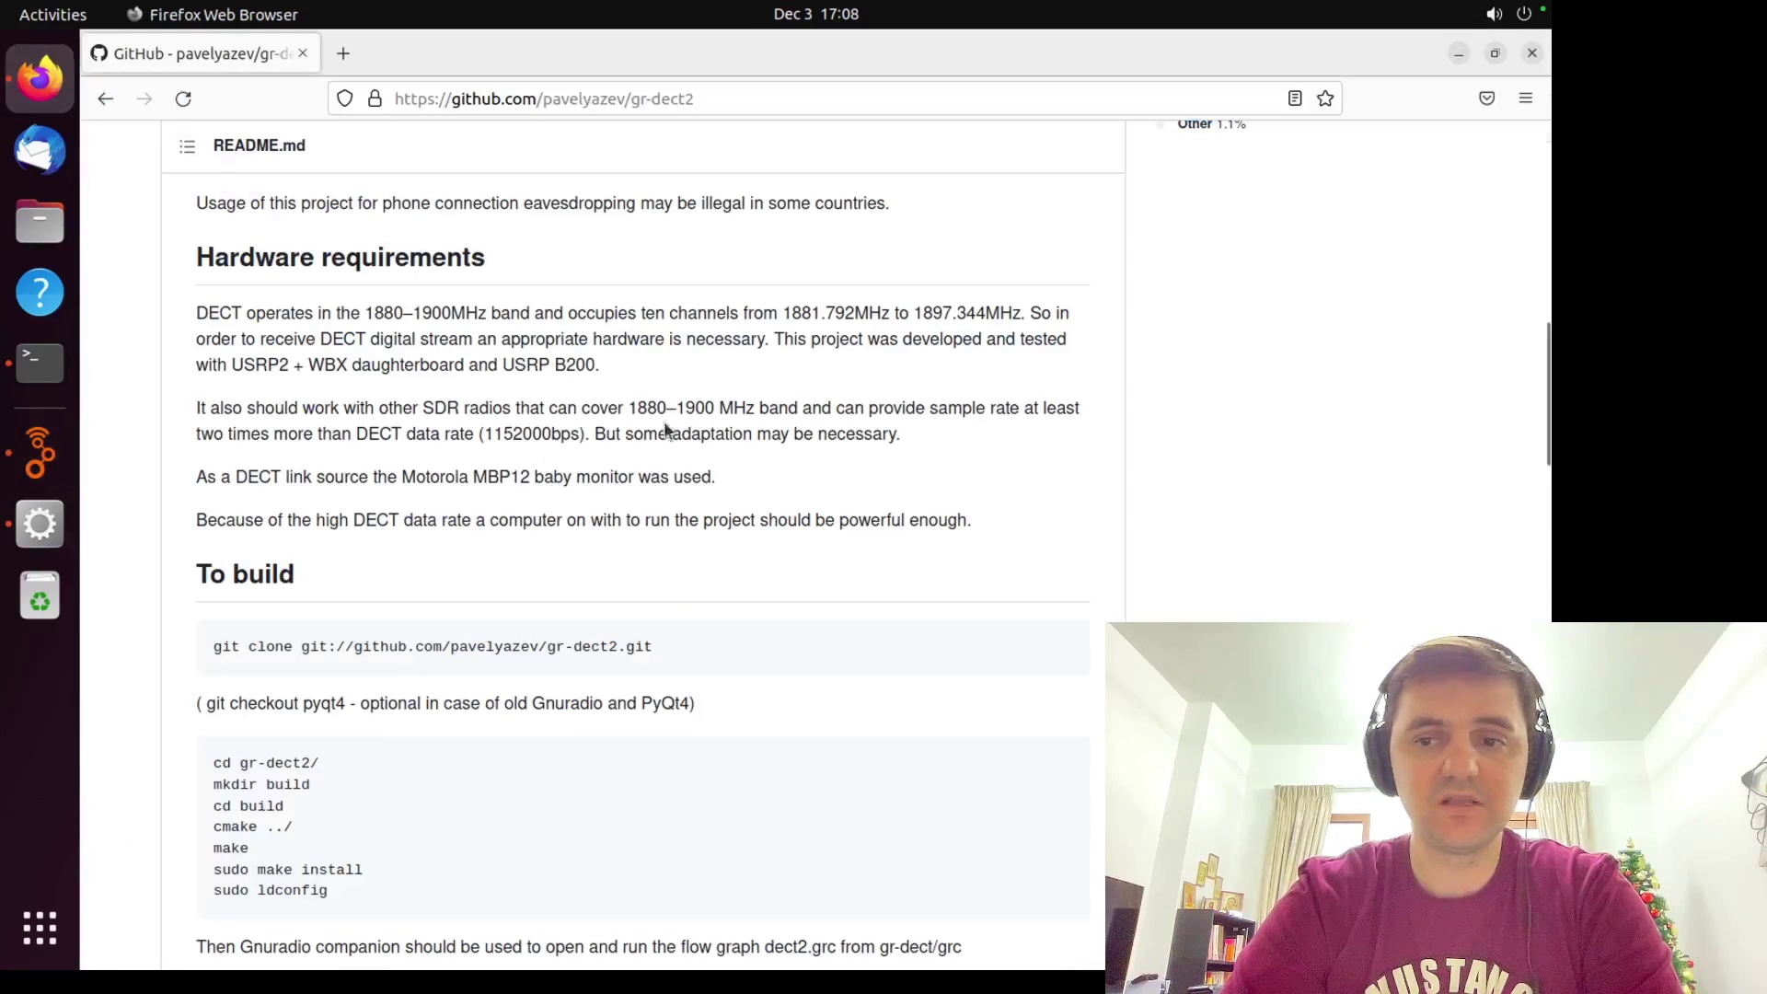
pyautogui.moveTo(1546, 431); pyautogui.dragTo(1546, 561)
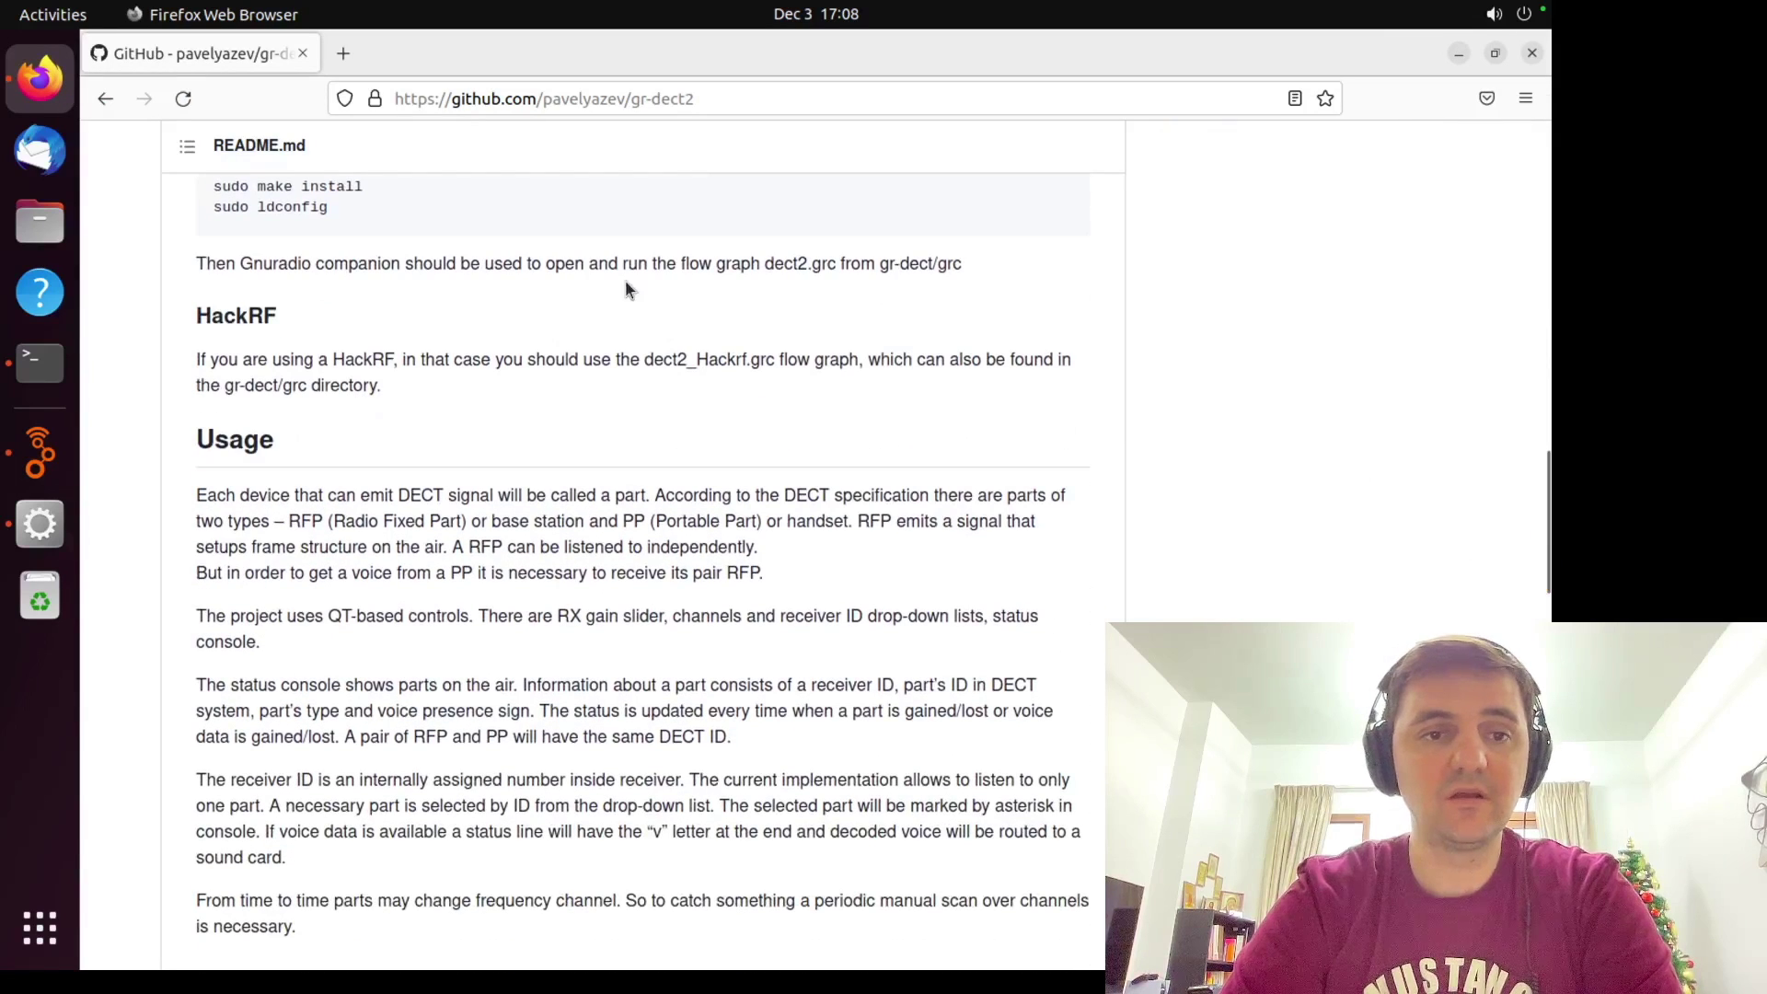
pyautogui.moveTo(211, 316); pyautogui.dragTo(402, 391)
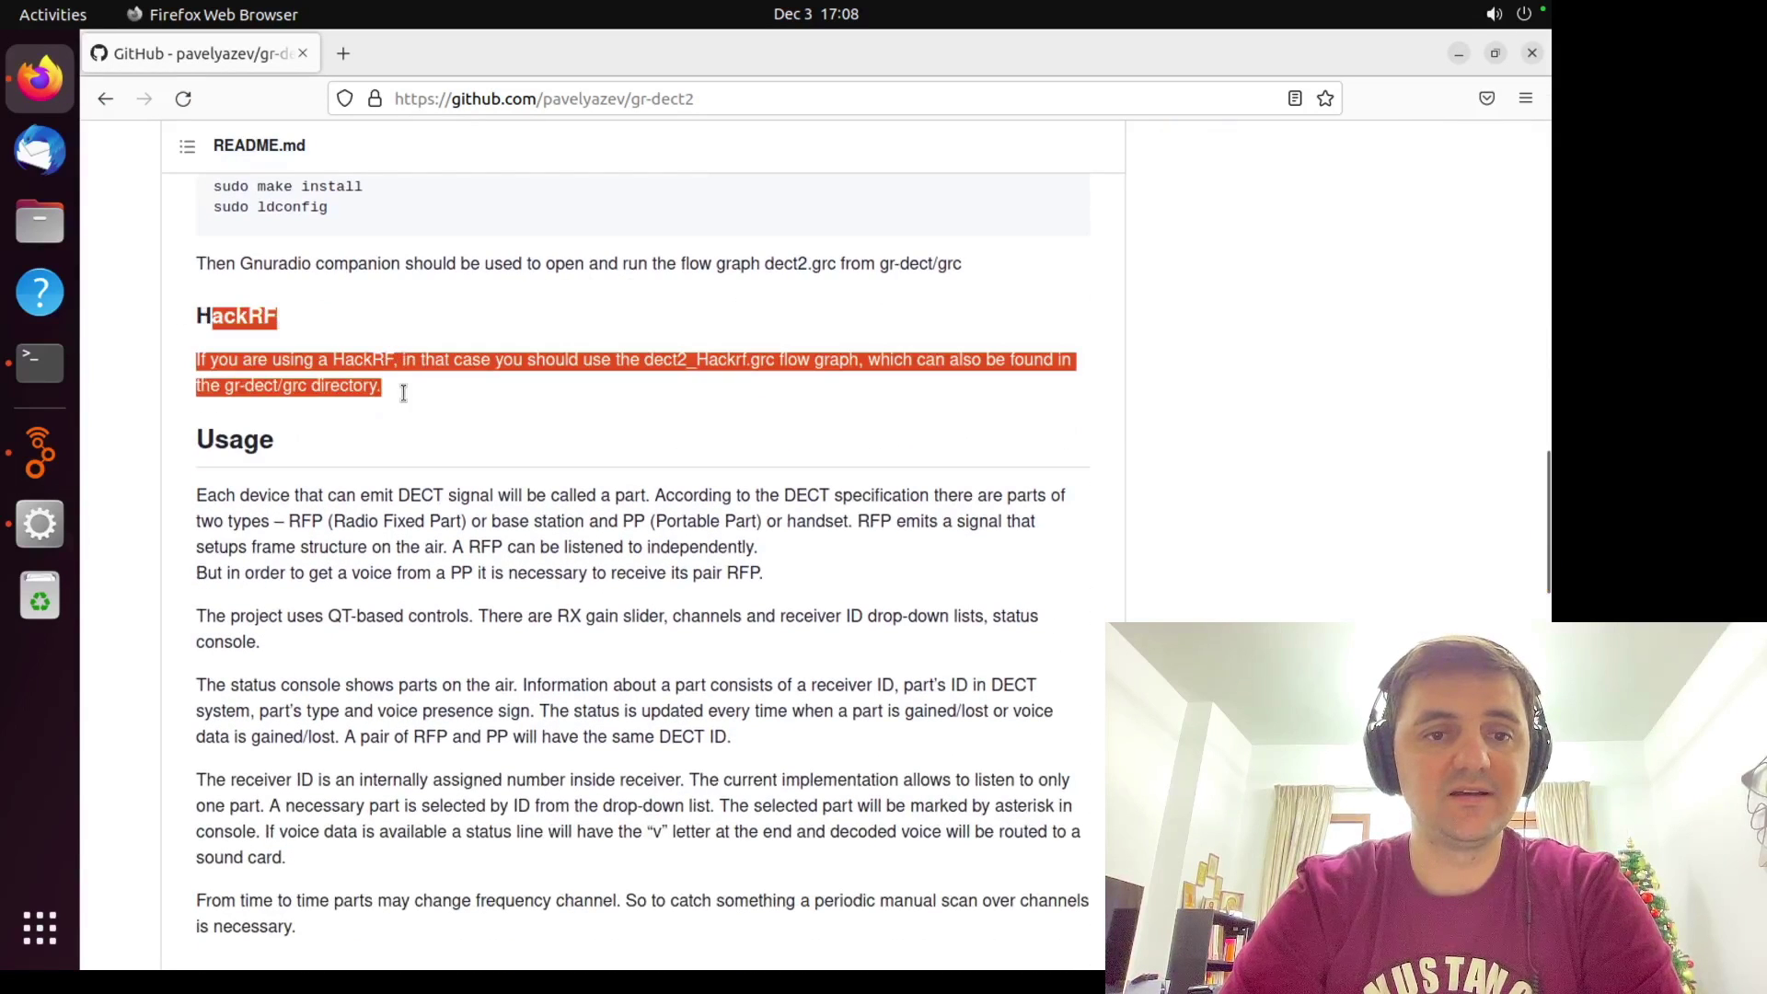
pyautogui.click(433, 370)
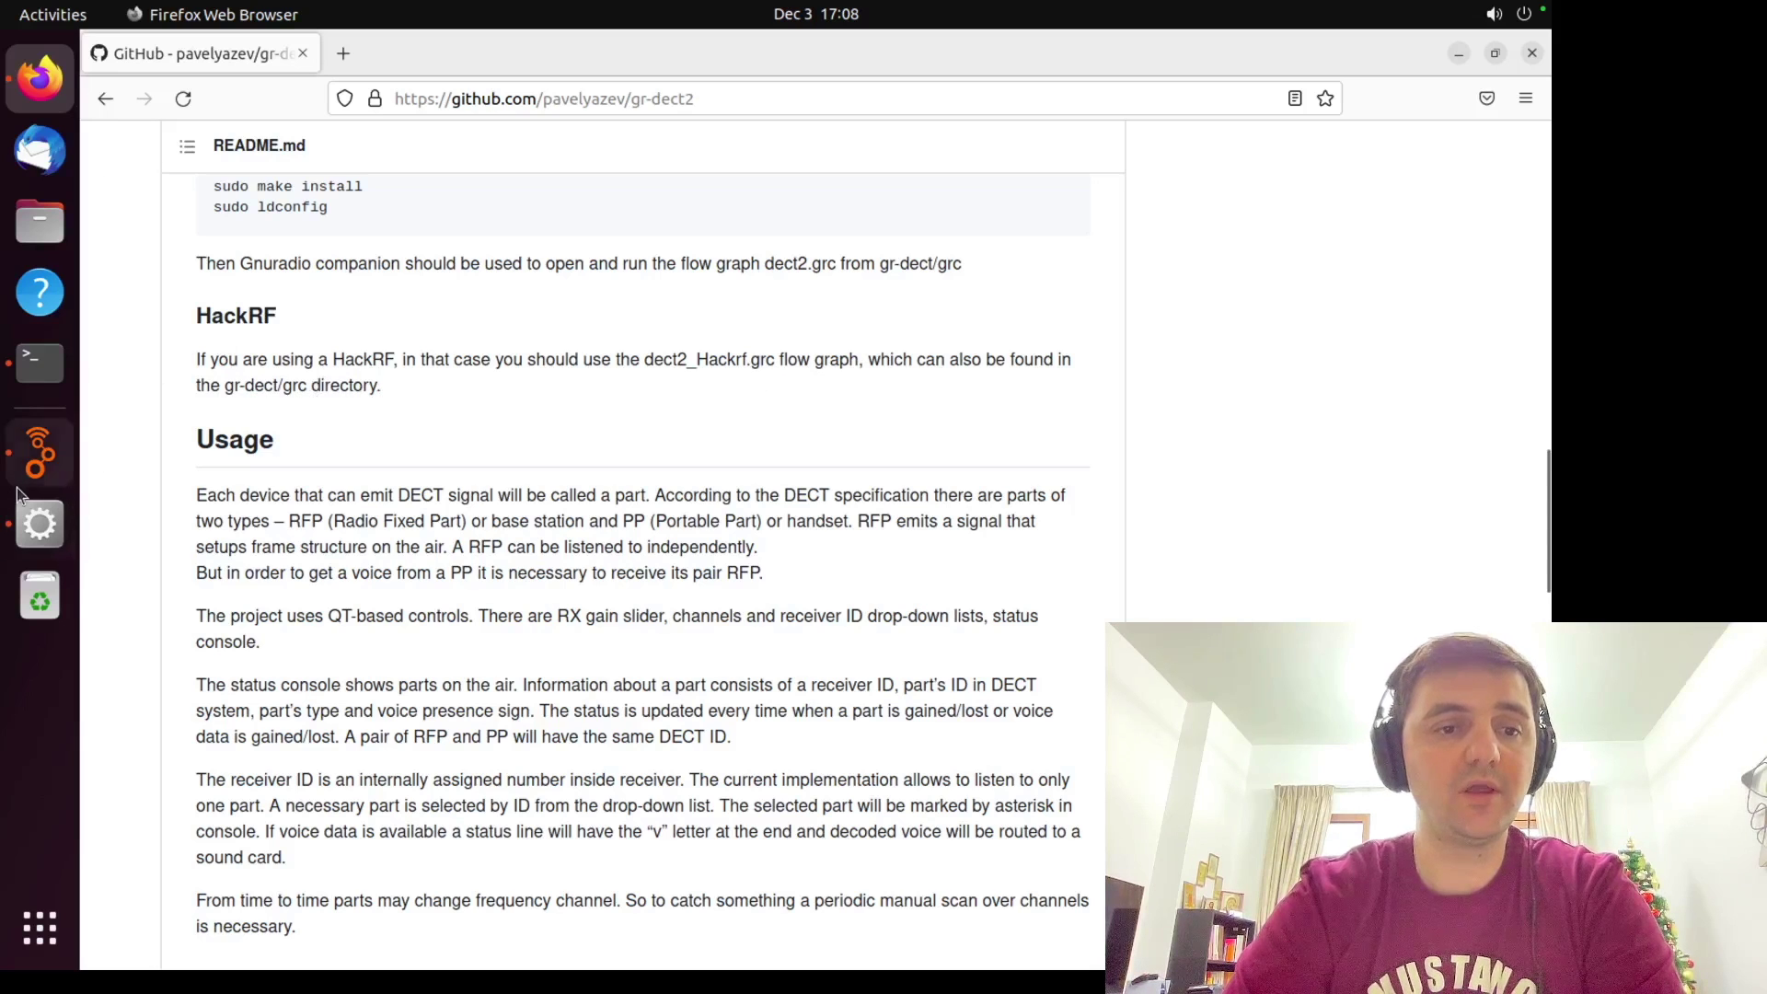
# Step: Open dect2_Hackrf.grc from Documents/gr-dect2/grc and run the flow graph
pyautogui.click(42, 472)
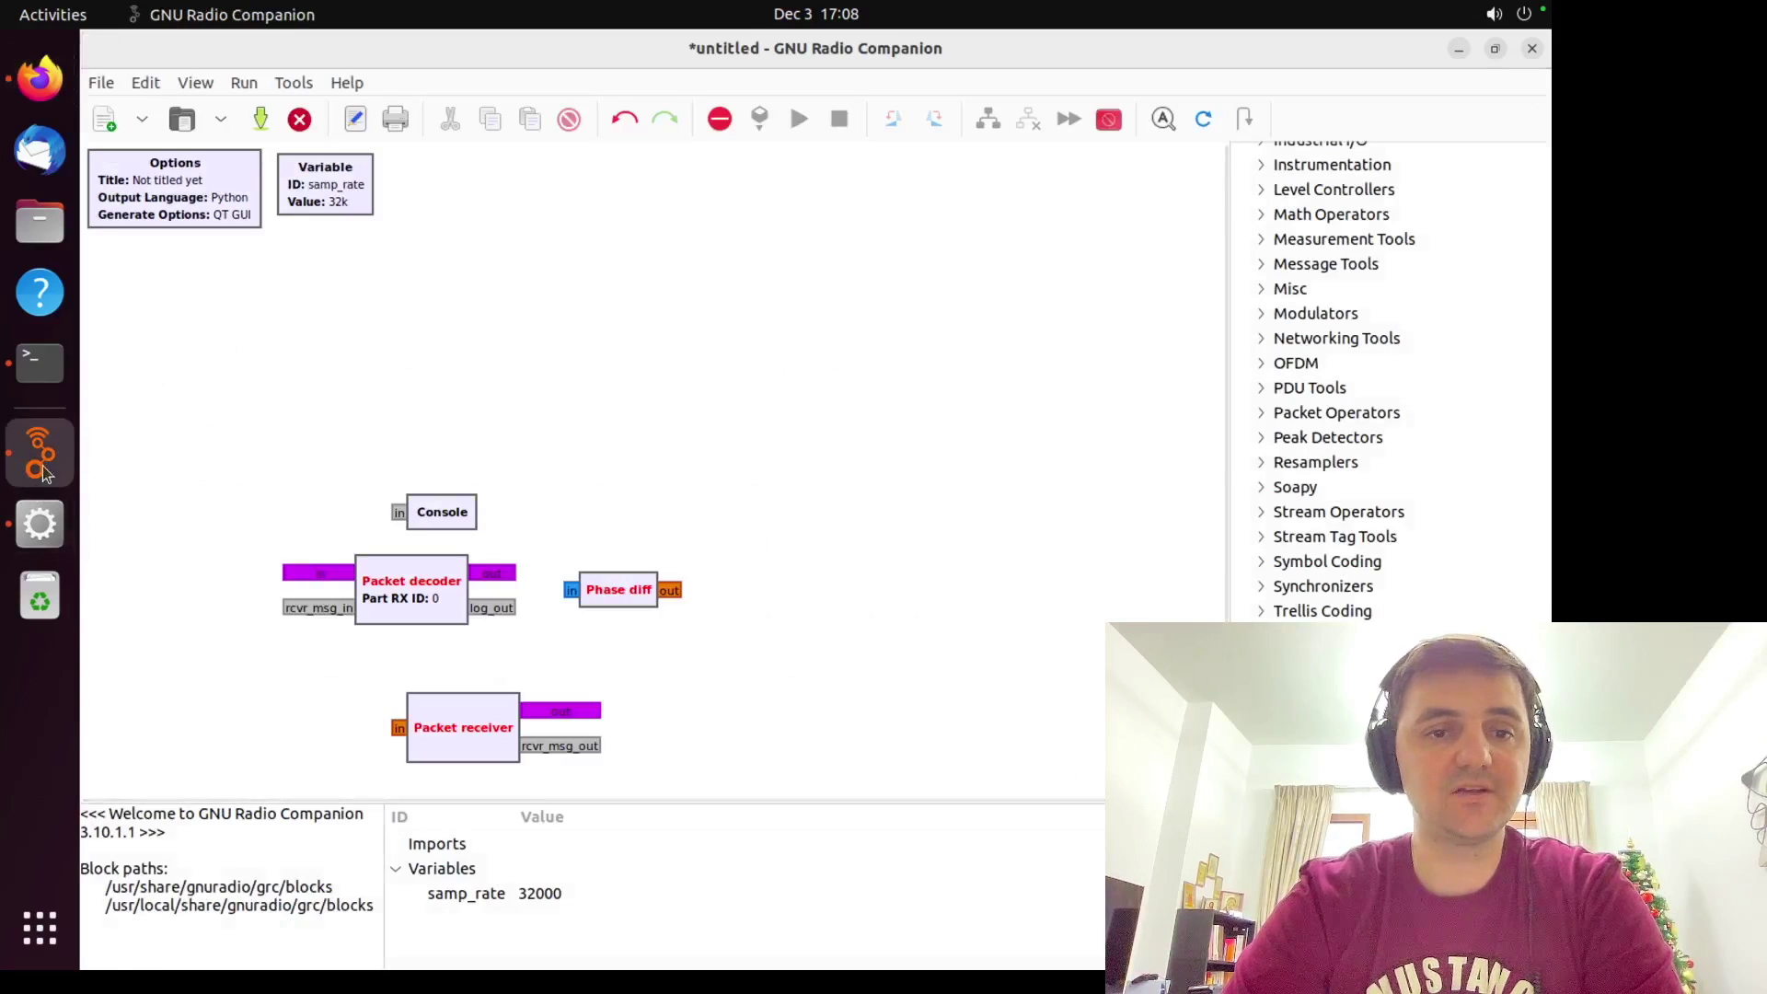
pyautogui.click(101, 83)
pyautogui.click(164, 162)
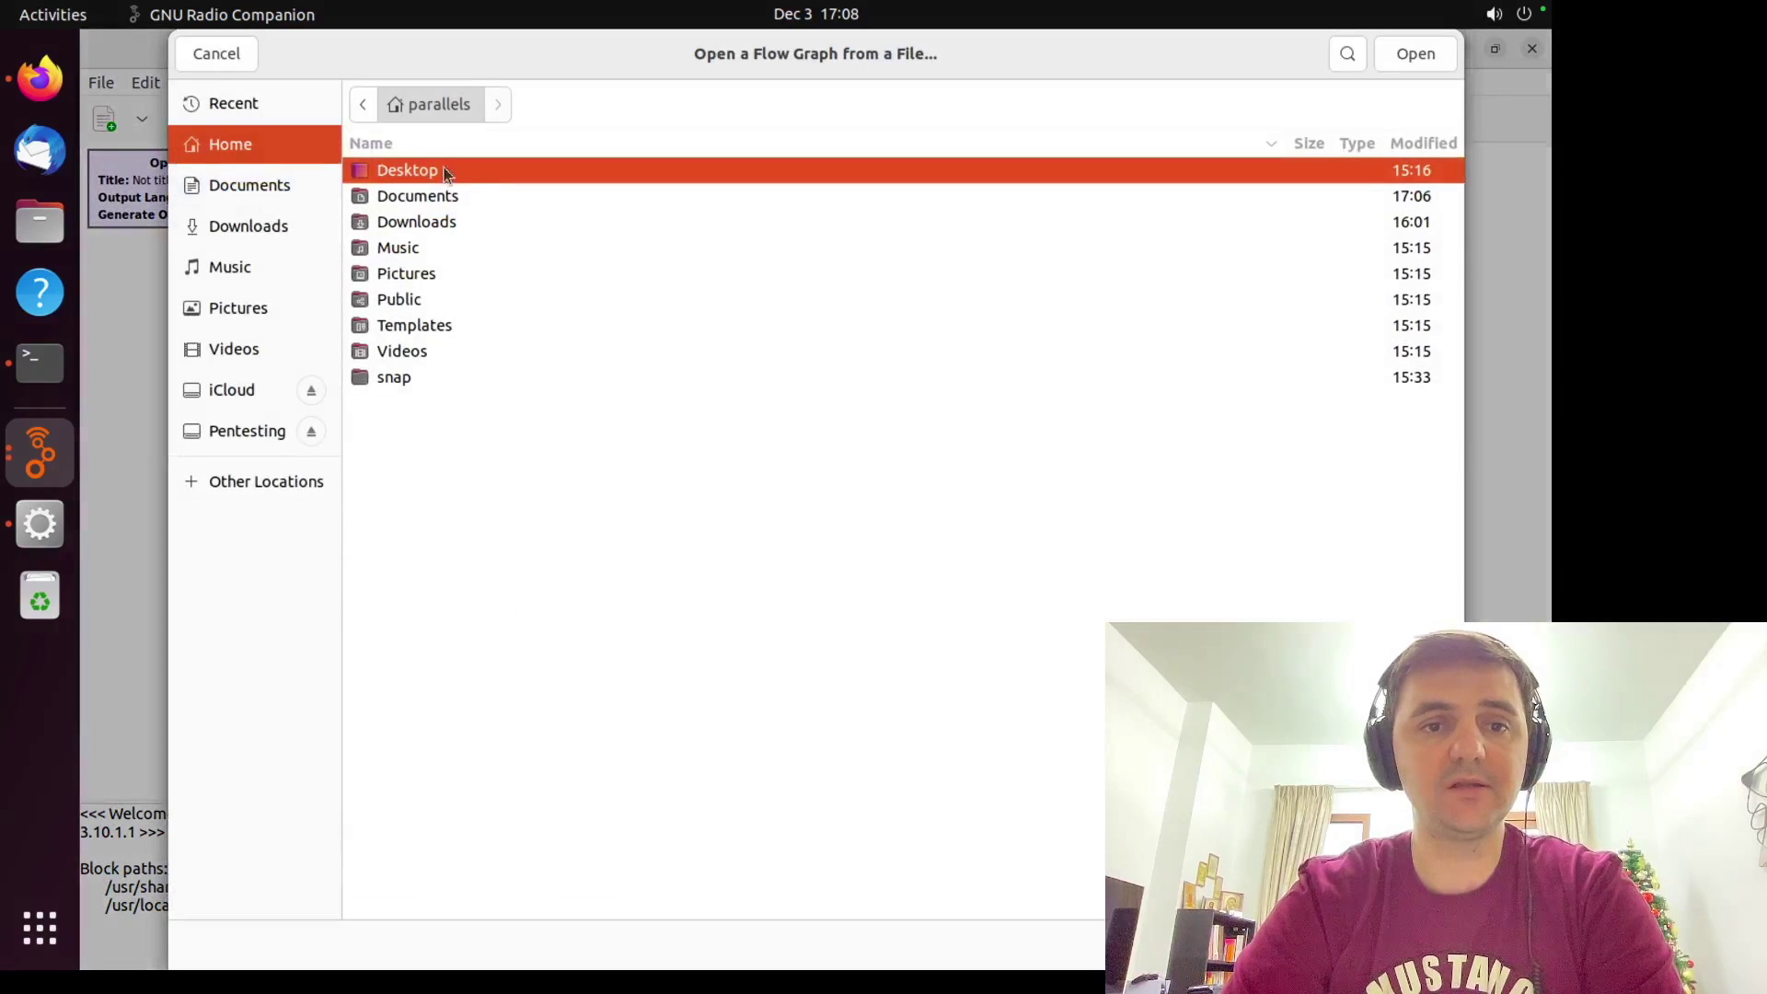
pyautogui.click(456, 202)
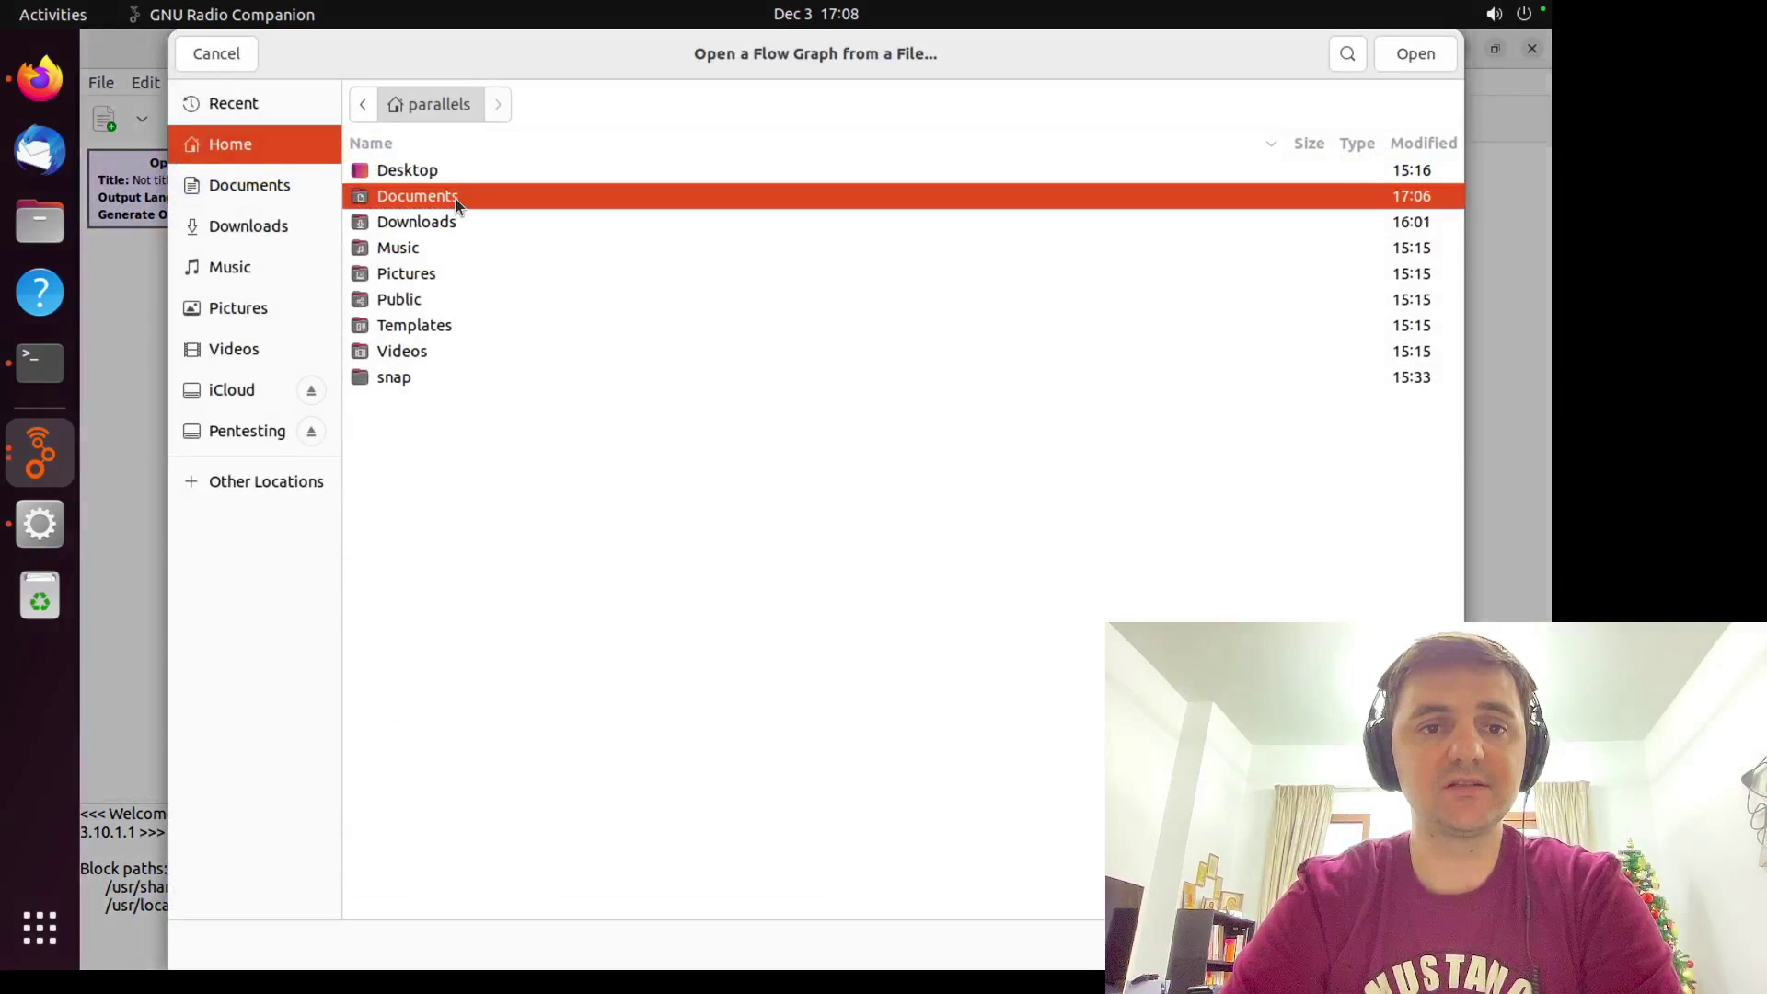
pyautogui.doubleClick(455, 203)
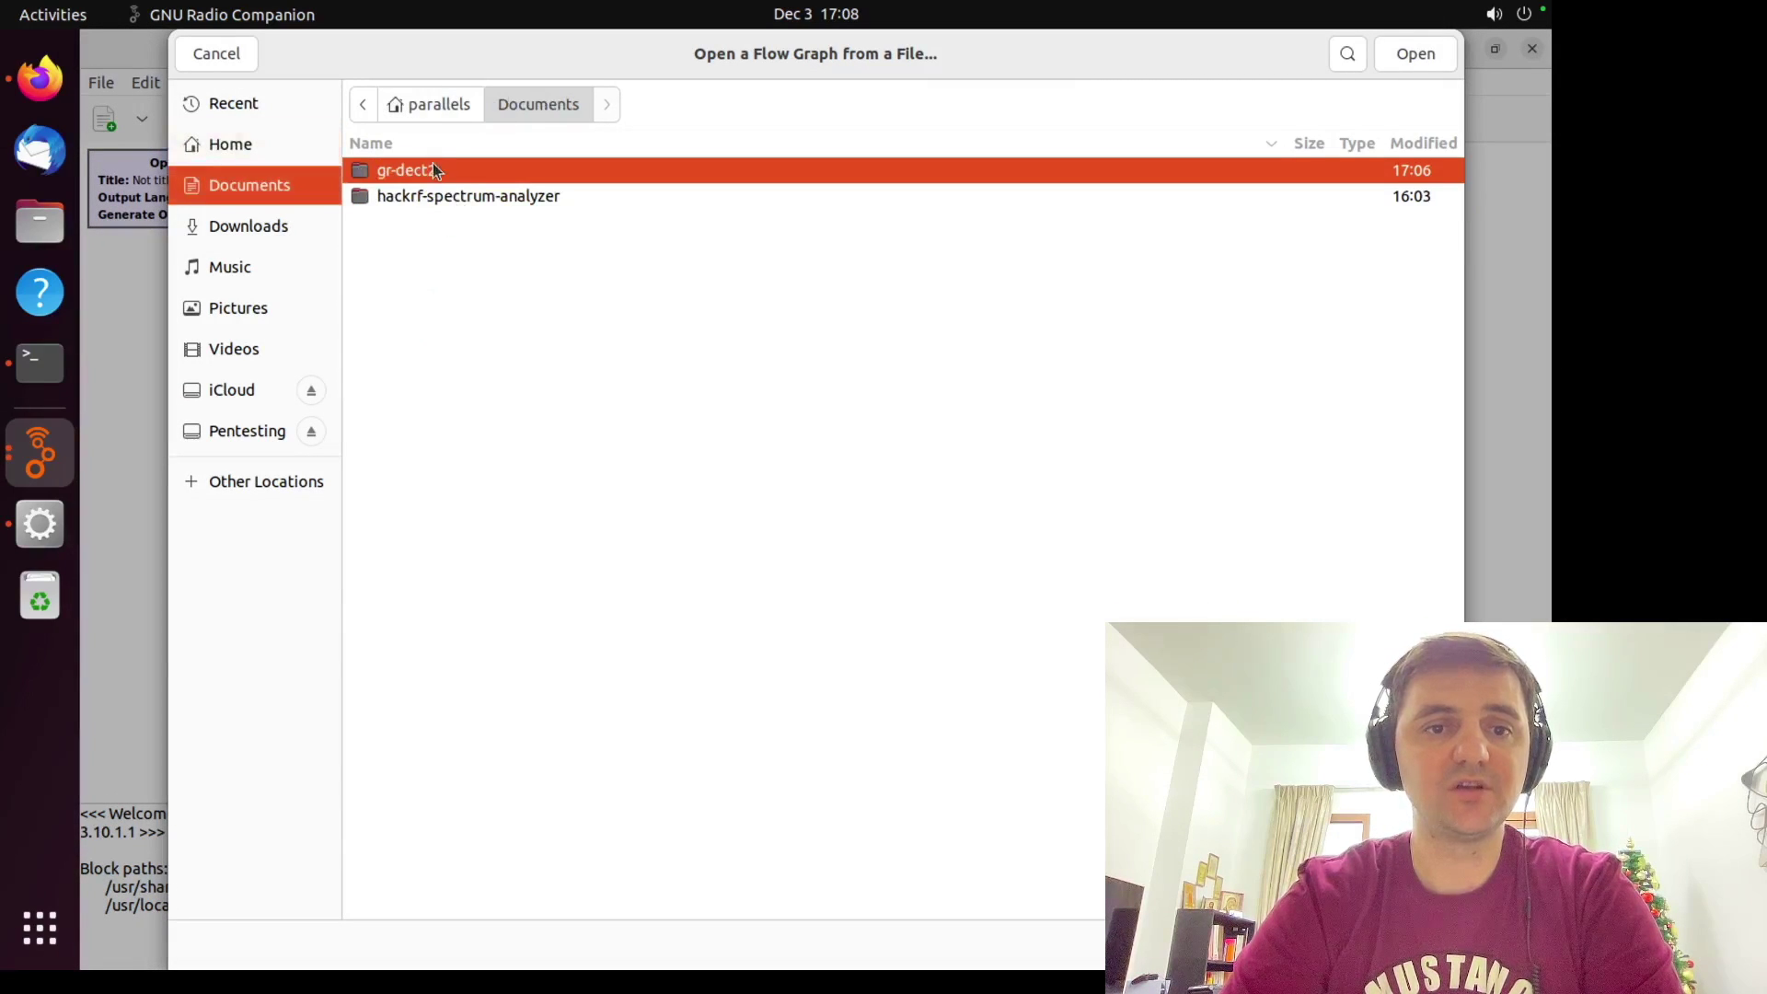
pyautogui.doubleClick(433, 168)
pyautogui.doubleClick(386, 297)
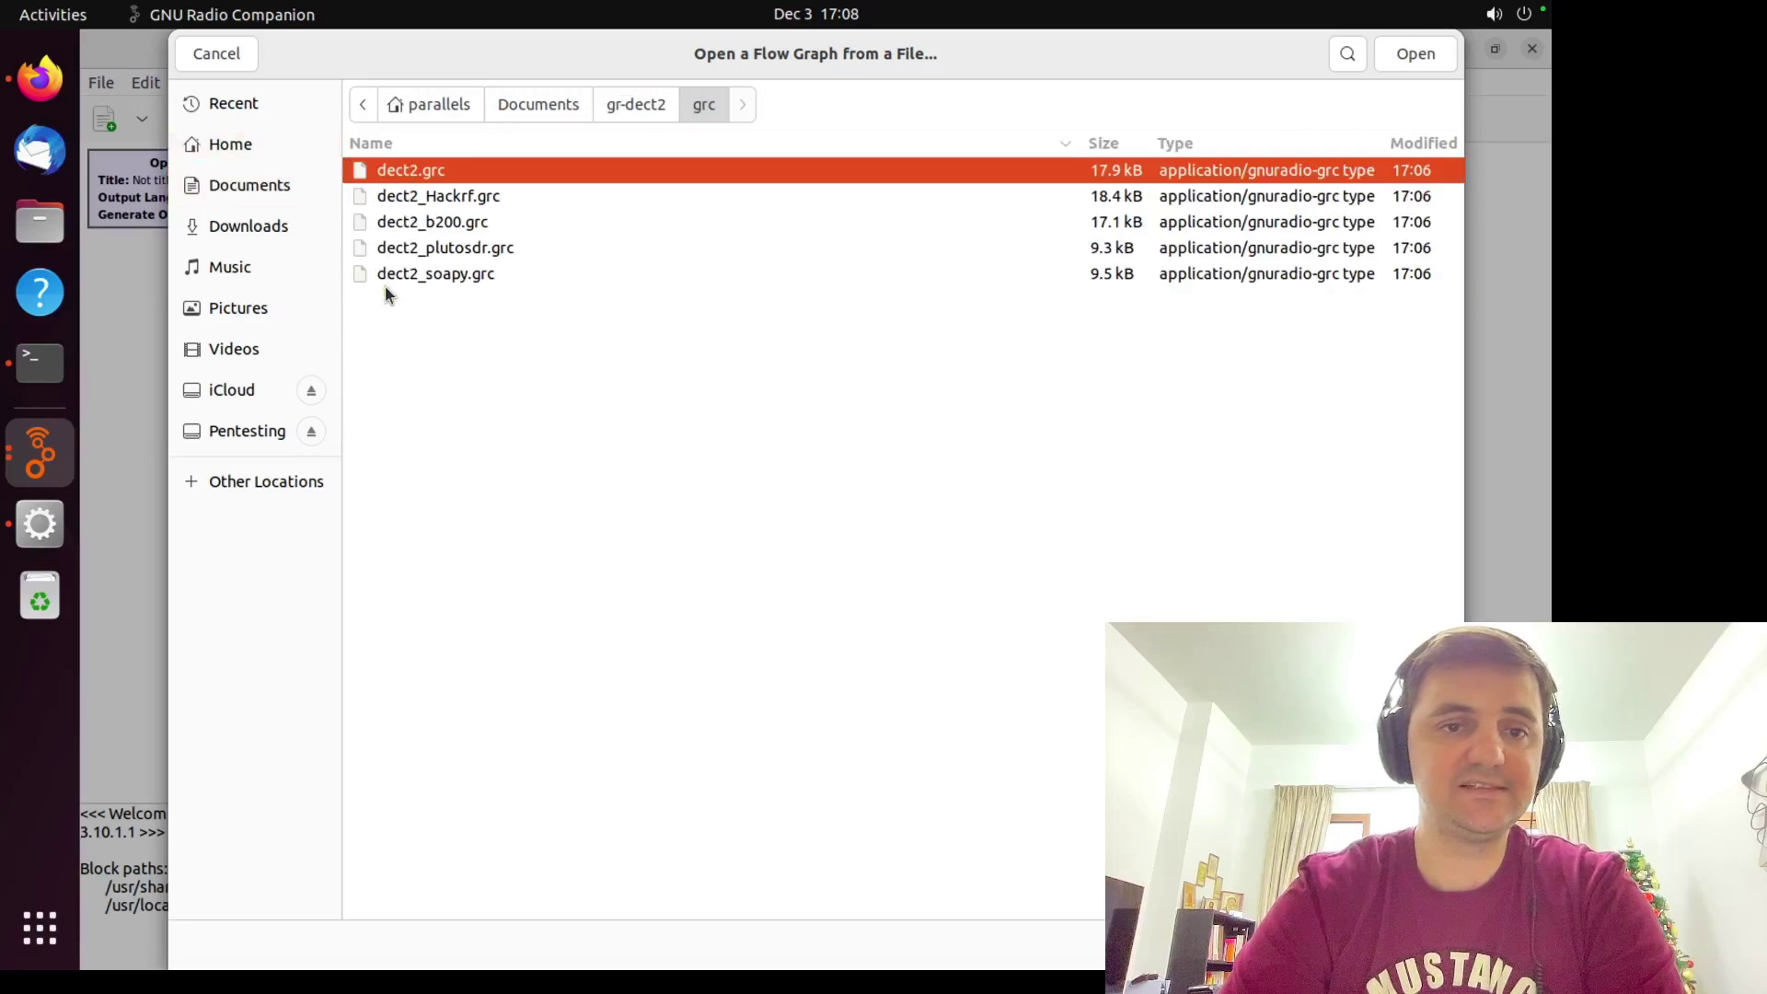
pyautogui.doubleClick(456, 198)
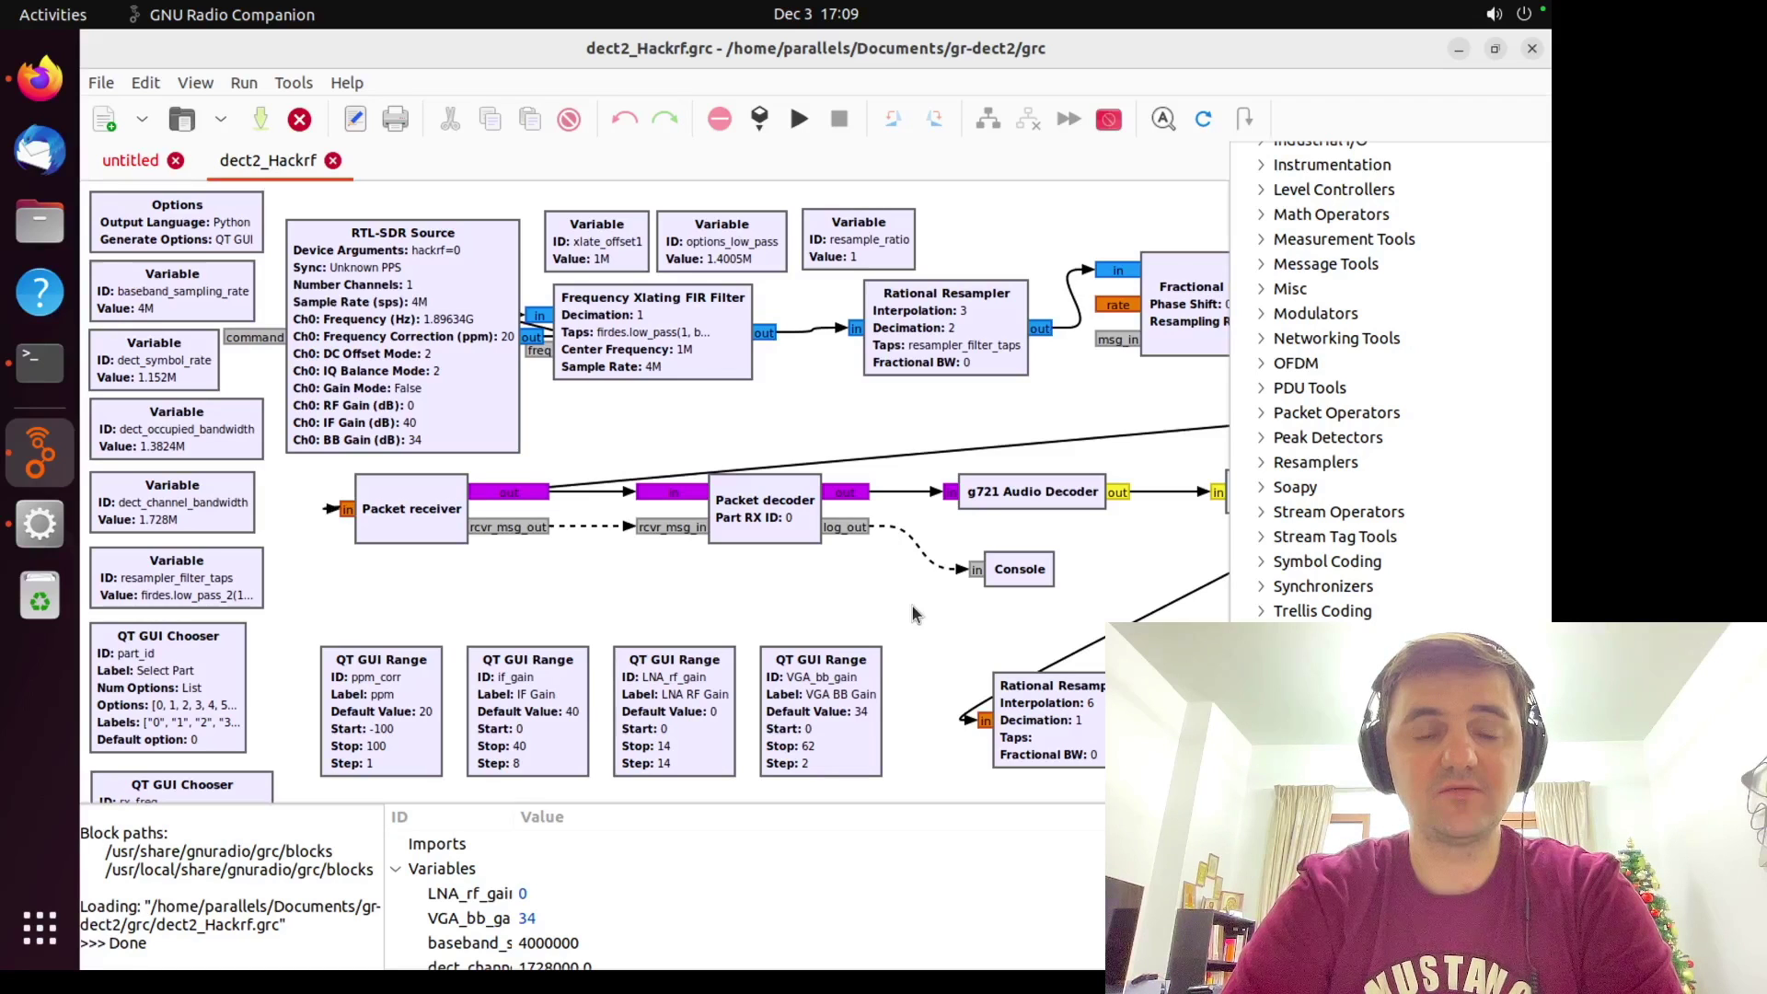
pyautogui.click(799, 120)
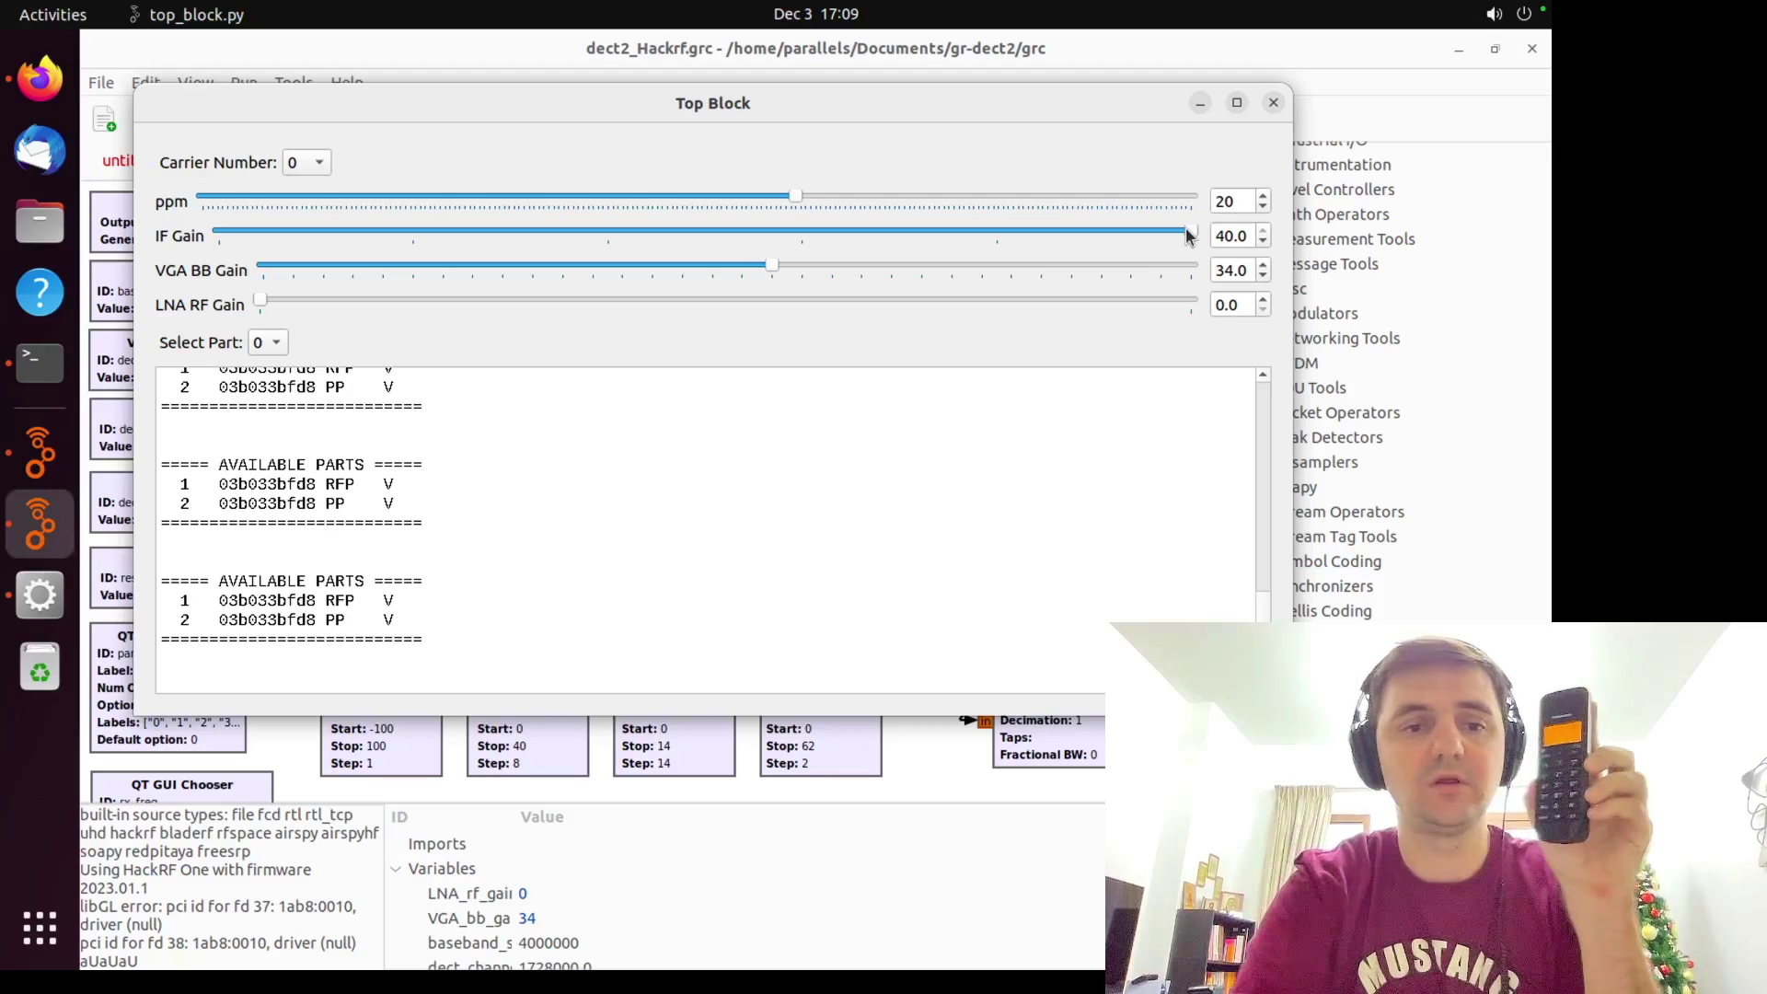
# Step: Try parts 1 and 2 in the Select Part list, then settle on part 1, the base station
pyautogui.click(267, 342)
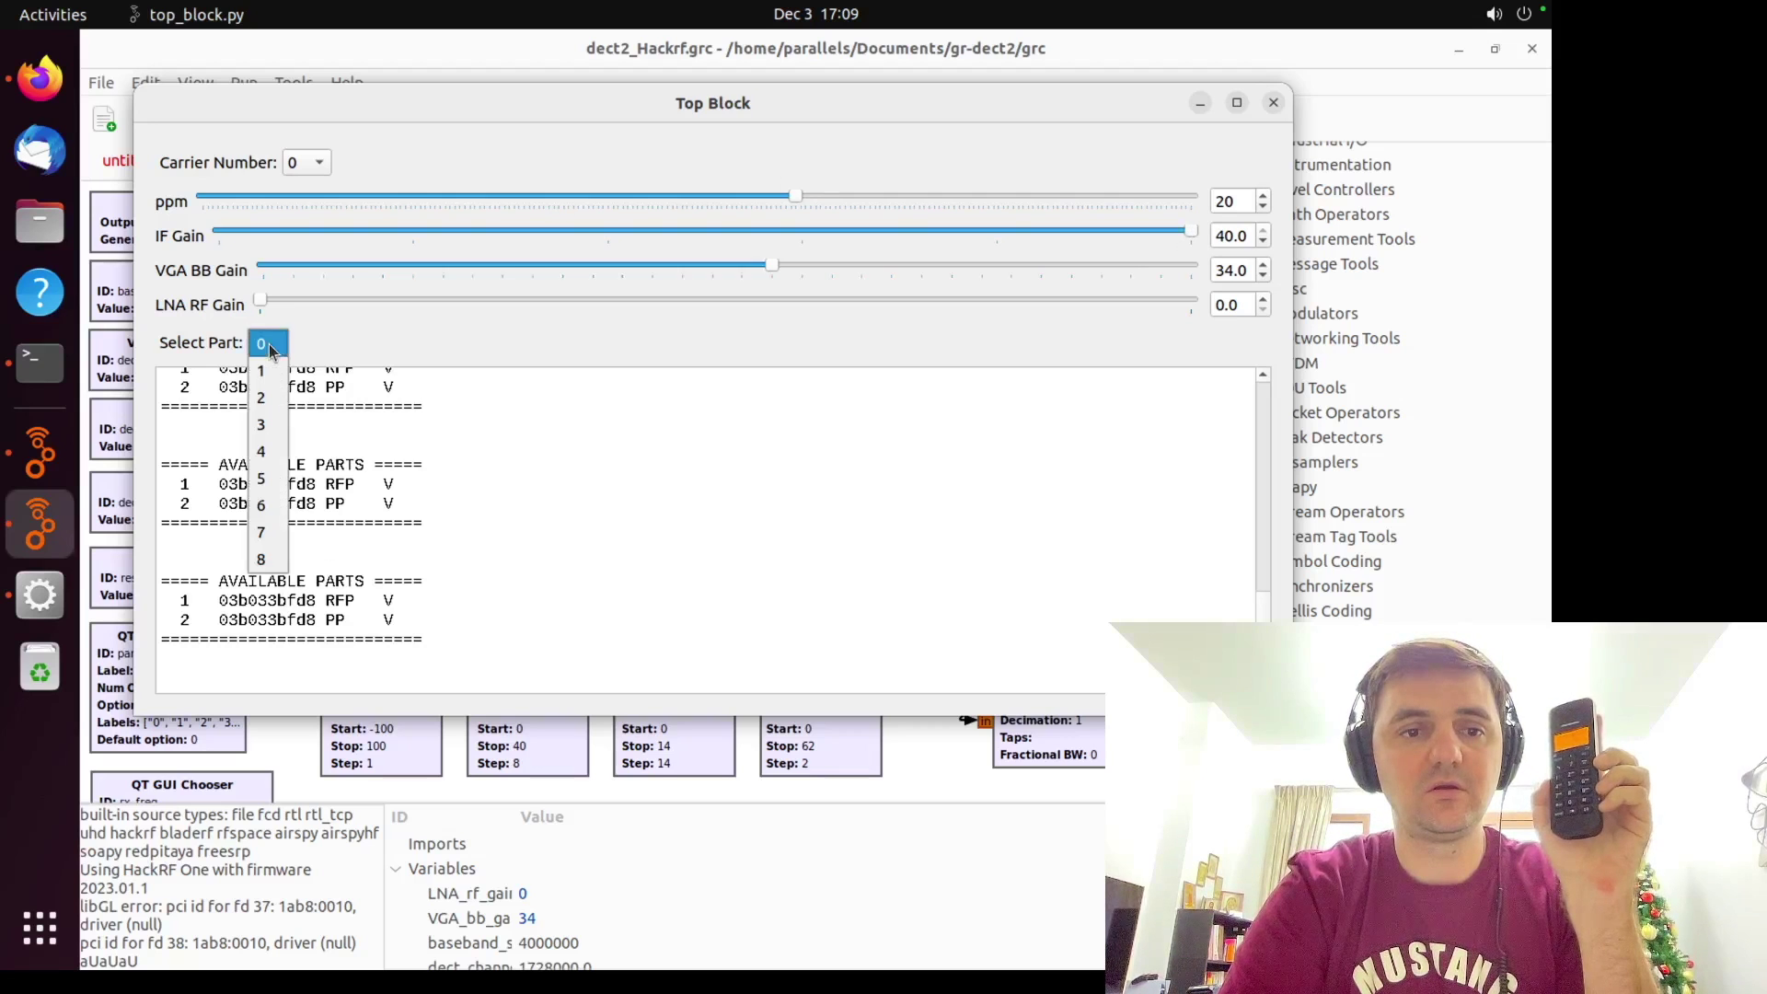
pyautogui.click(274, 361)
pyautogui.click(274, 348)
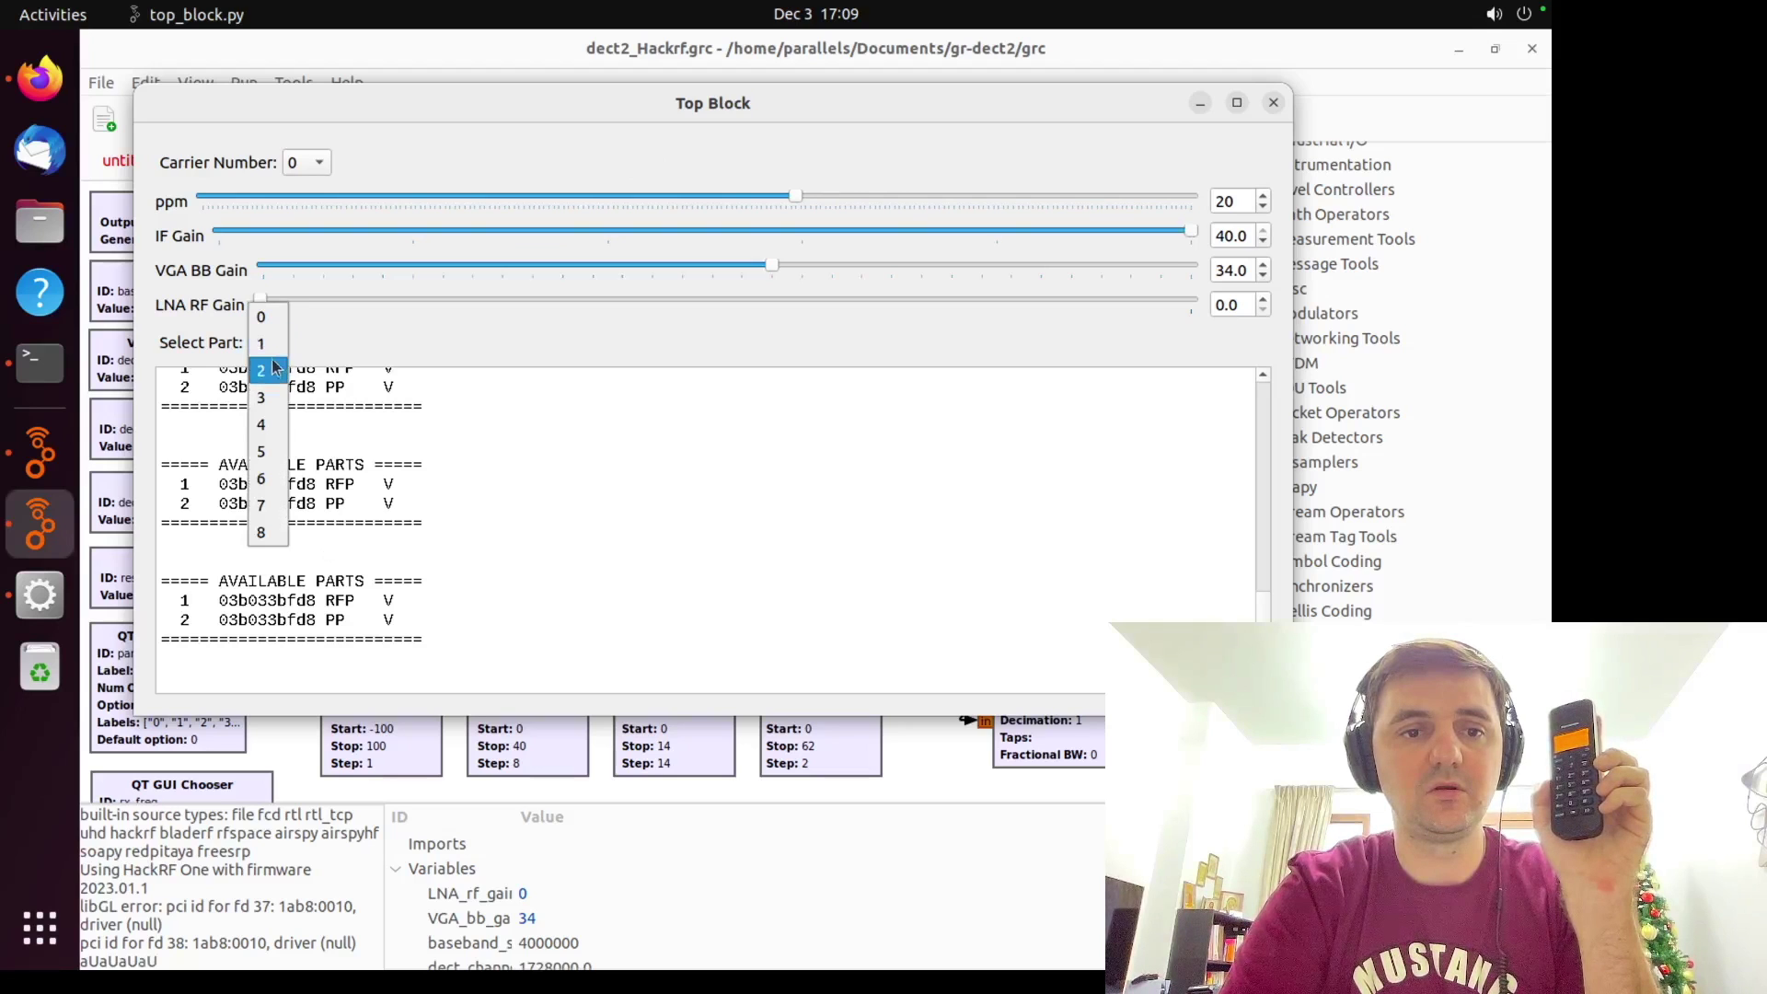
pyautogui.click(273, 368)
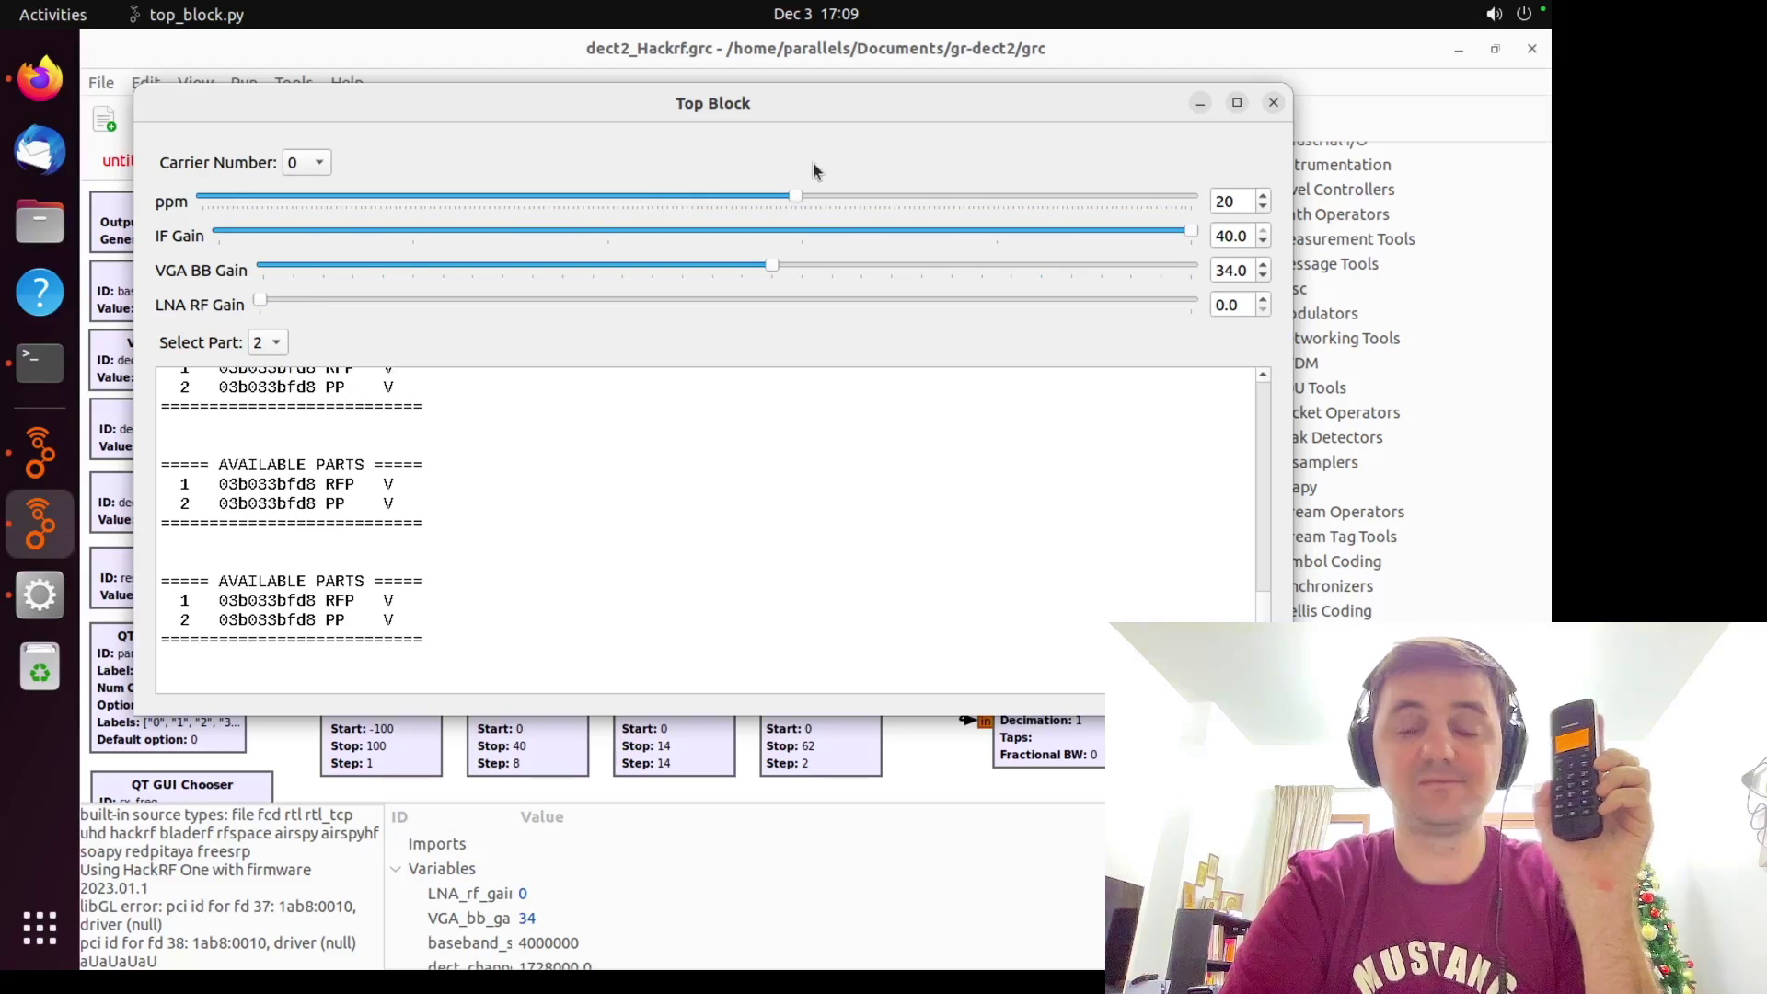
pyautogui.scroll(-2, 1188, 239)
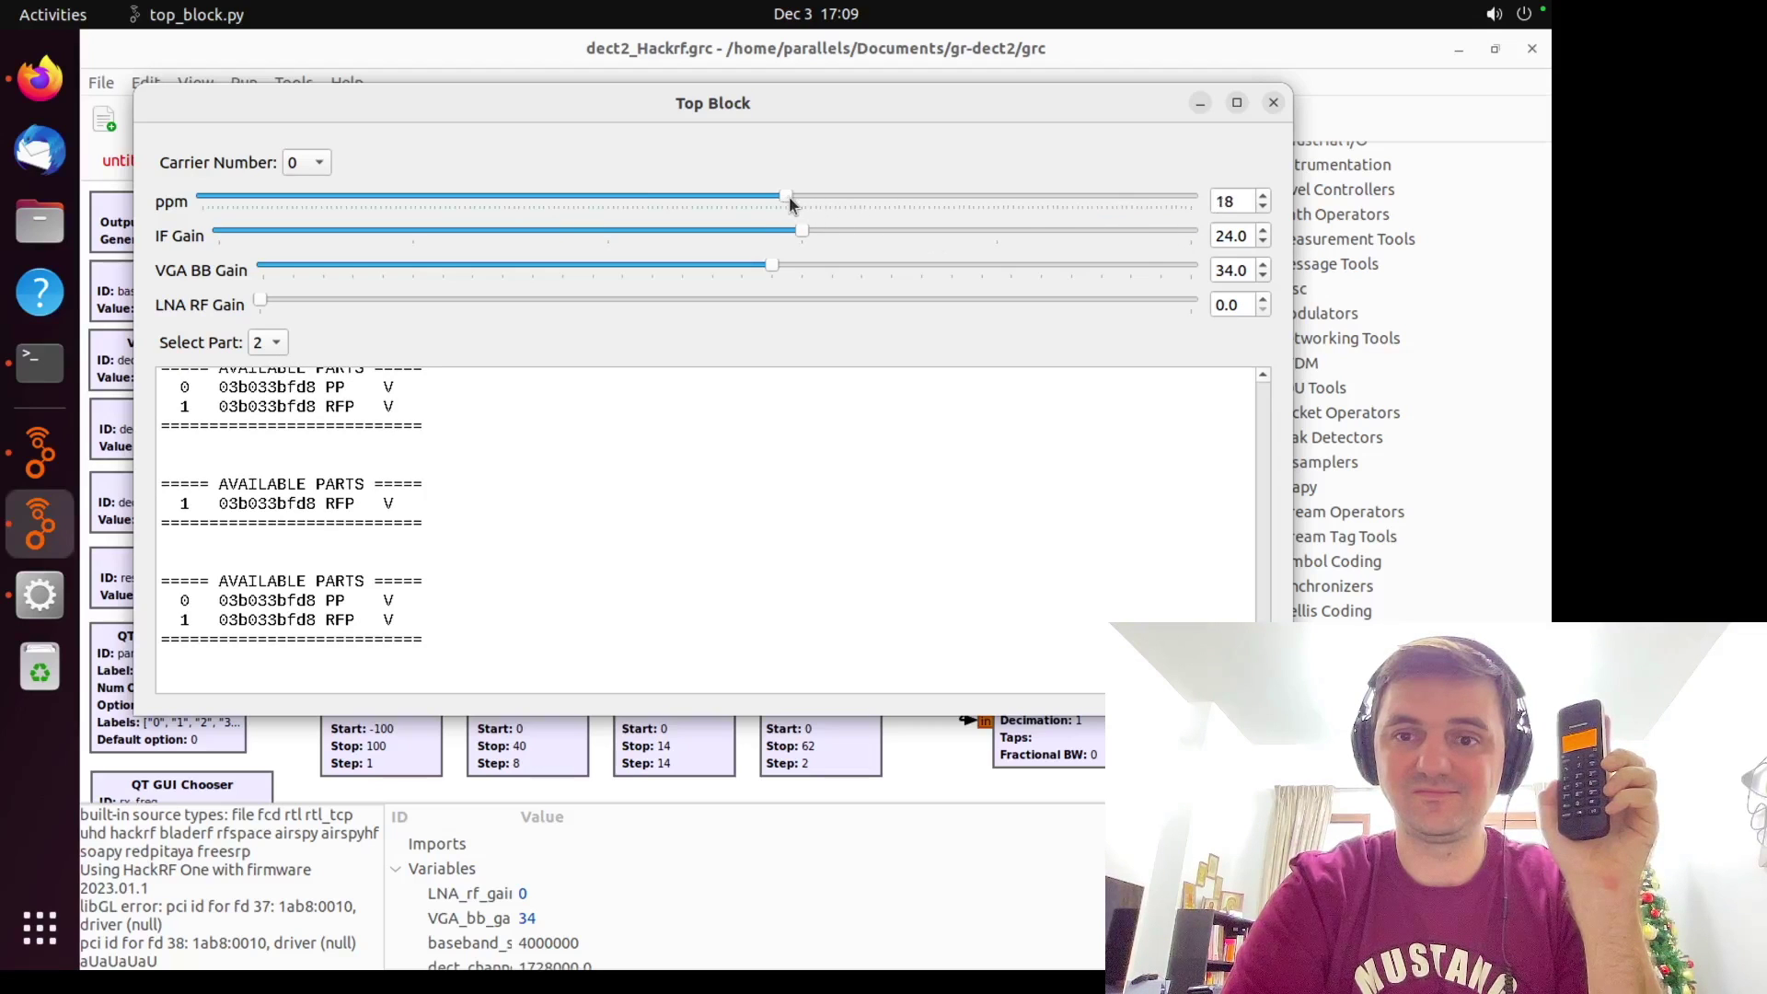
pyautogui.click(276, 348)
pyautogui.click(272, 326)
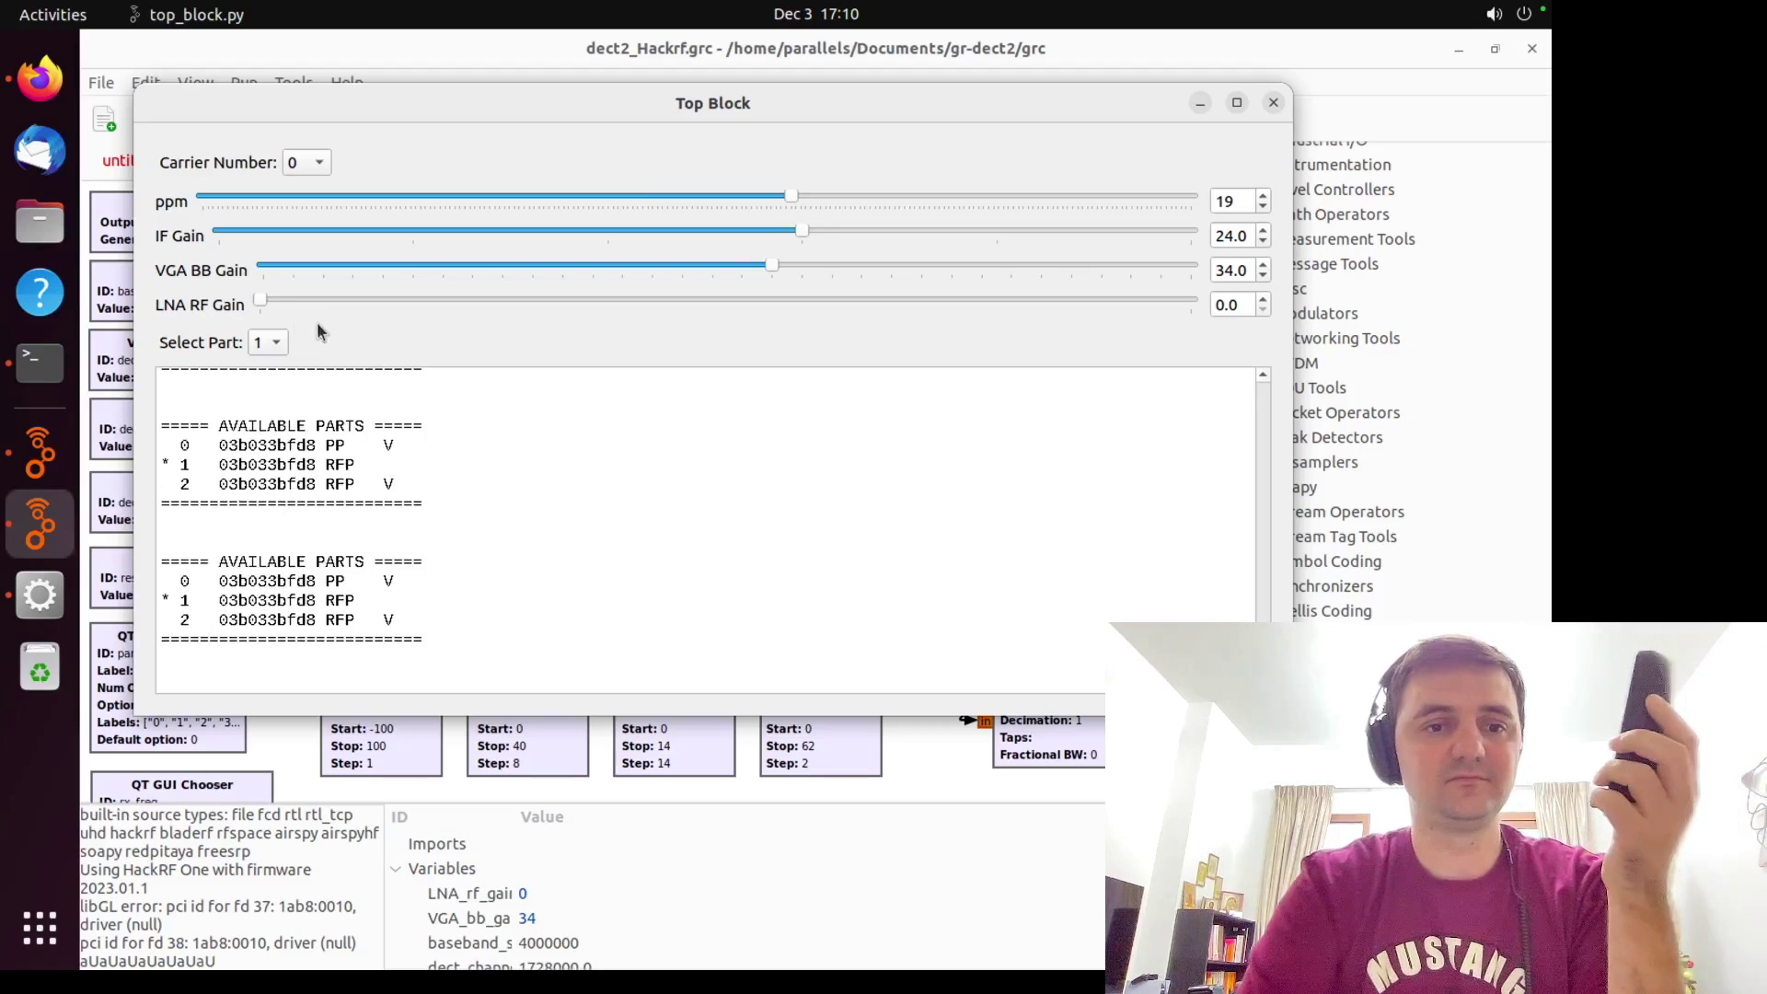
pyautogui.click(269, 347)
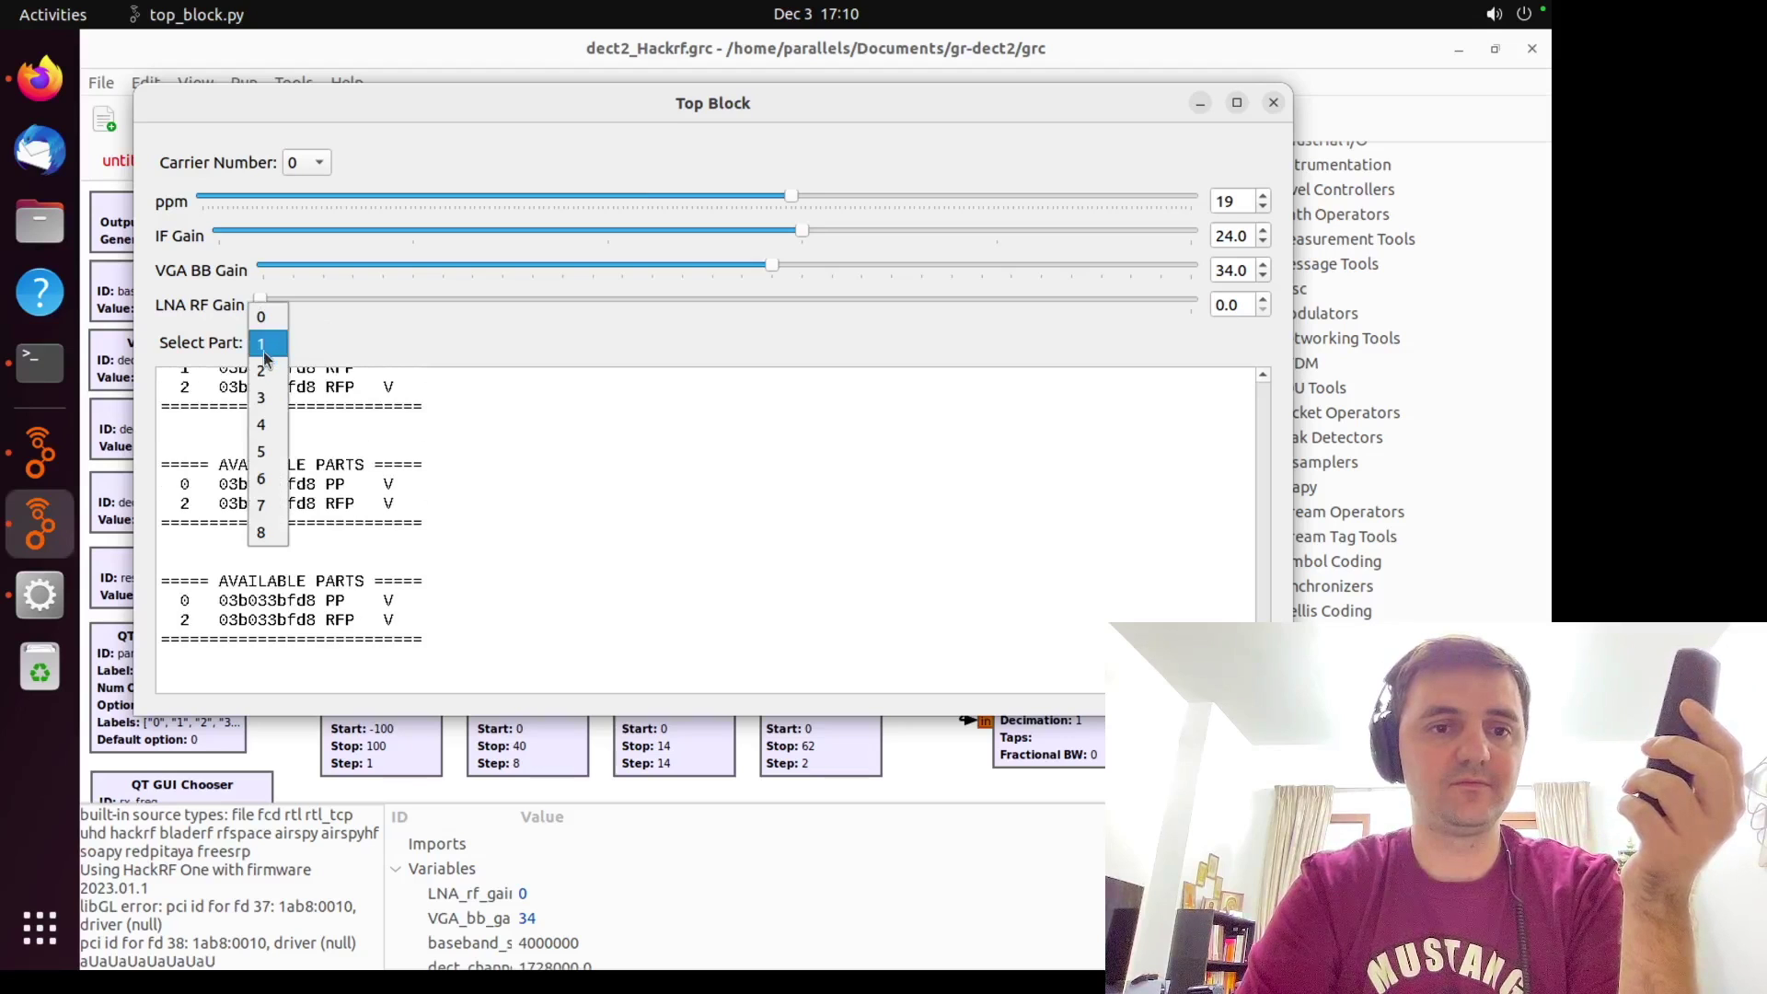
# Step: Listen to part 2, then switch from the Ubuntu VM to the Mac desktop
pyautogui.click(261, 372)
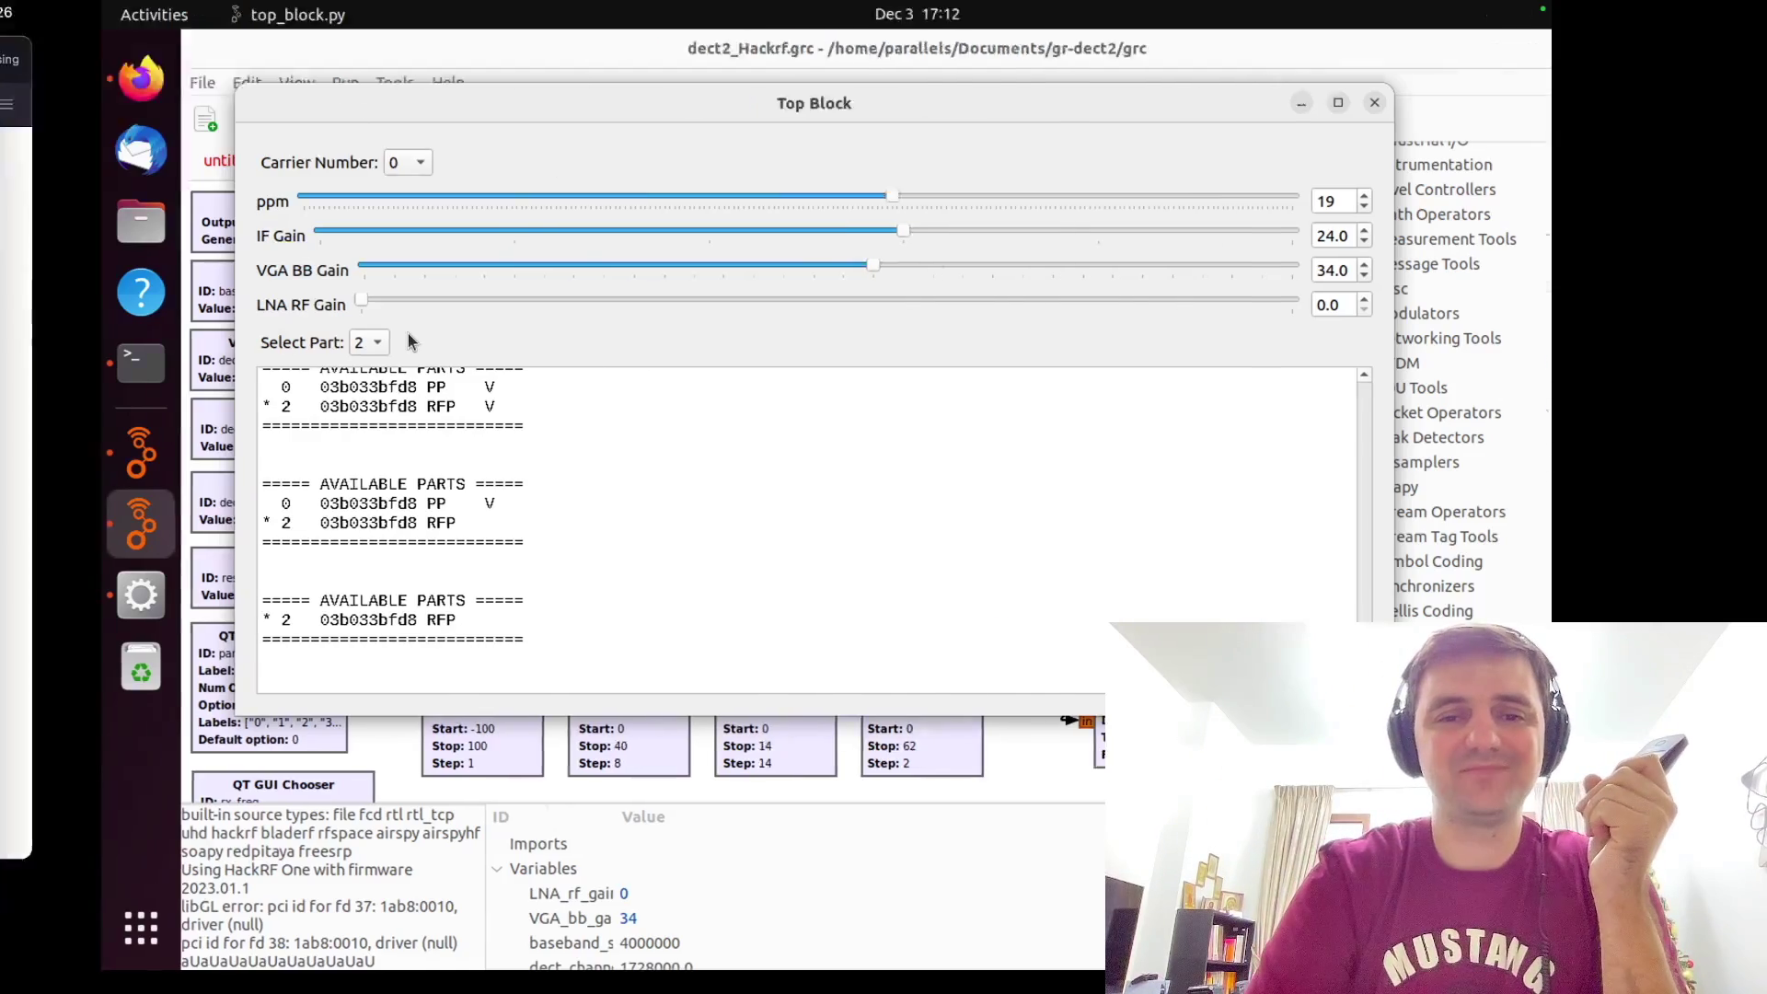
pyautogui.hotkey('ctrl', 'Left')
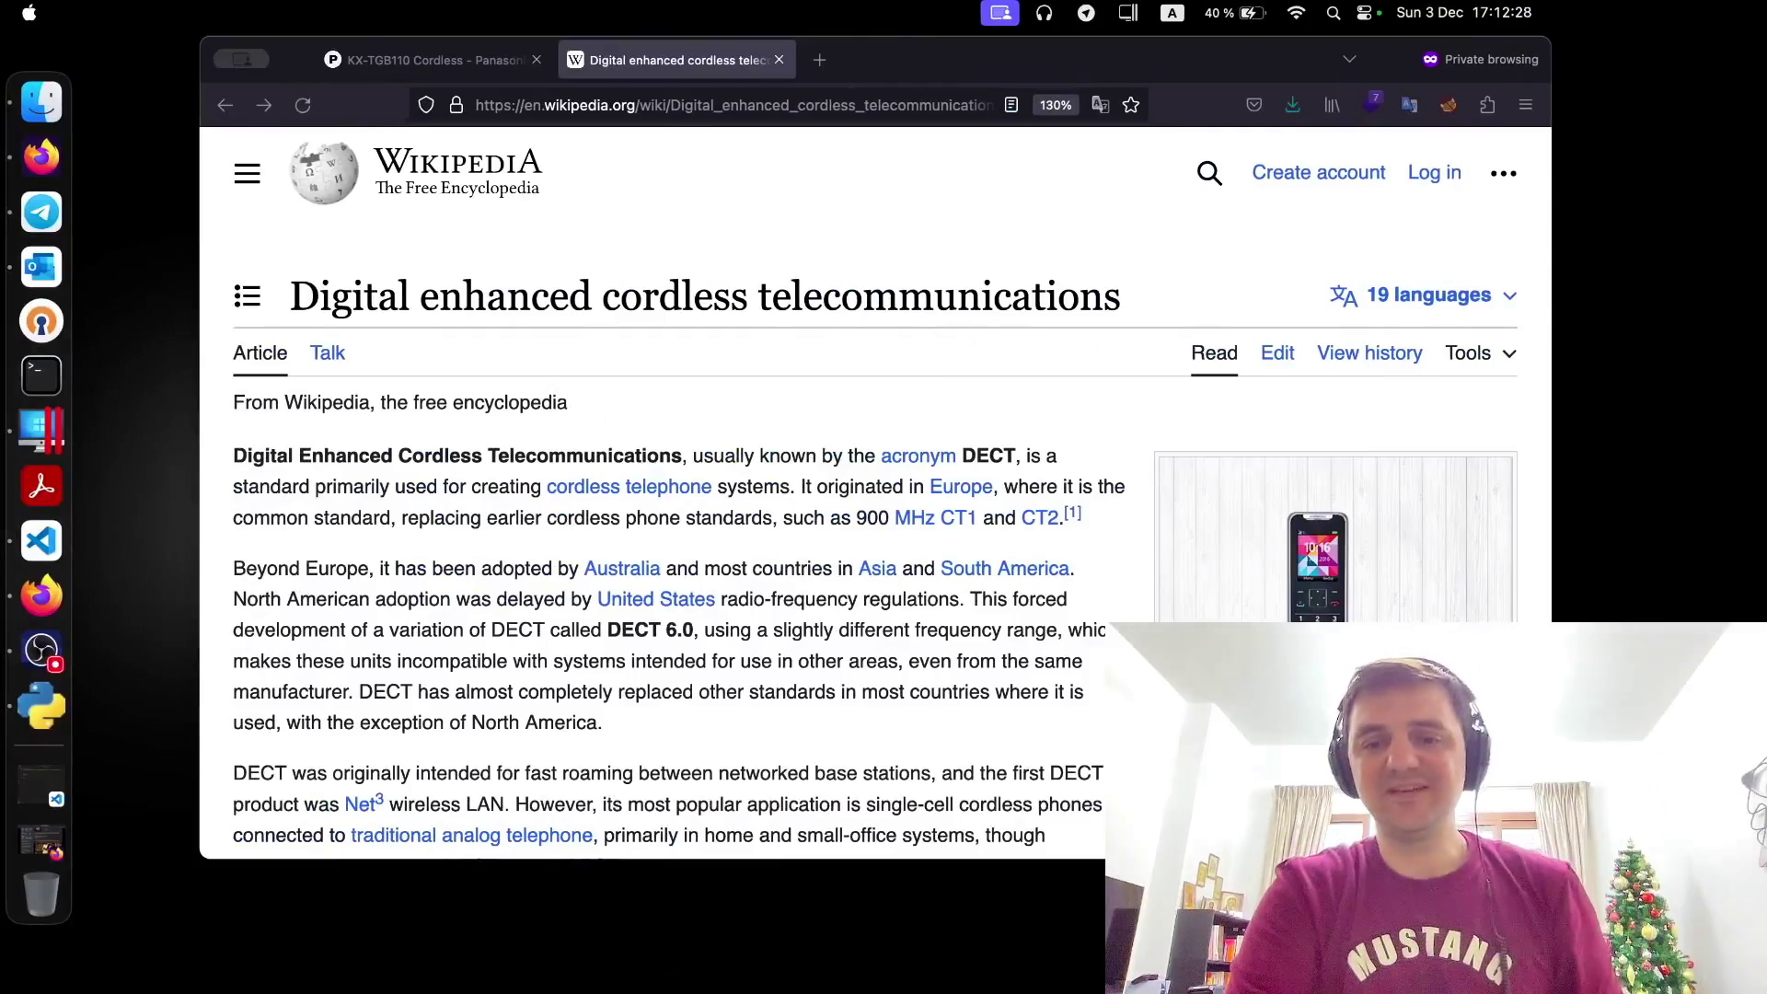